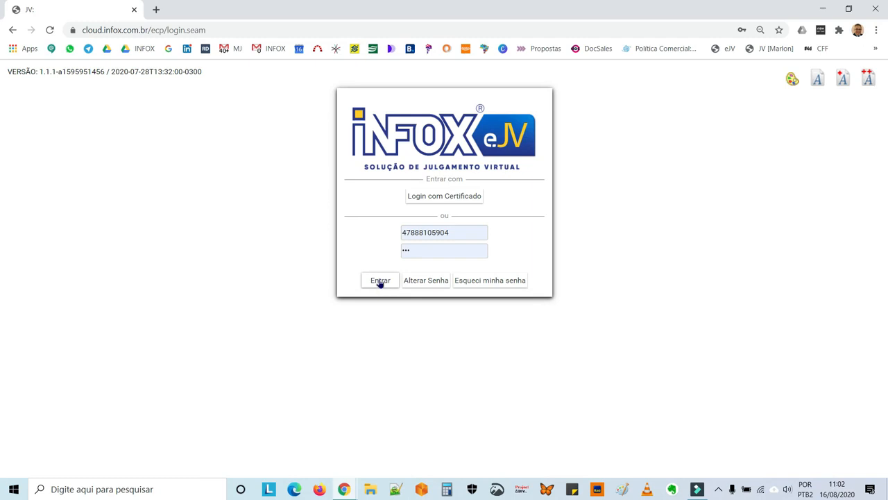
Log in to Infox eJV and change the user profile to Setor de Processos - Apoio Cadastro
left_click(380, 281)
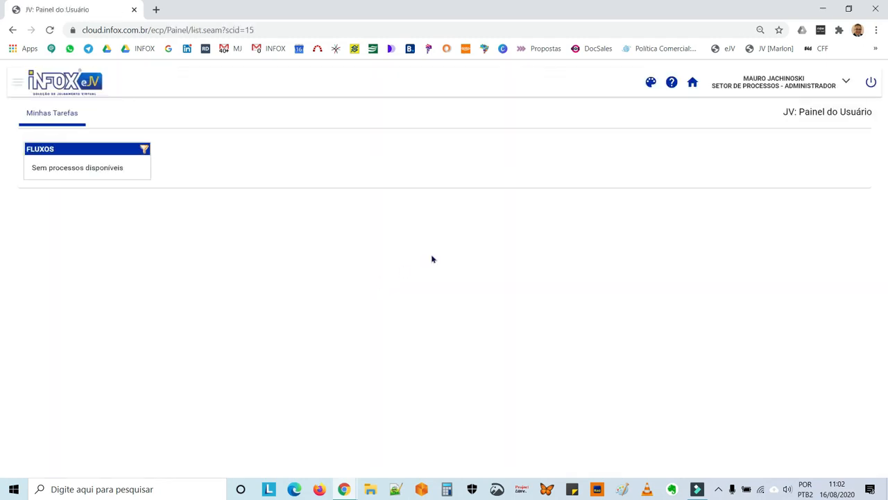
left_click(847, 85)
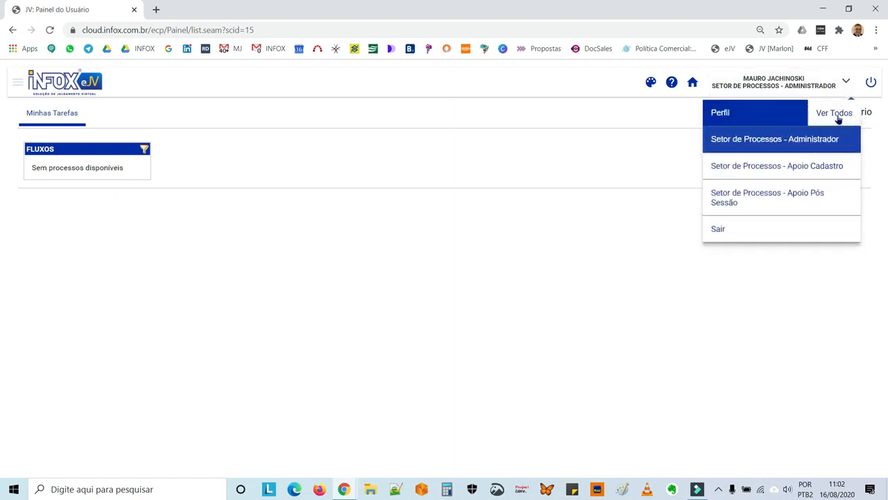
left_click(836, 113)
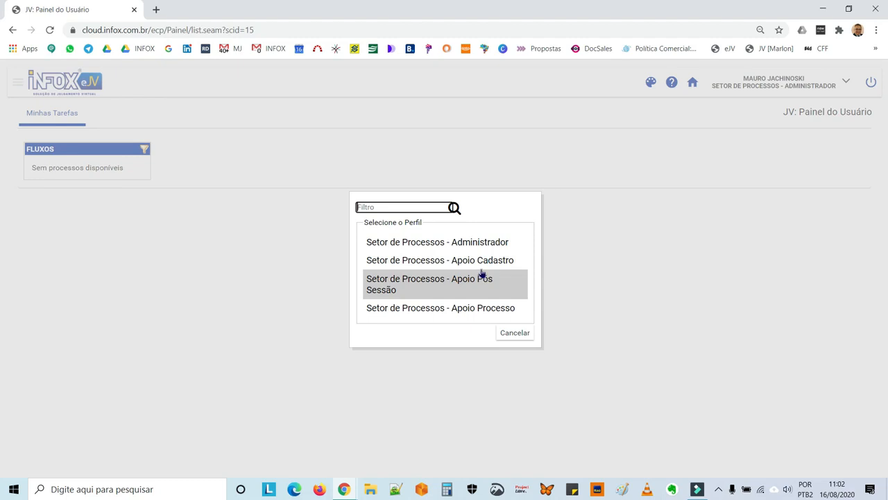
left_click(482, 264)
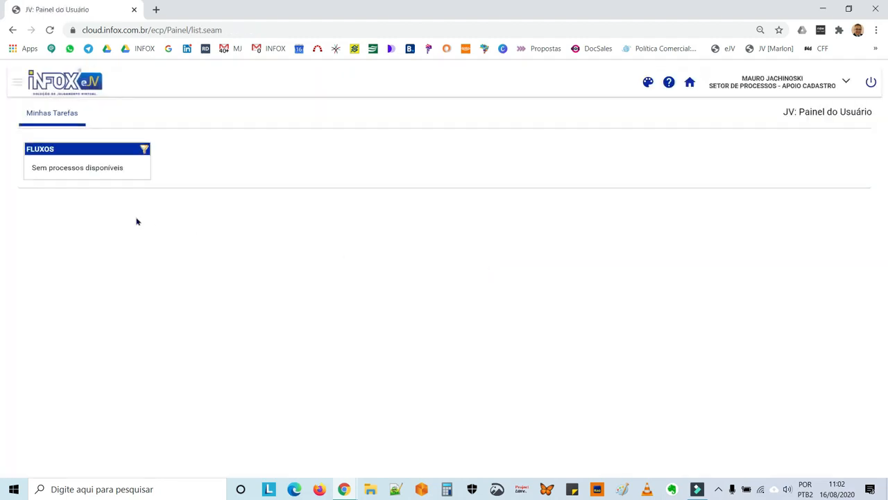
left_click(17, 84)
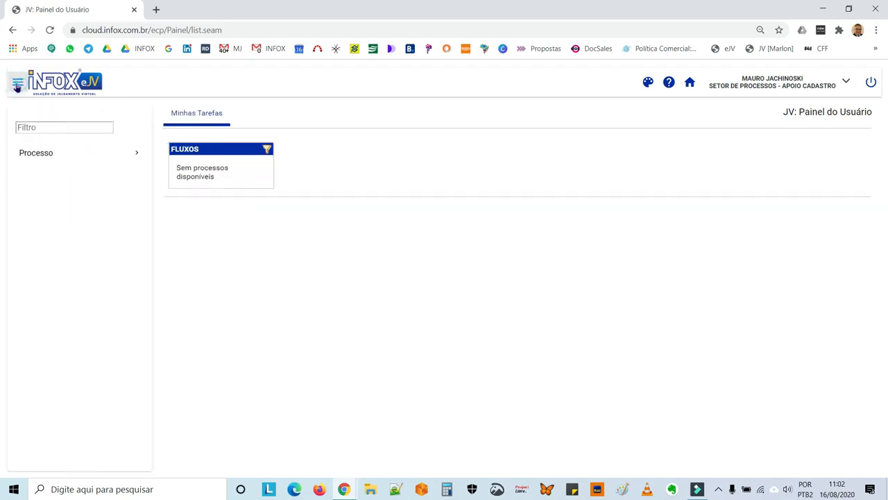
Start a new process using the Julgamento flow from Processo > Iniciar Processo
left_click(28, 151)
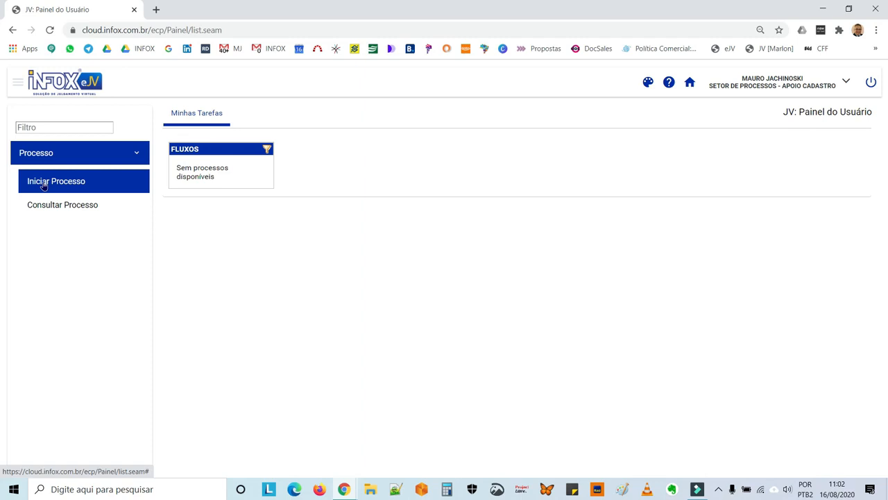
left_click(43, 183)
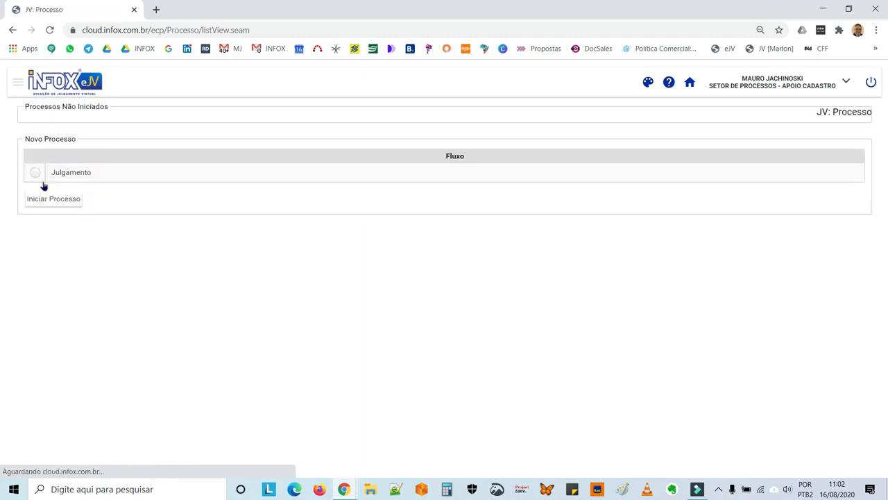
left_click(35, 173)
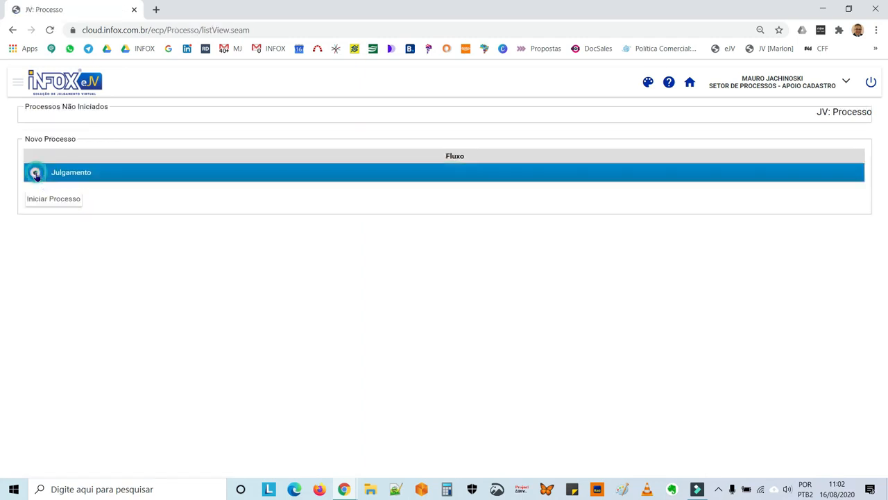
left_click(50, 201)
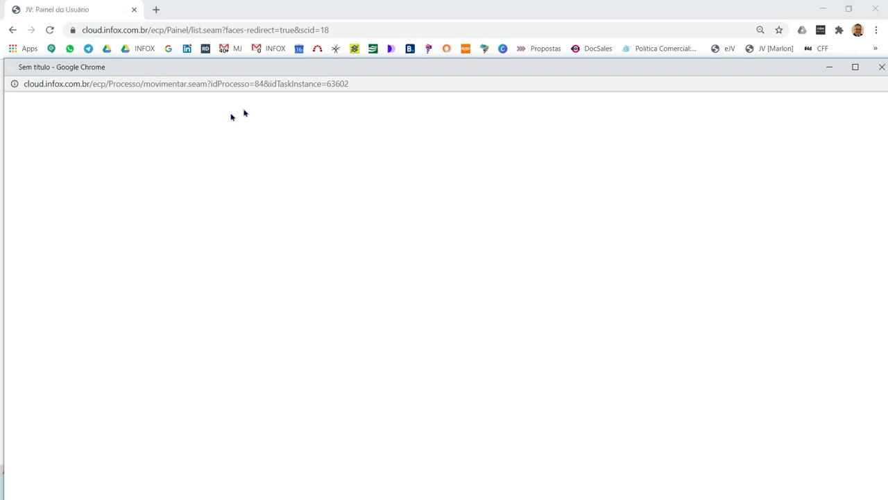
Set Tipo do Processo to Processo Ético and replace the physical process number with 2084/2020
double_click(291, 69)
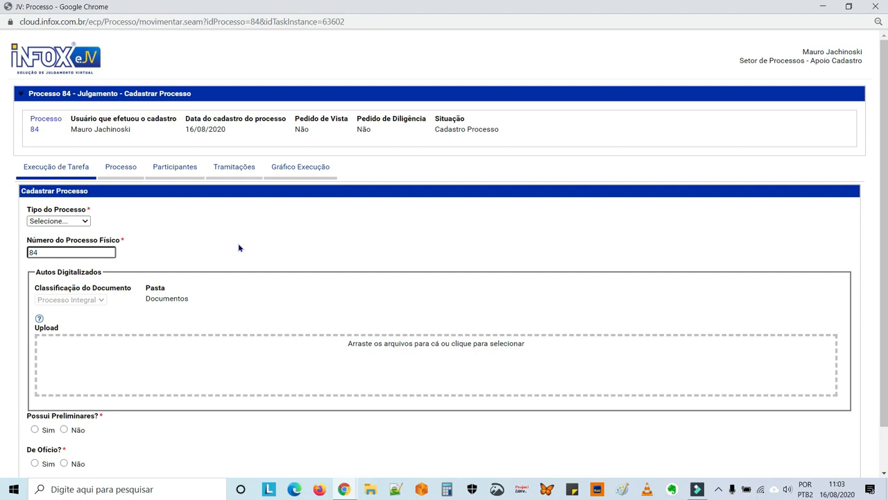
left_click(85, 221)
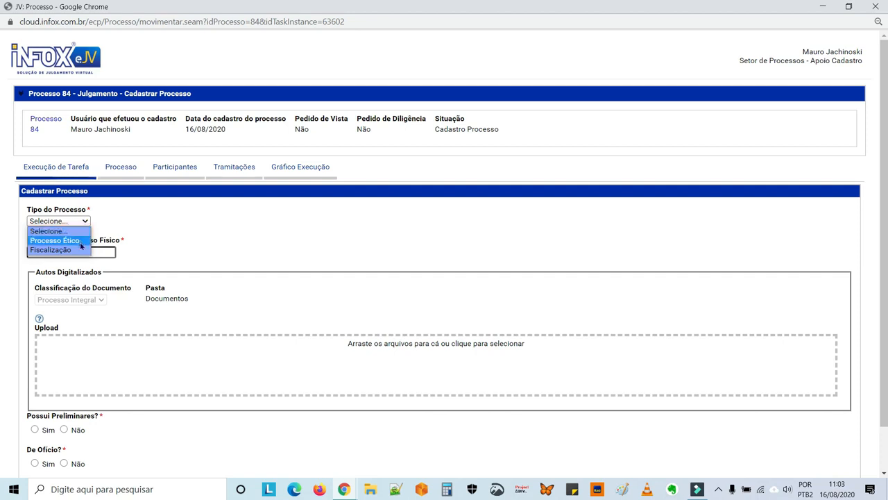
left_click(81, 240)
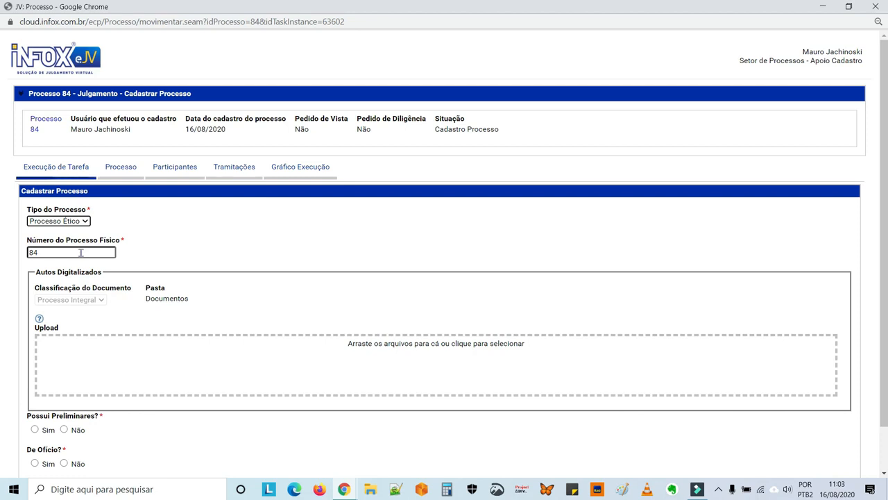
double_click(81, 252)
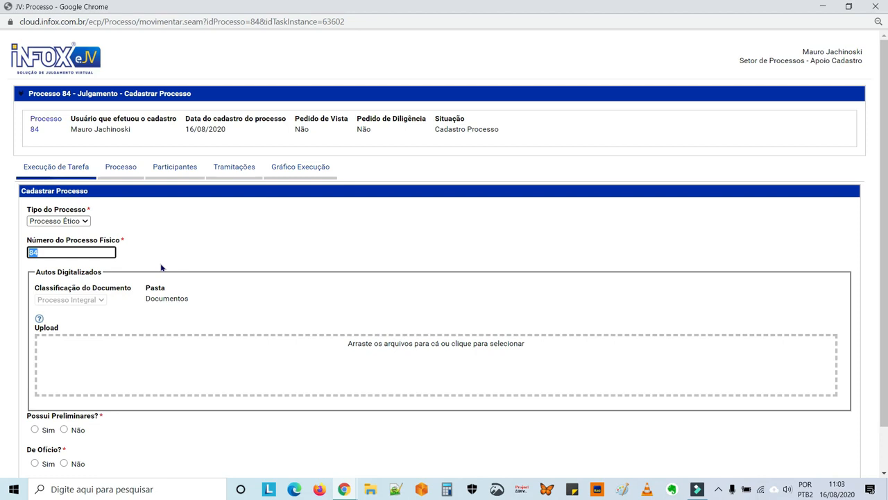
type("2084/2020")
left_click(210, 358)
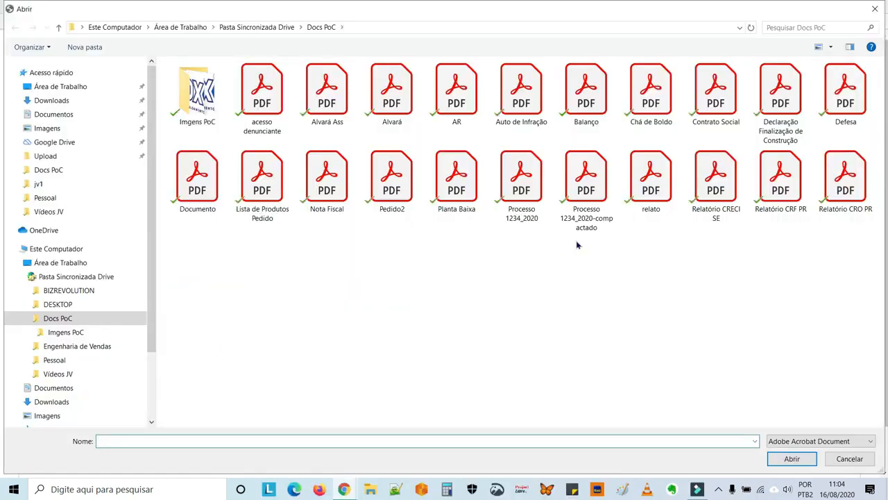
Upload Processo 1234_2020-compactado.pdf as the Processo Integral document and open it in the viewer
left_click(586, 179)
double_click(586, 179)
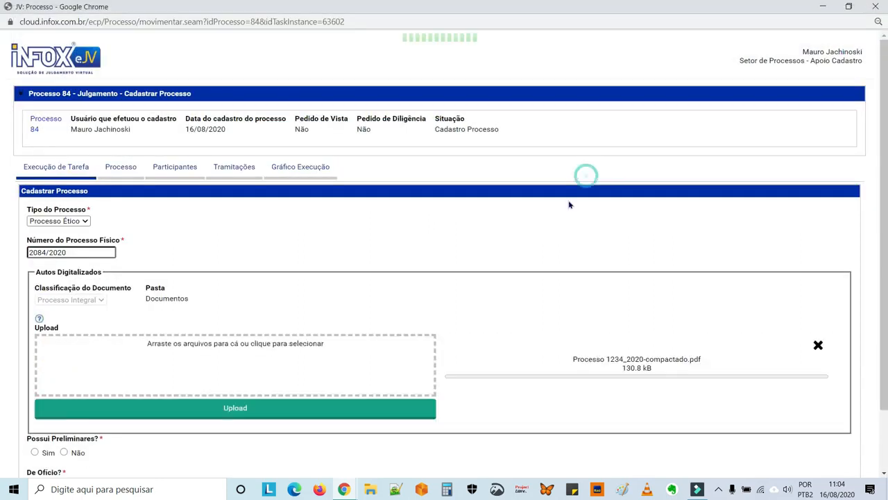
left_click(301, 416)
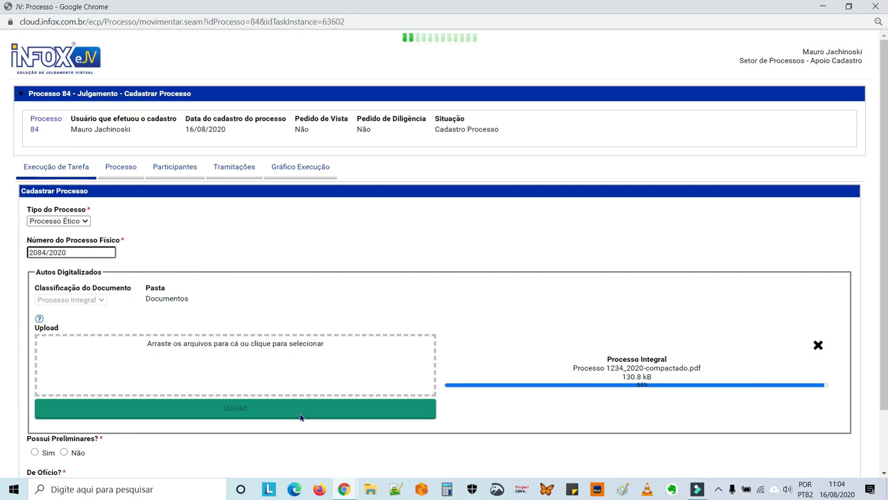
scroll(336, 338, "down", 2)
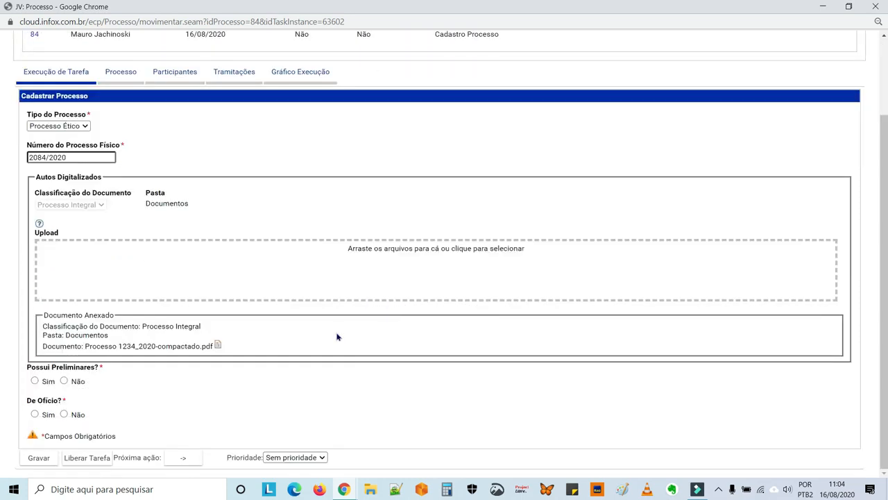
left_click(218, 346)
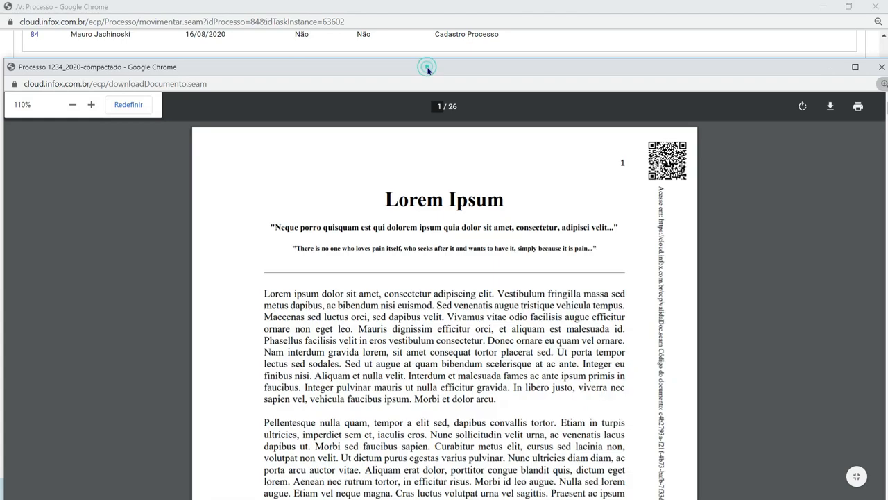
double_click(425, 68)
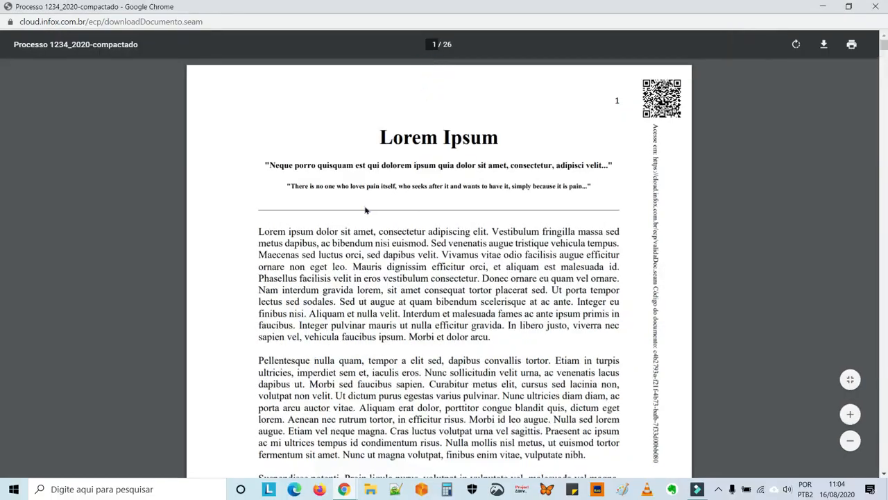
scroll(493, 307, "down", 8)
scroll(493, 307, "down", 8)
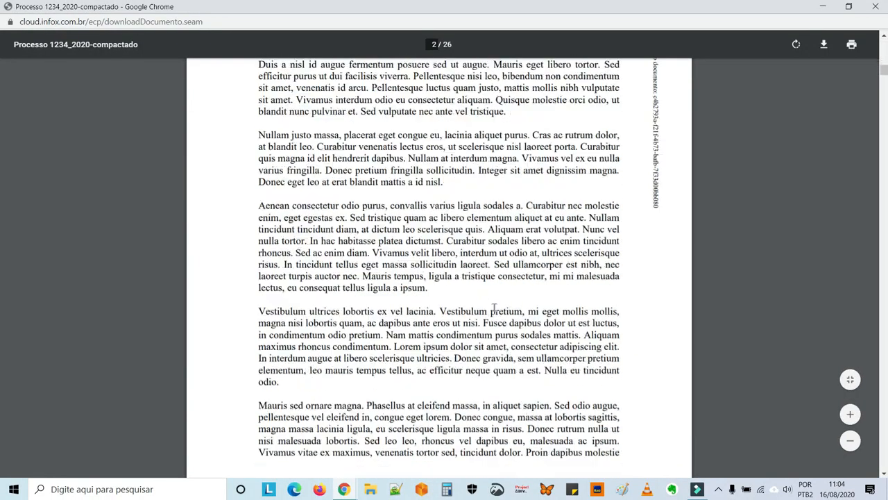
scroll(493, 307, "up", 16)
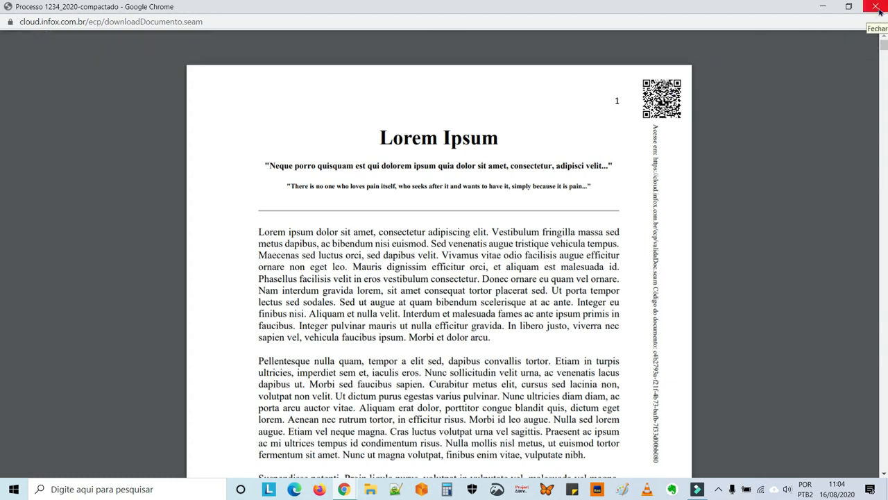
left_click(875, 7)
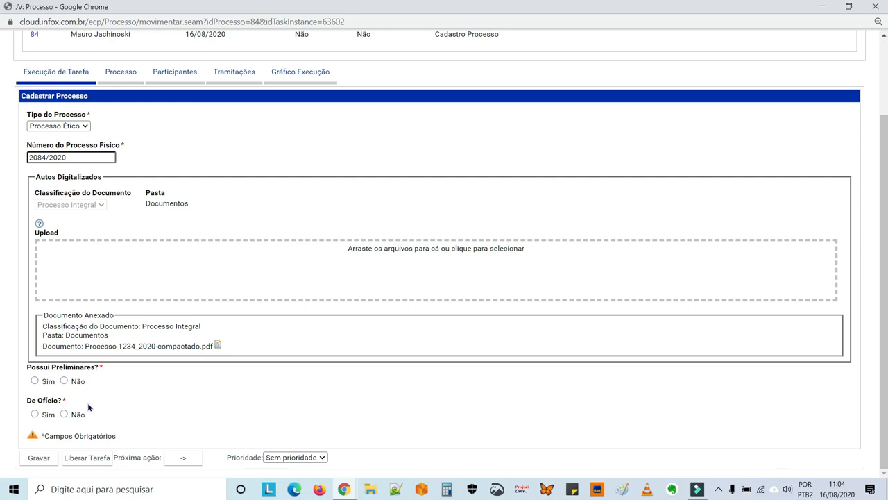
left_click(36, 382)
Set the process priority to Alta and save the registration
left_click(279, 457)
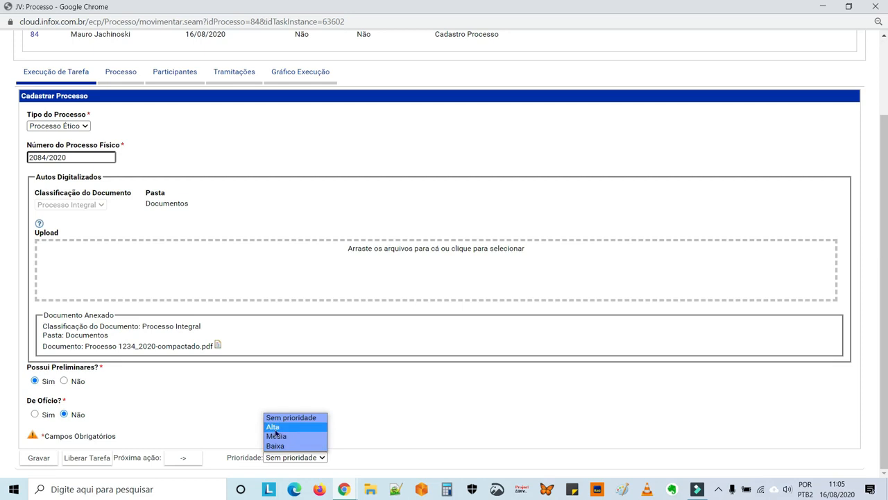
left_click(275, 427)
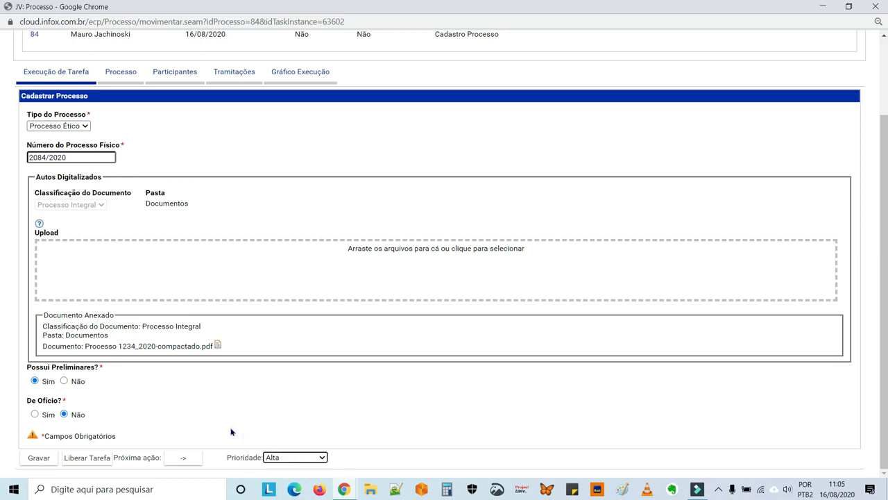
left_click(39, 458)
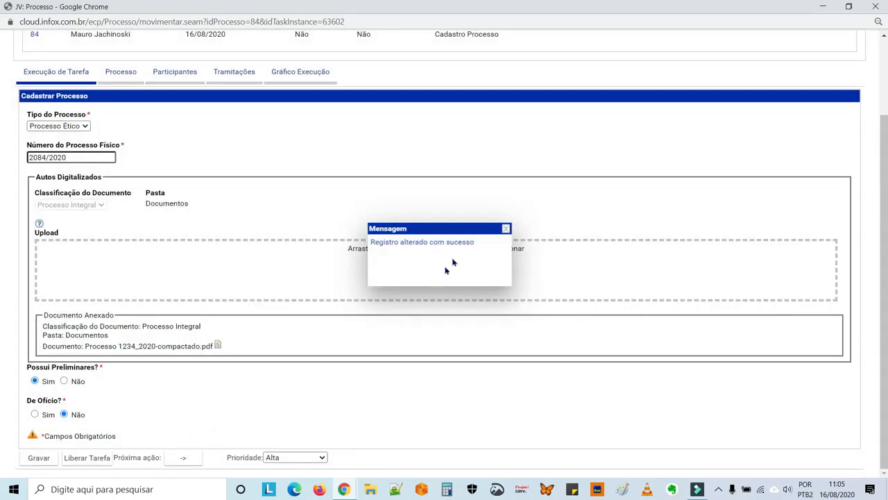
left_click(506, 230)
scroll(359, 254, "up", 2)
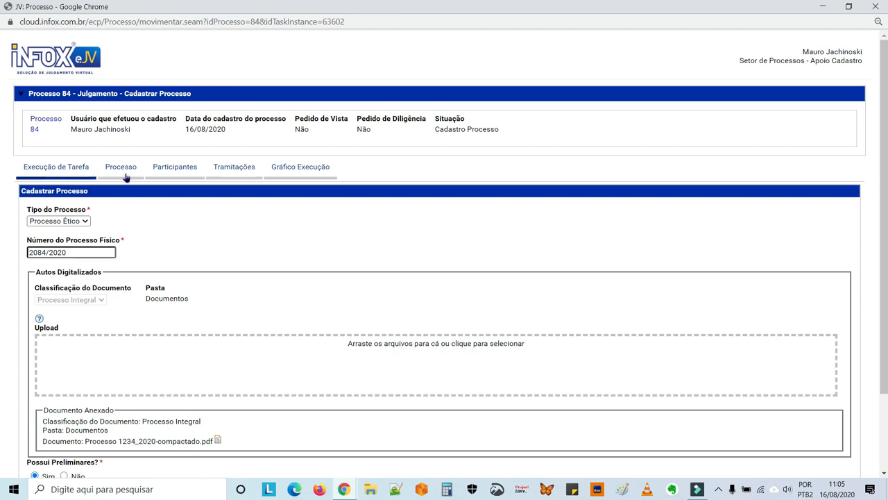
left_click(173, 168)
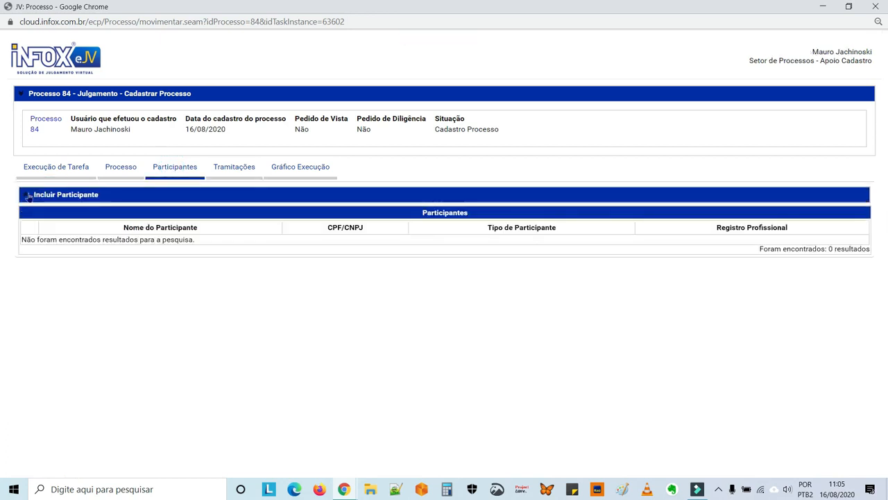
Add a Polo Ativo participant, pasting the participant's CPF and entering the name
left_click(28, 195)
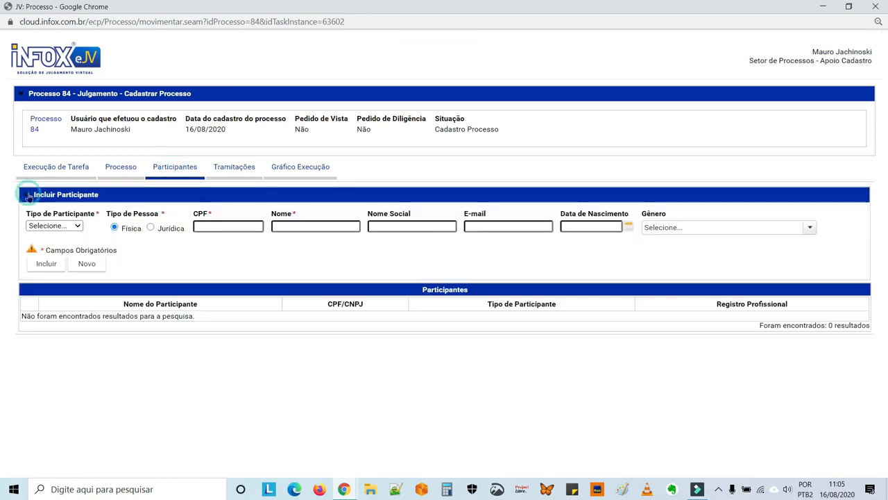
left_click(78, 226)
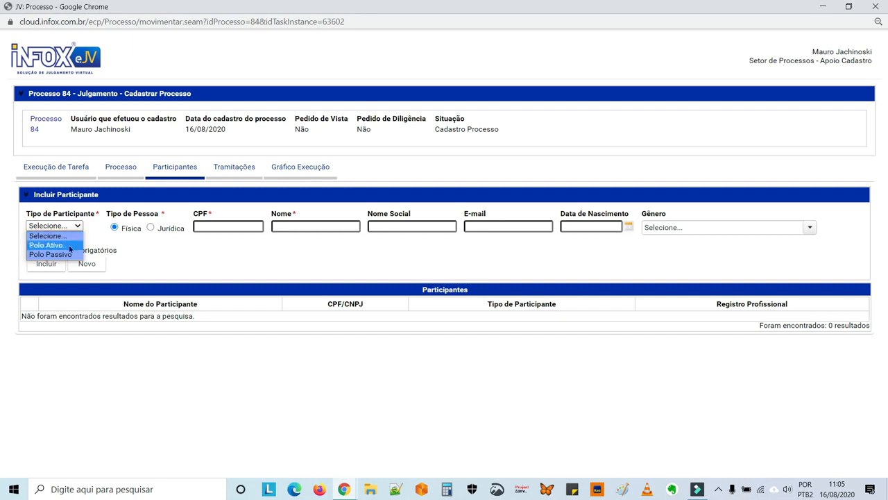
left_click(69, 247)
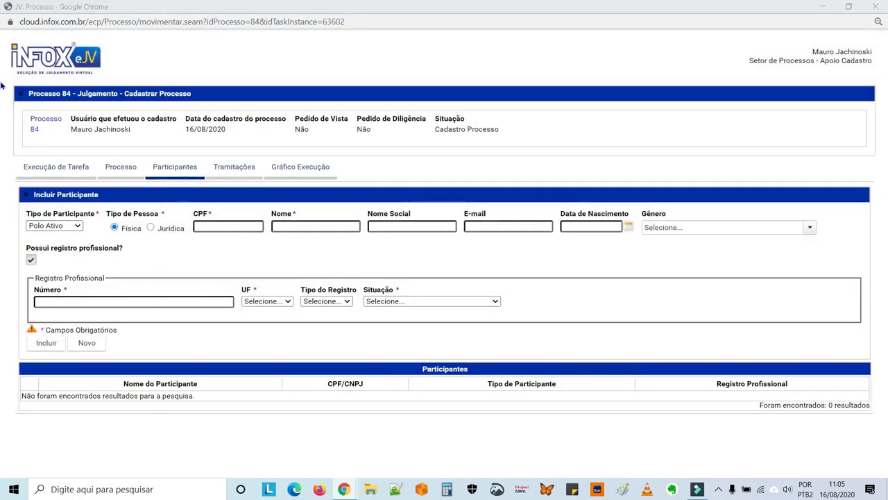
left_click(224, 225)
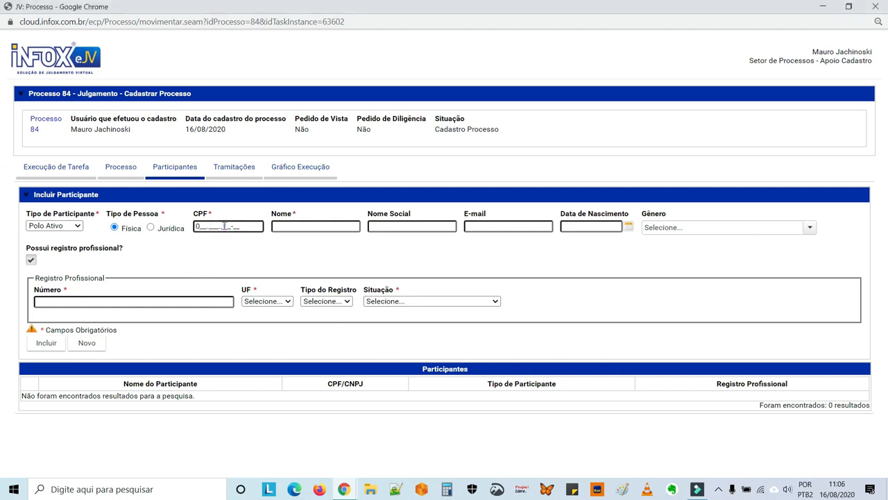
left_click_drag(246, 232, 197, 233)
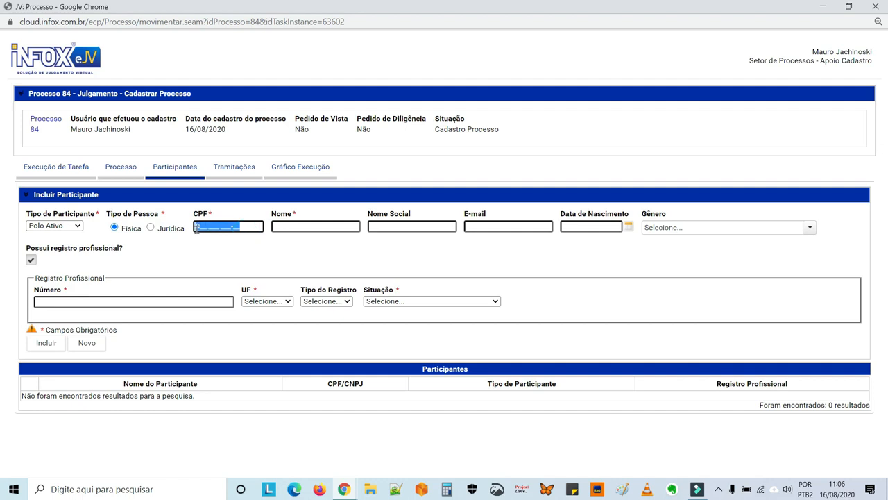
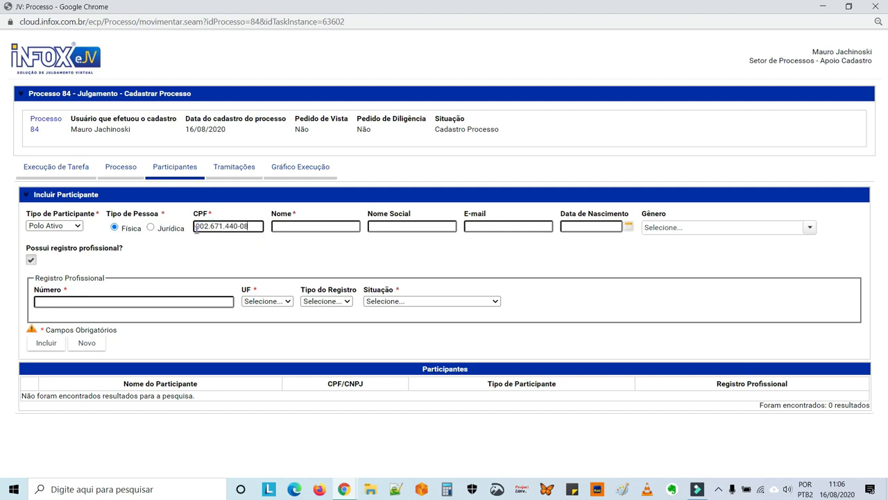
left_click(286, 226)
left_click(323, 229)
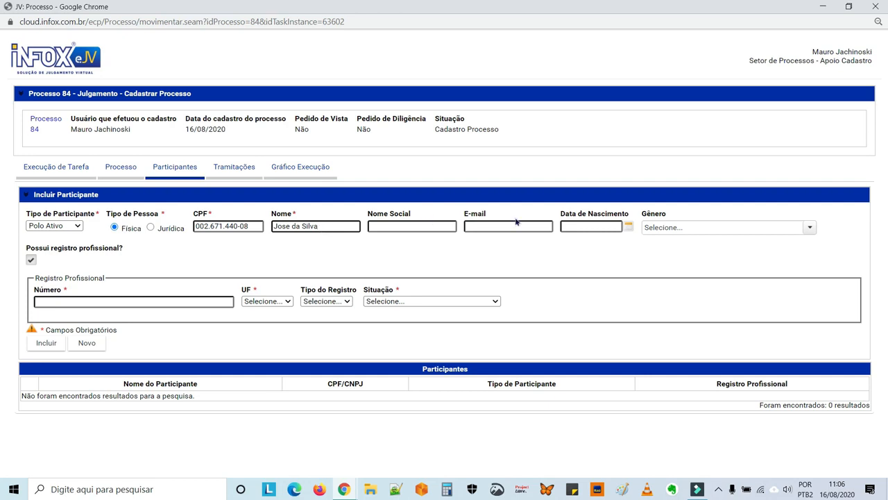
Set gender to Masculino, mark no professional registration, and include the participant
left_click(680, 230)
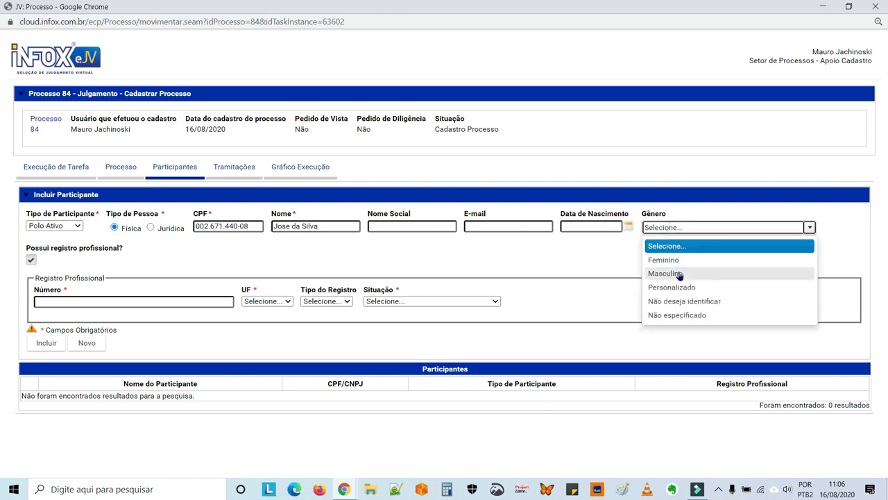
left_click(680, 274)
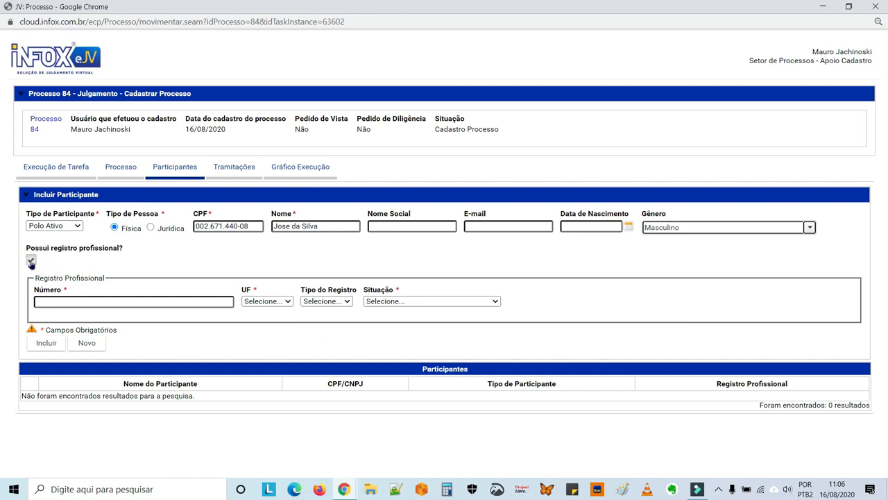
left_click(31, 263)
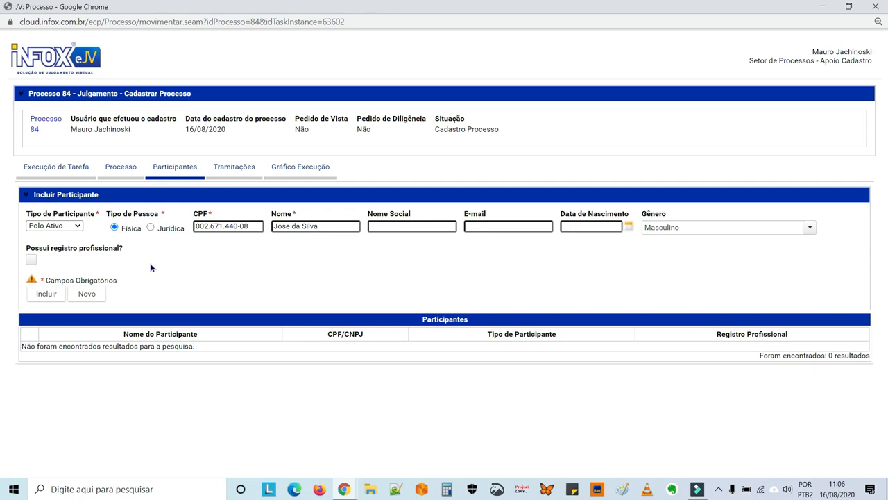
left_click(50, 296)
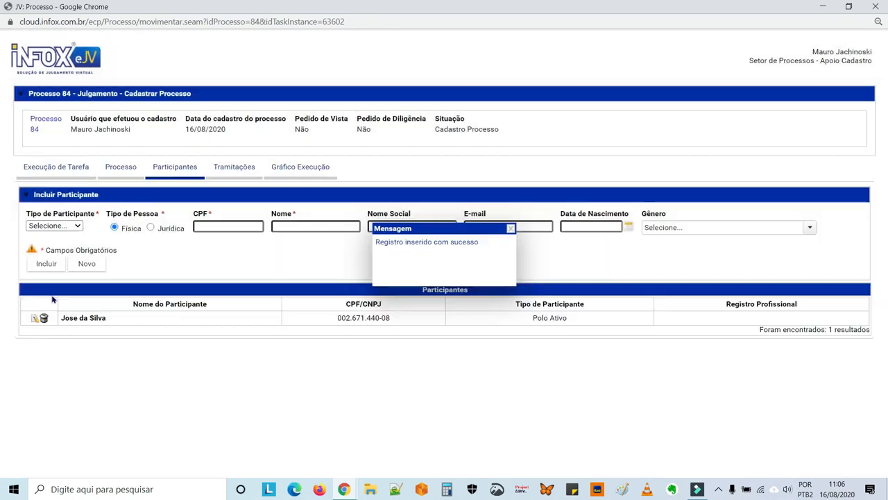
left_click(510, 229)
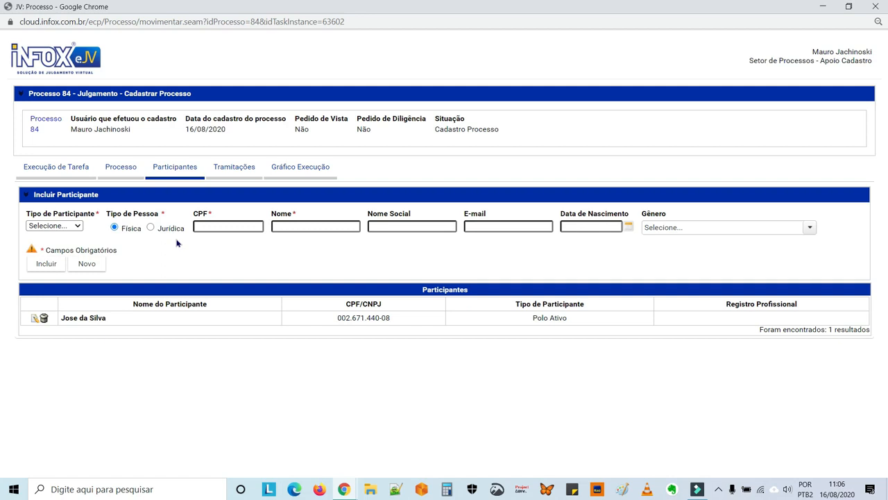
Start a Polo Passivo participant, pasting the participant's CPF and typing the name
left_click(78, 228)
left_click(75, 256)
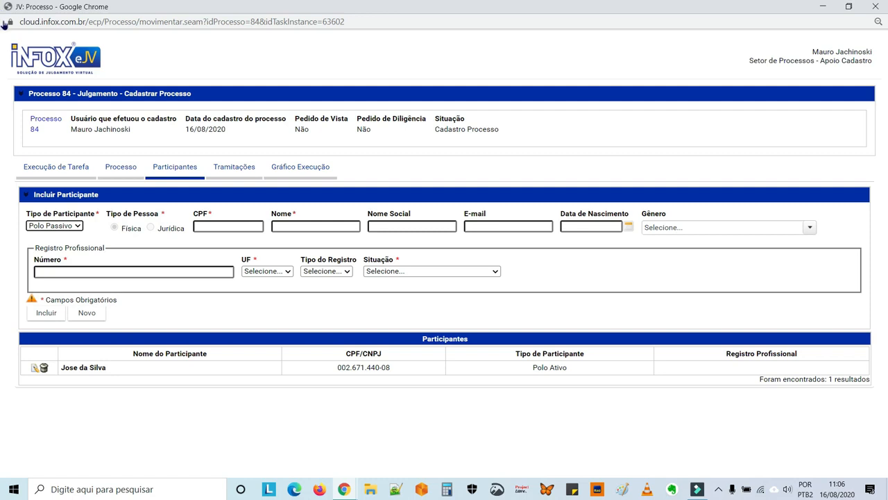
left_click(0, 58)
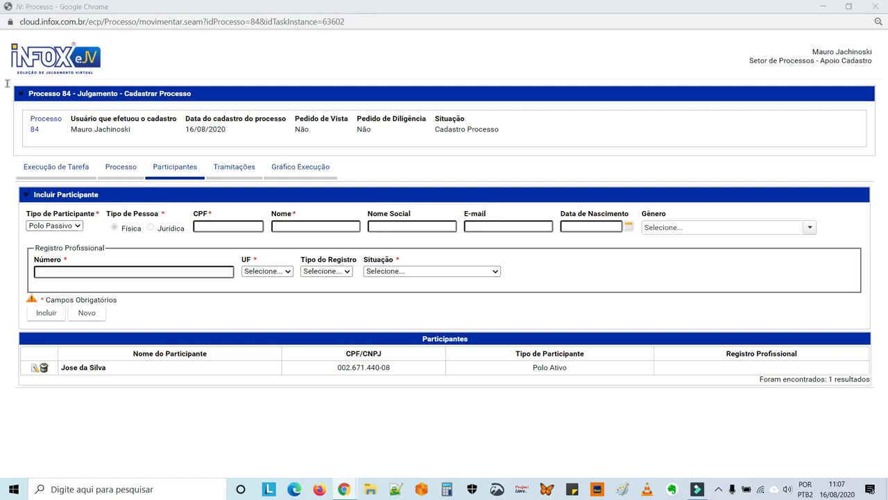
left_click(229, 227)
left_click_drag(250, 228, 197, 226)
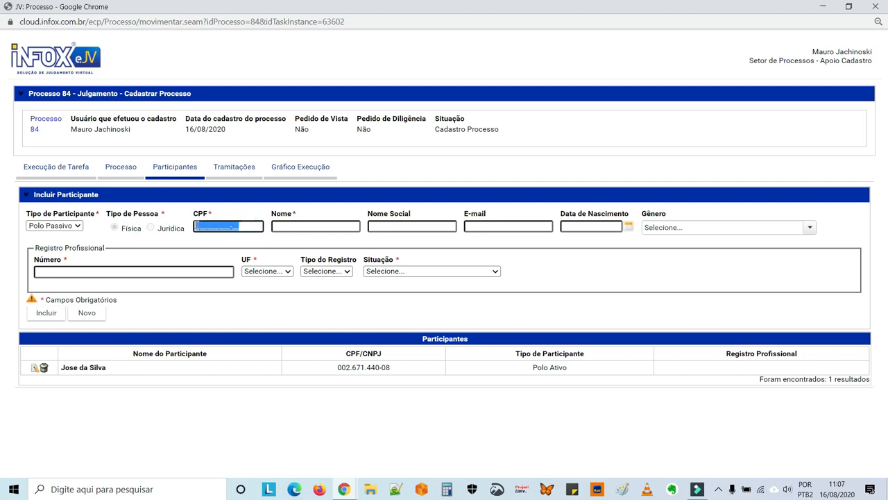
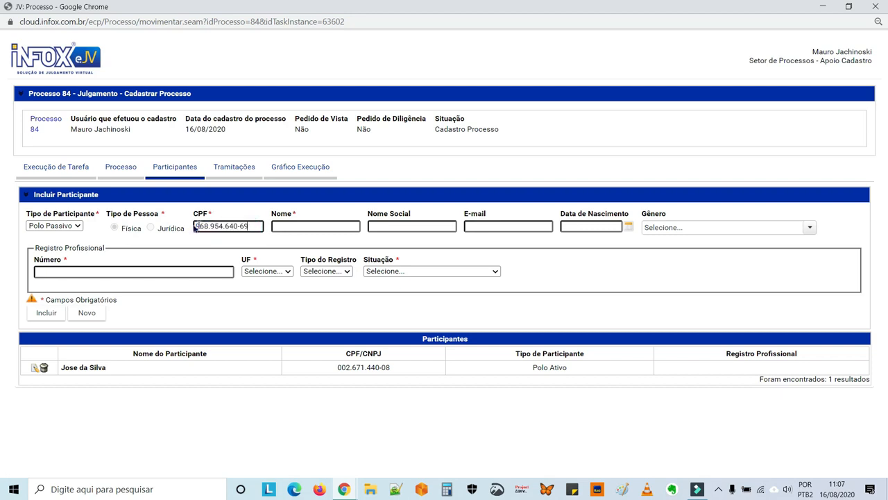
left_click(281, 228)
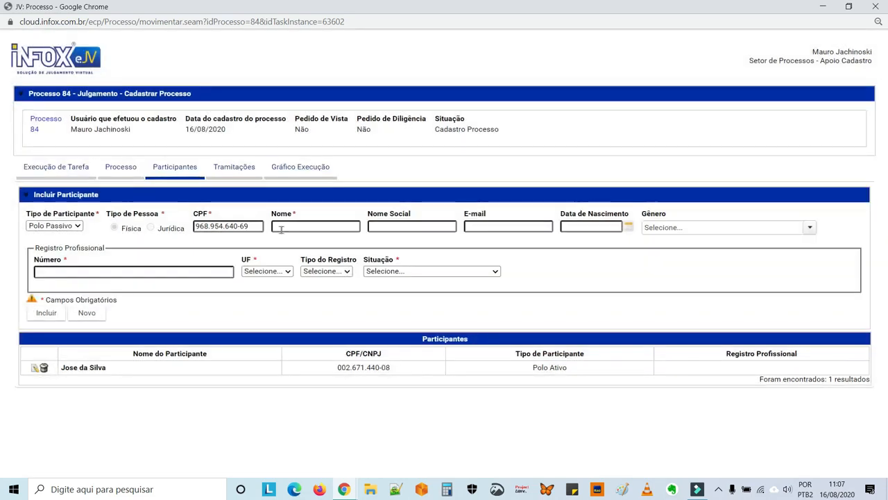
left_click(280, 228)
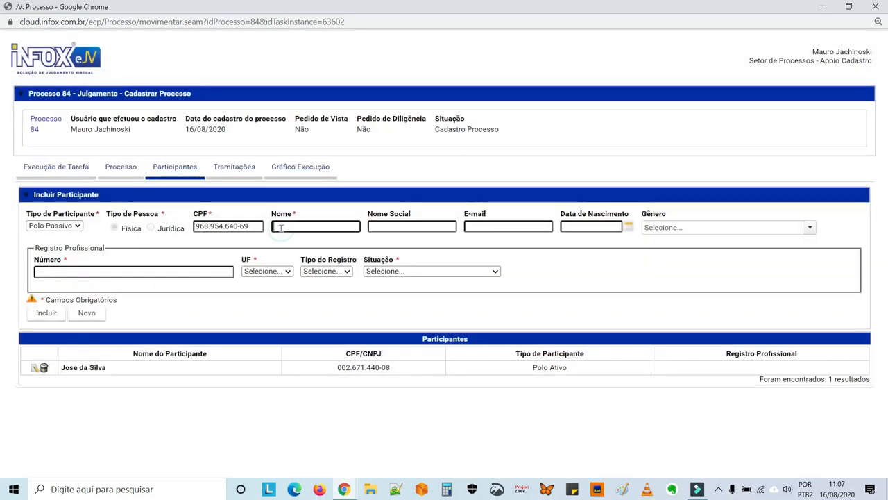
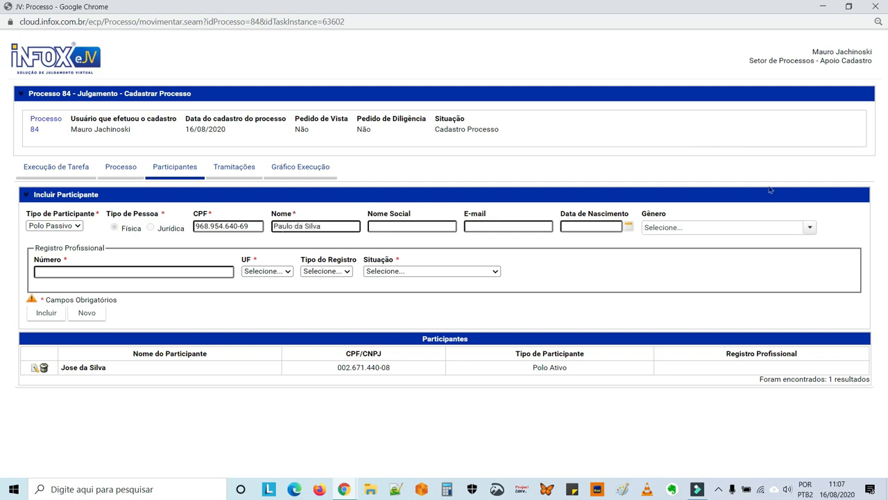
Set gender Masculino and registration 84 in DF with Regular status, then include the participant
left_click(707, 228)
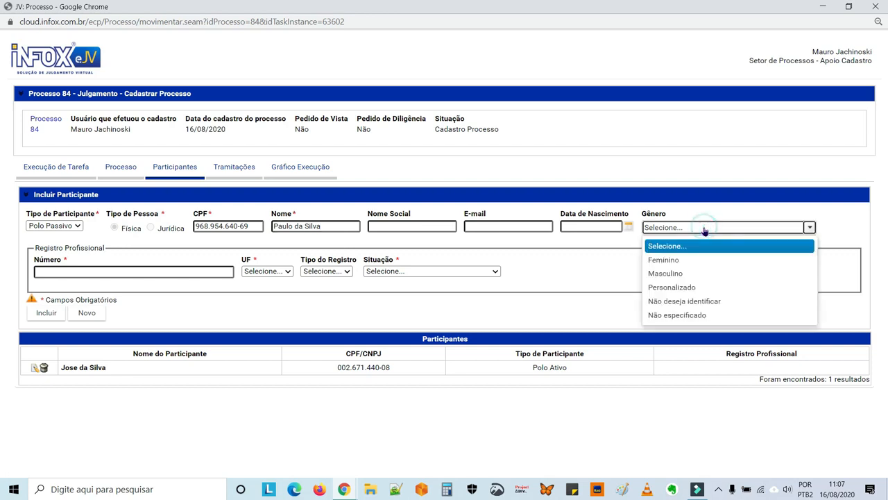
left_click(683, 273)
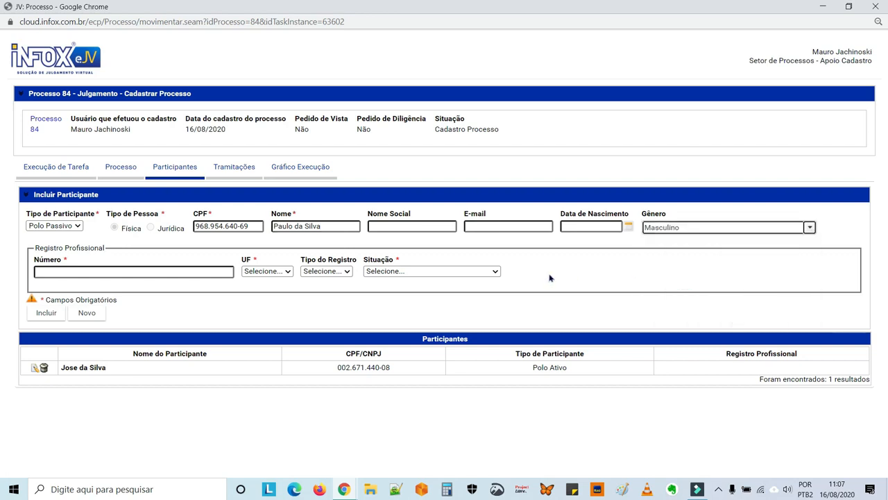
left_click(105, 271)
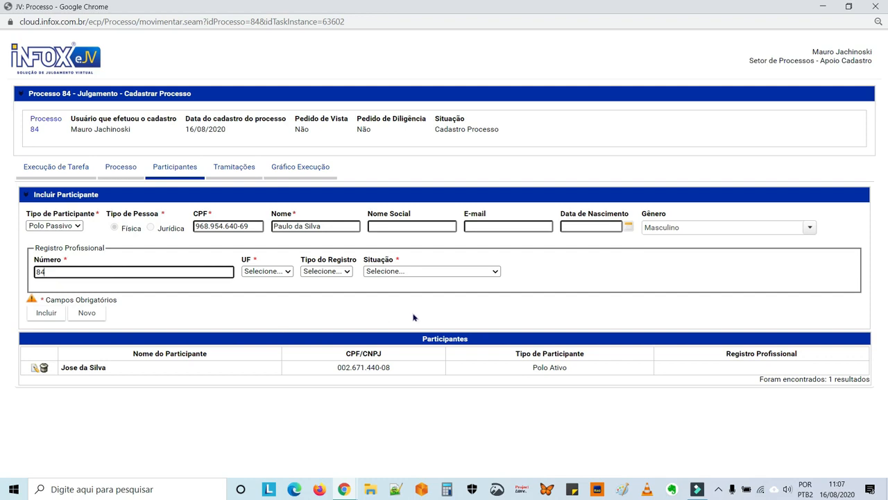
left_click(289, 272)
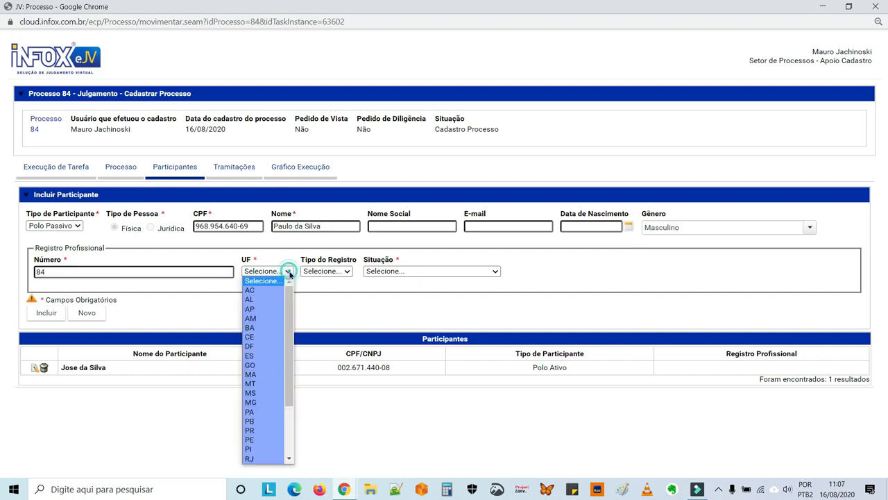
left_click(269, 346)
left_click(379, 273)
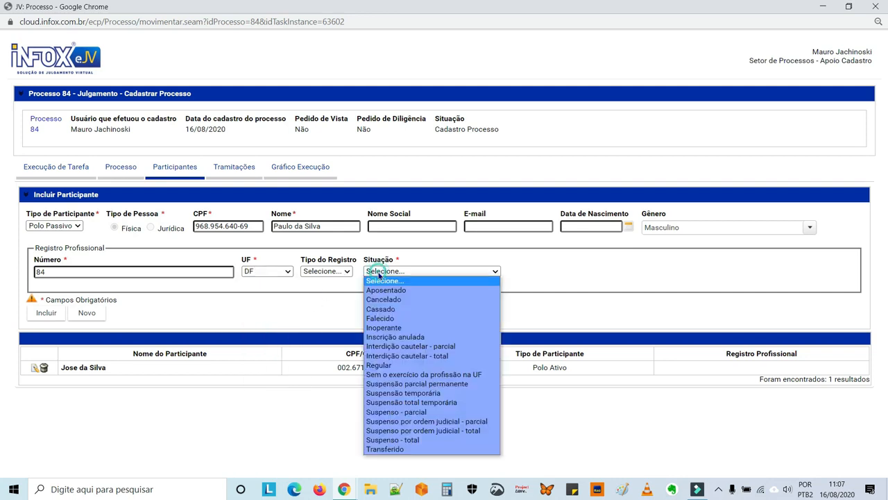
left_click(381, 366)
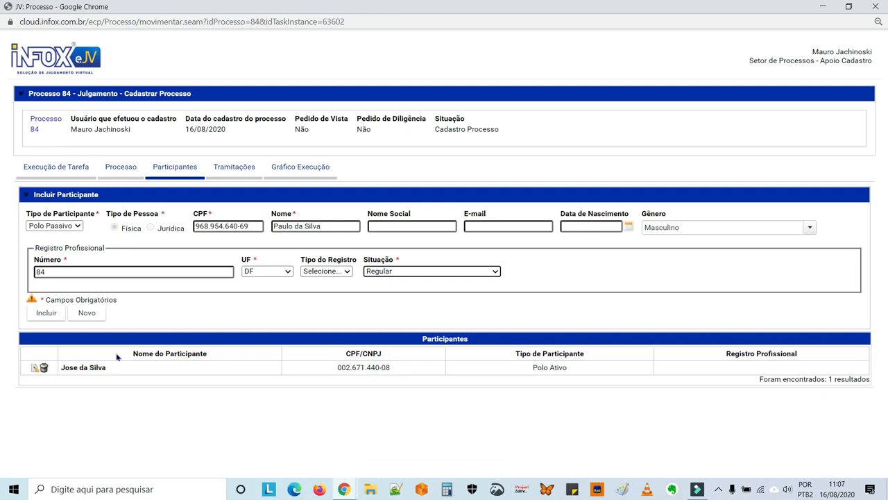
left_click(49, 313)
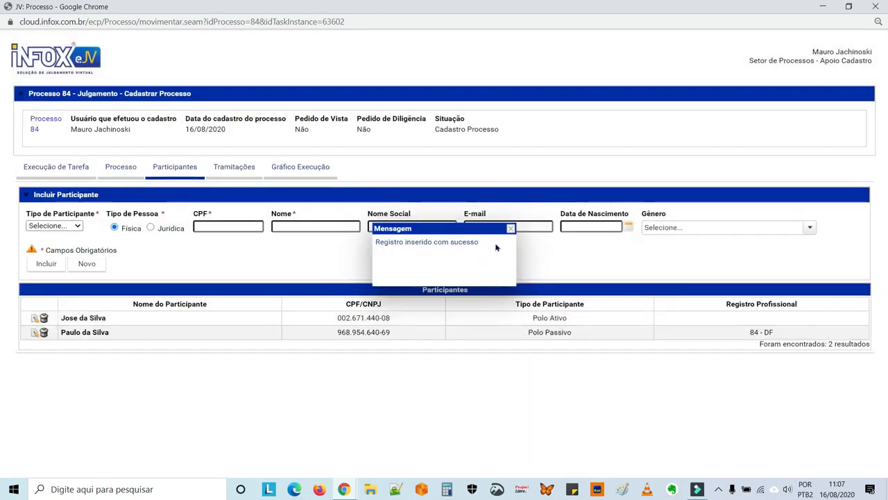
left_click(510, 229)
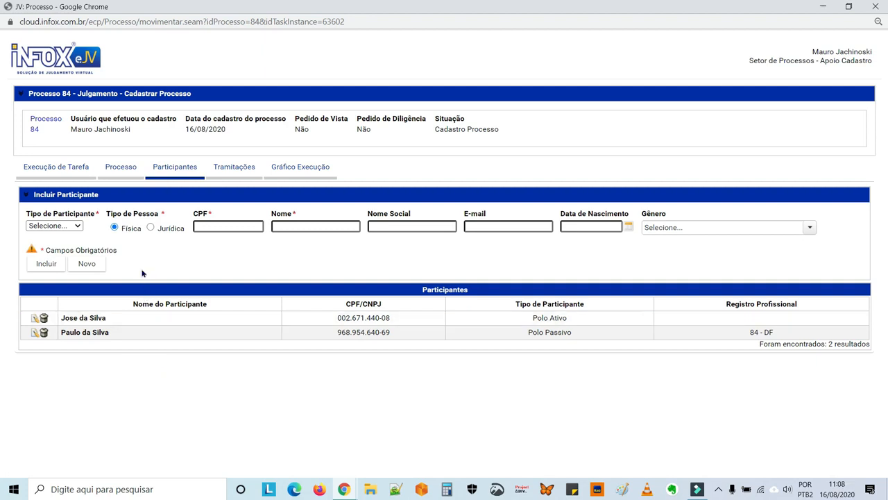
Check the Documentos folder and participants, then view the Tramitações history with the Cadastrar Processo task
left_click(121, 170)
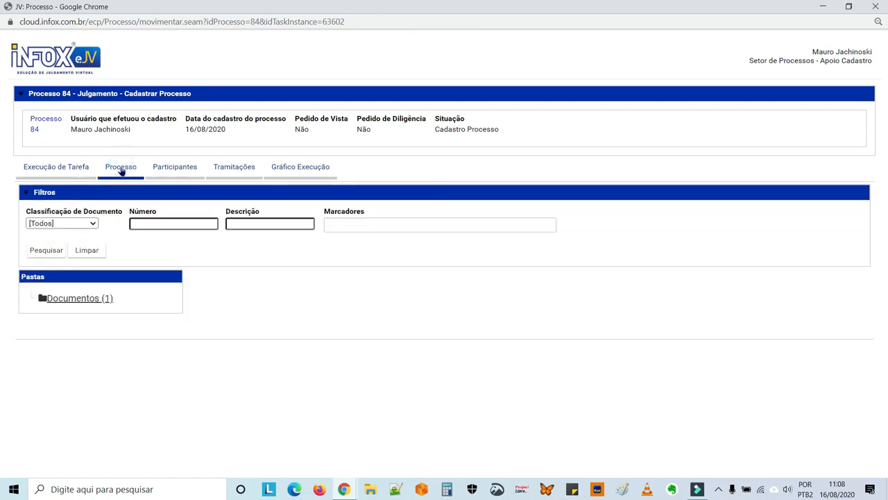
left_click(80, 303)
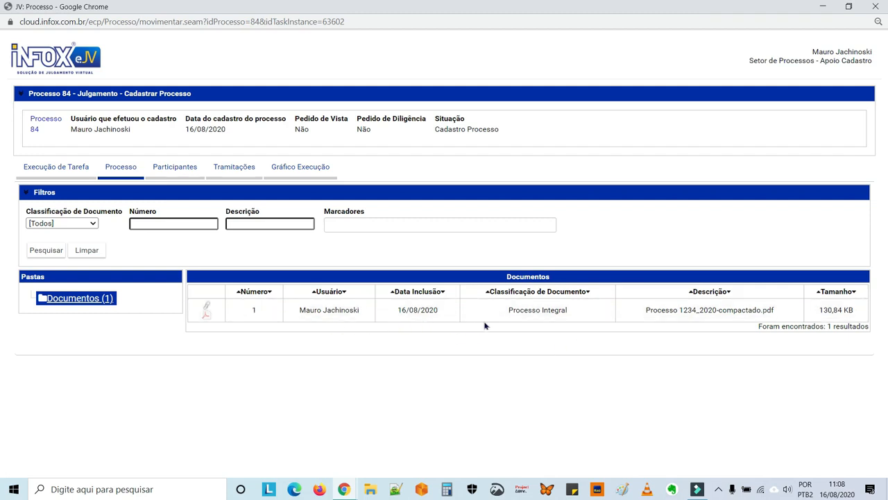
left_click(184, 170)
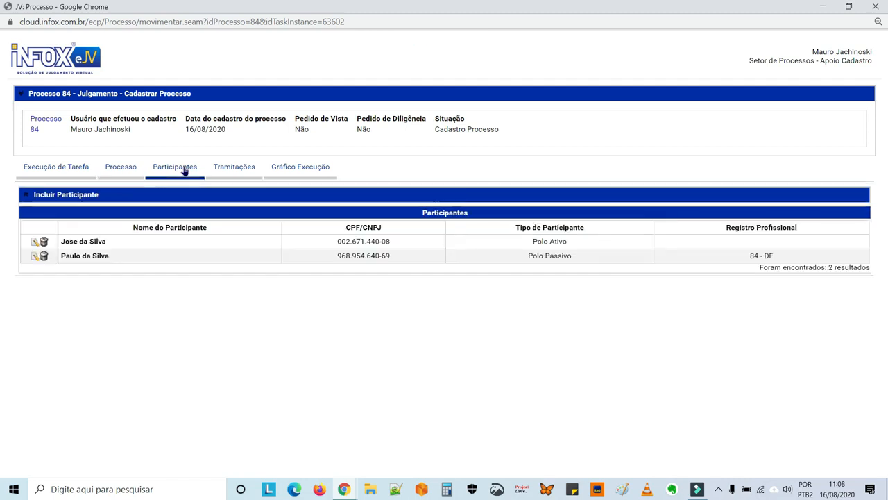
left_click(229, 170)
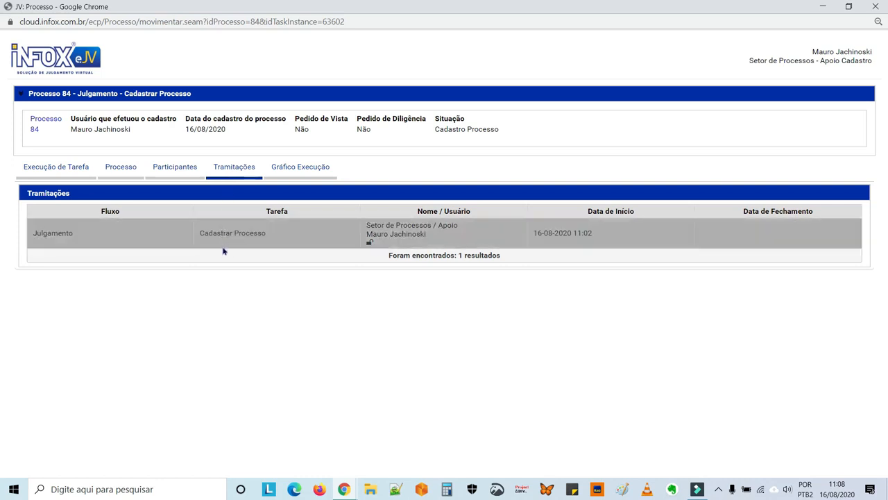
Show the Gráfico Execução diagram and shift it up to reveal the steps after Cadastrar Processo
left_click(303, 169)
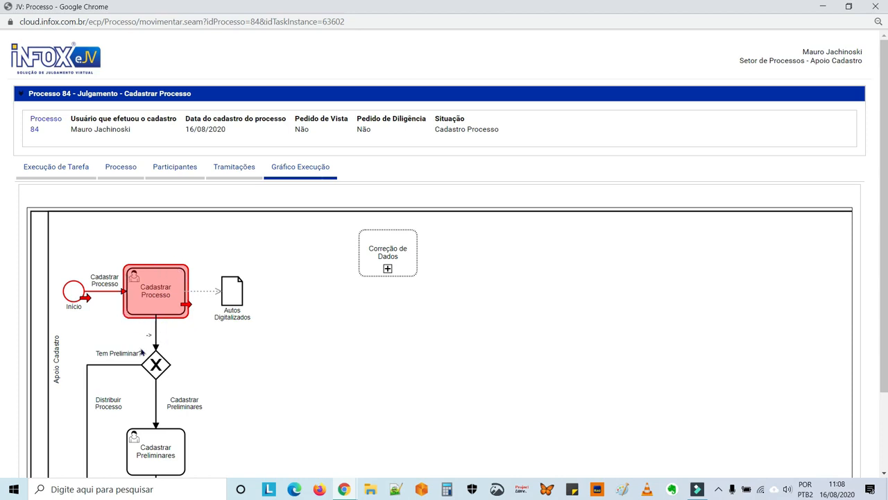
left_click_drag(275, 383, 293, 298)
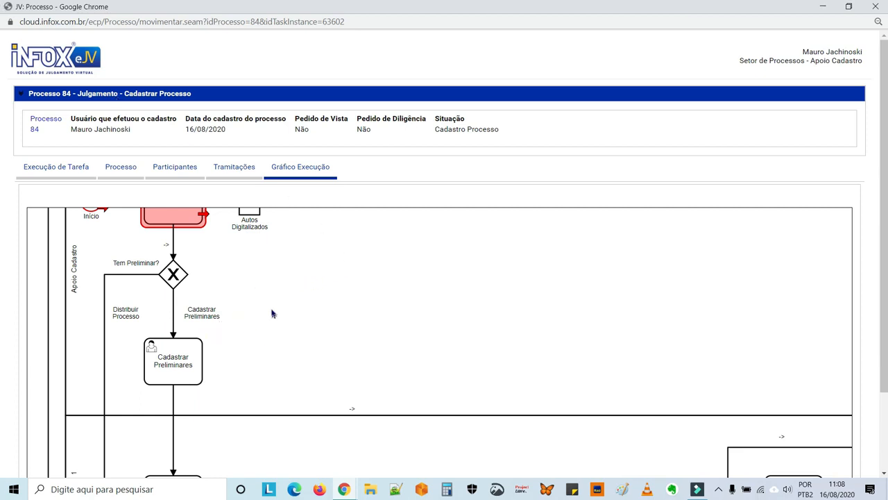
Enter 'Texto da preliminar' in the Preliminares editor and advance the task with Próxima ação
left_click(51, 172)
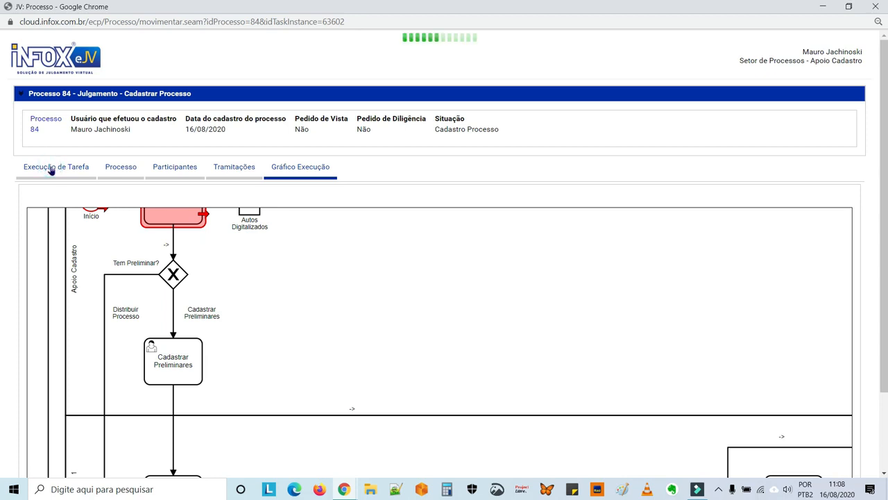
scroll(303, 321, "down", 1)
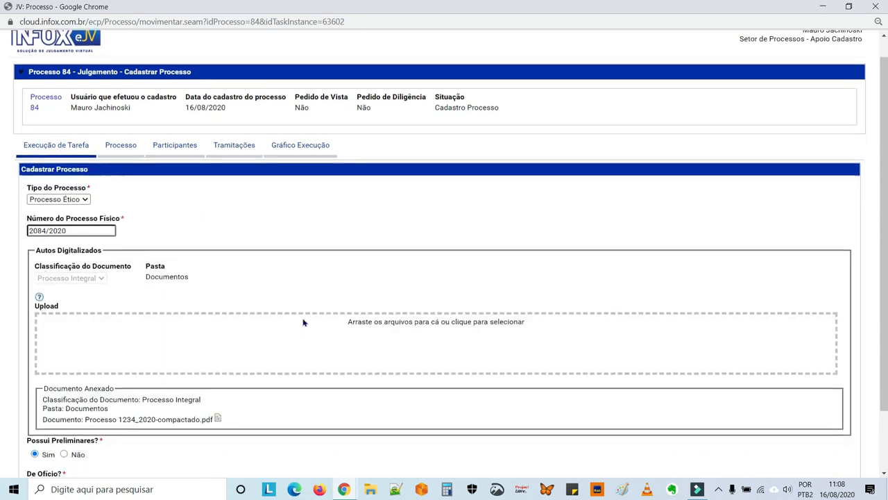
scroll(304, 321, "down", 1)
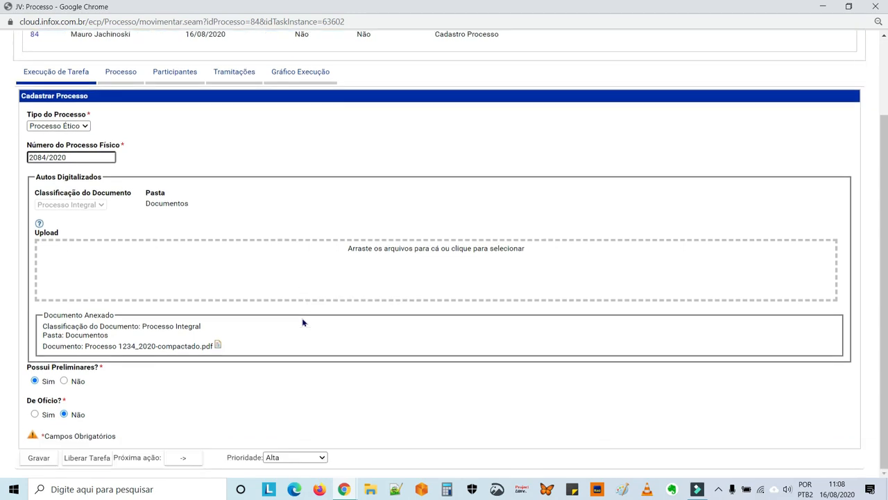
left_click(188, 459)
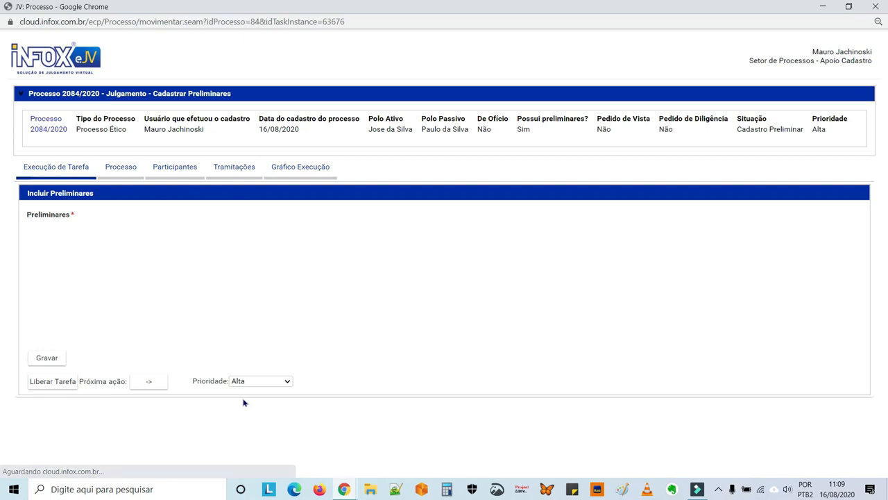
scroll(277, 391, "down", 2)
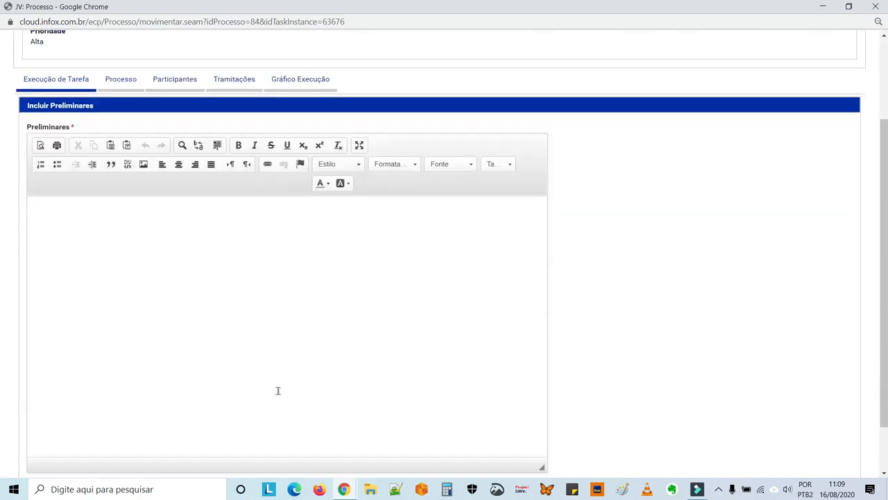
left_click(160, 241)
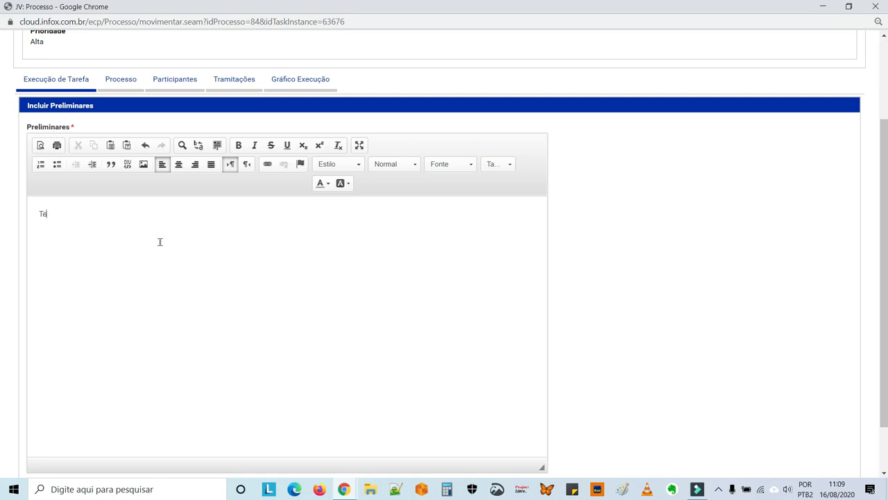
type("da preliminar")
scroll(162, 243, "down", 1)
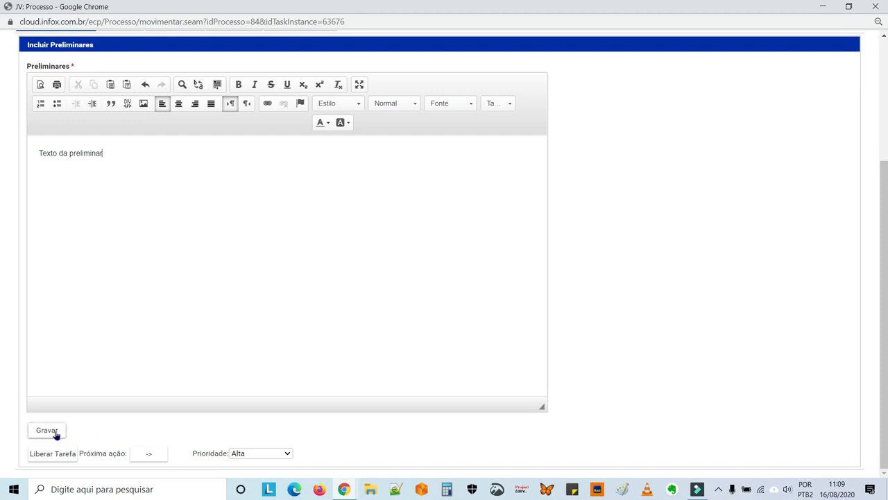
left_click(150, 455)
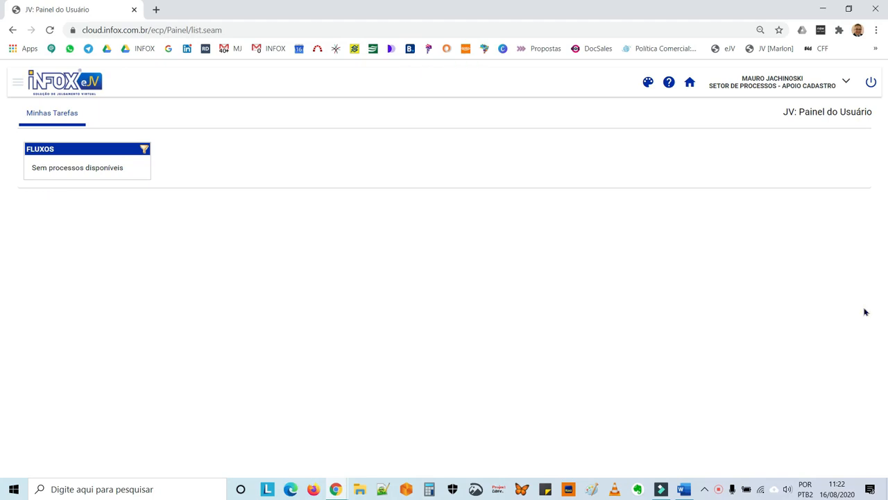
Switch to the Setor de Processos - Apoio Processo profile and show its Julgamento tasks
left_click(848, 84)
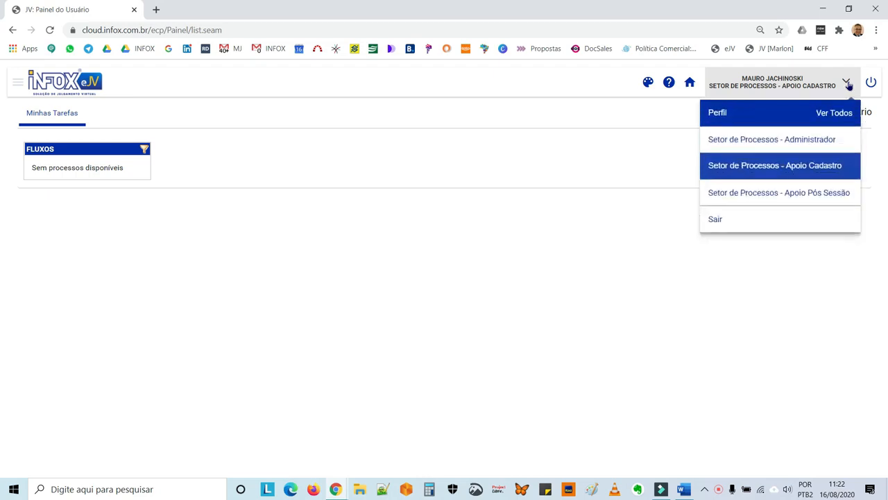
left_click(843, 115)
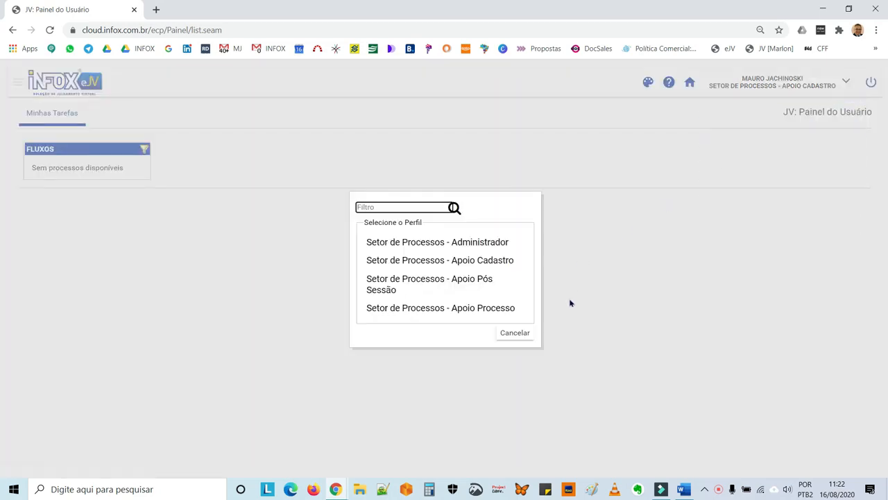
left_click(500, 314)
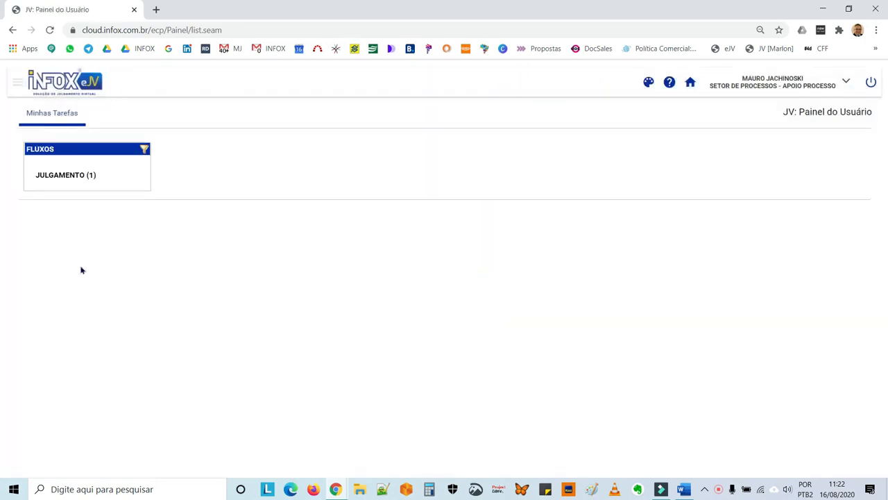
left_click(70, 178)
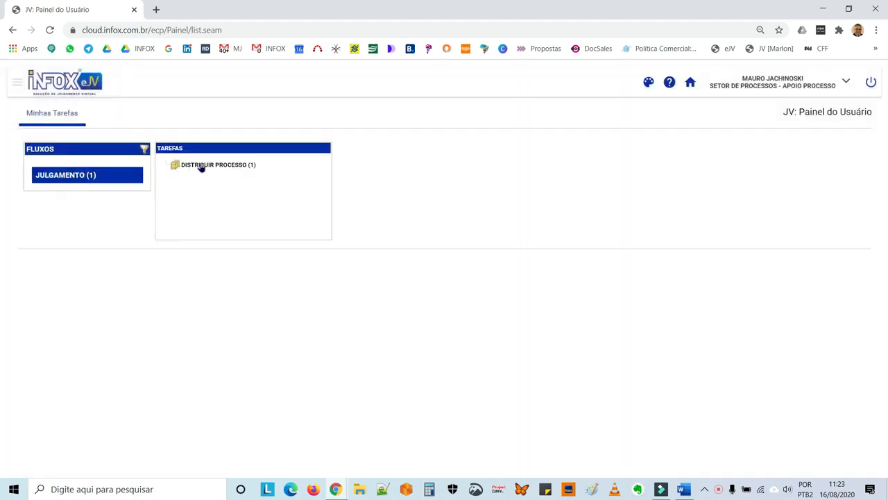
Open case 2084/2020's Distribuir Processo task and maximise its window
left_click(200, 165)
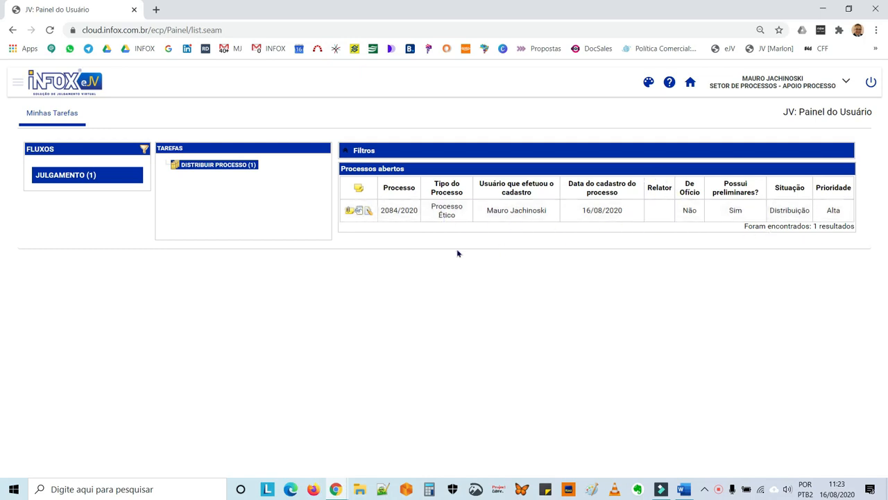
left_click(369, 213)
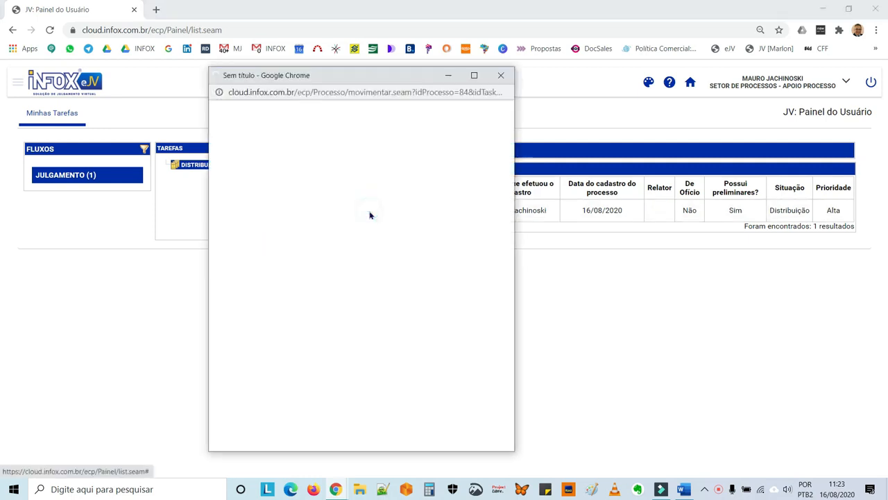
double_click(365, 82)
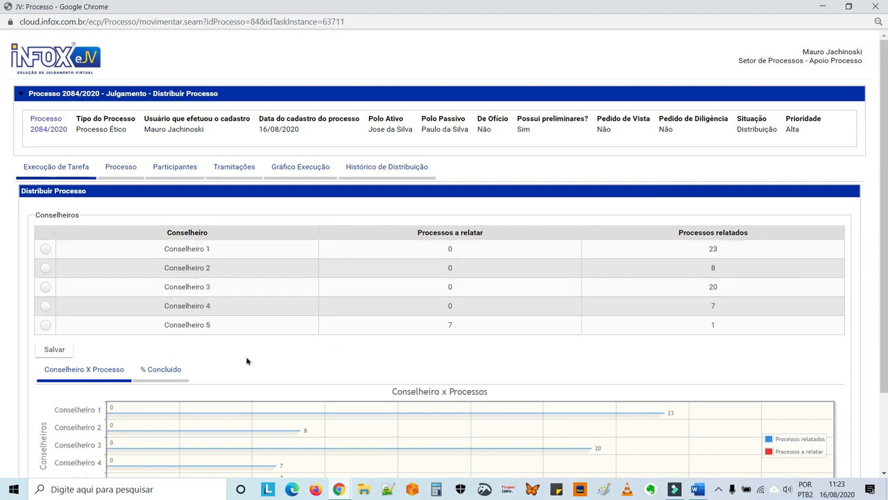
Select Conselheiro 3 as rapporteur for 2084/2020 and advance to Pautar Processo
left_click(45, 287)
scroll(312, 330, "down", 1)
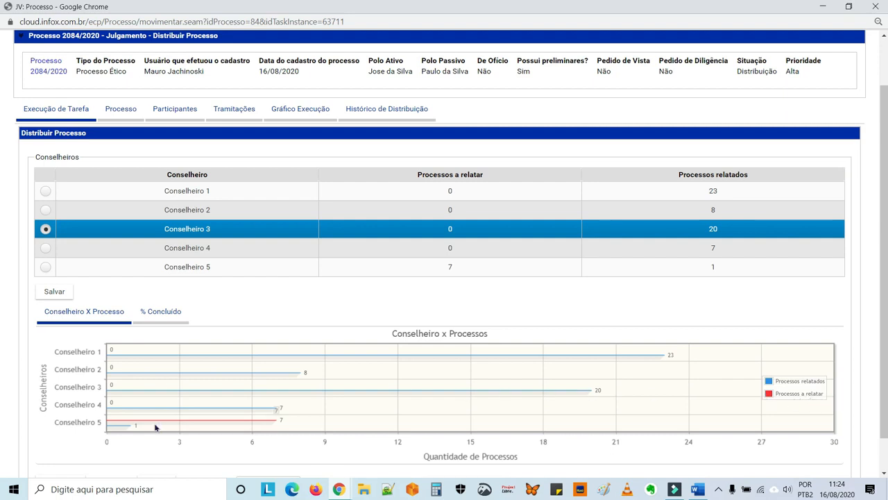
scroll(141, 402, "down", 1)
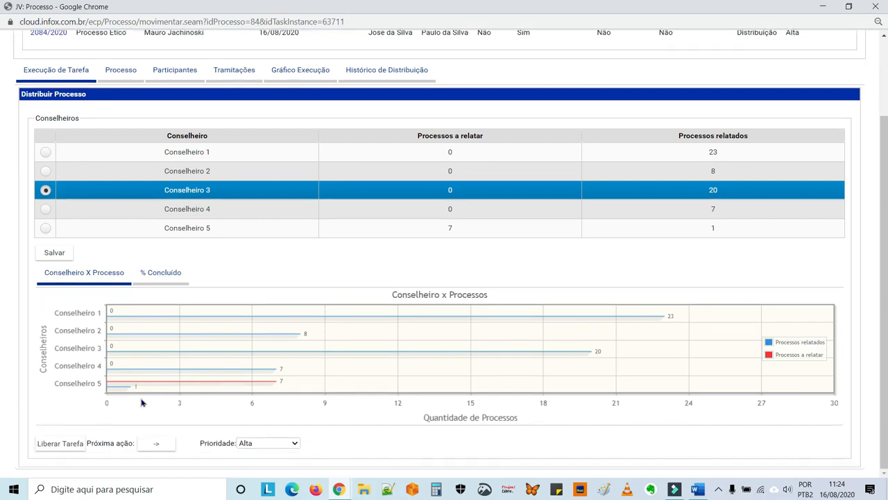
left_click(154, 446)
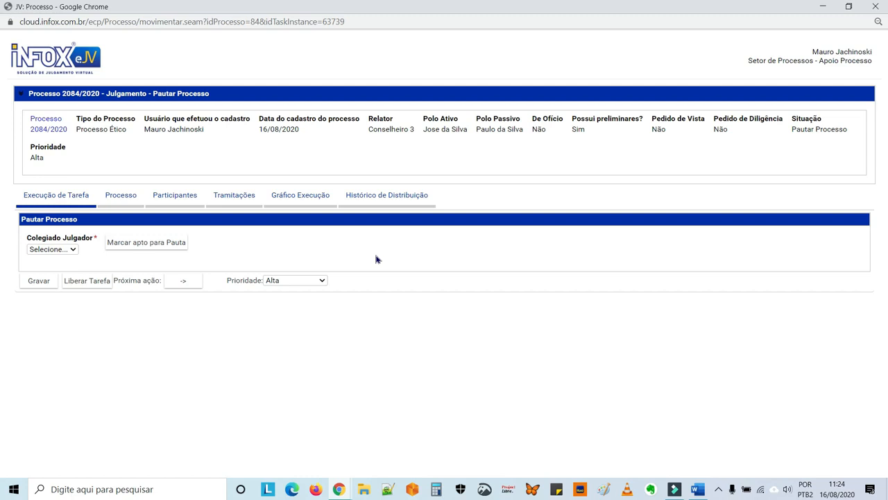
Close the case window and open the Processo > Redistribuição list from the menu
left_click(876, 8)
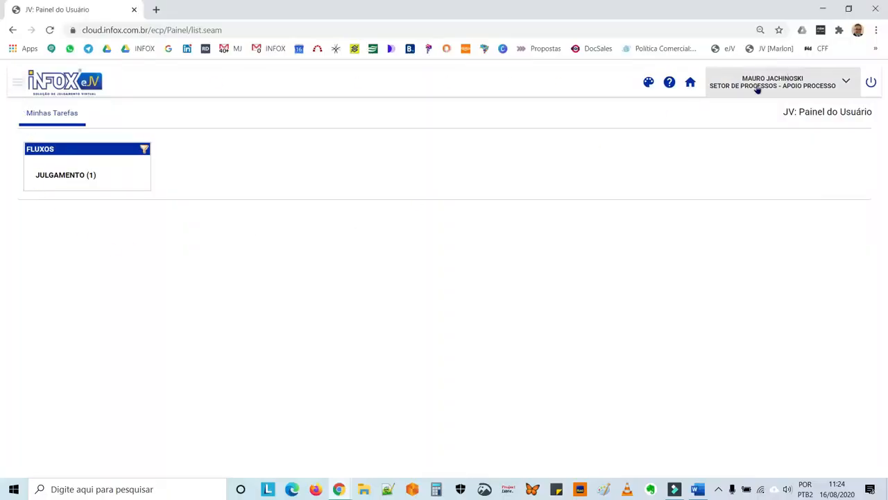
left_click(17, 83)
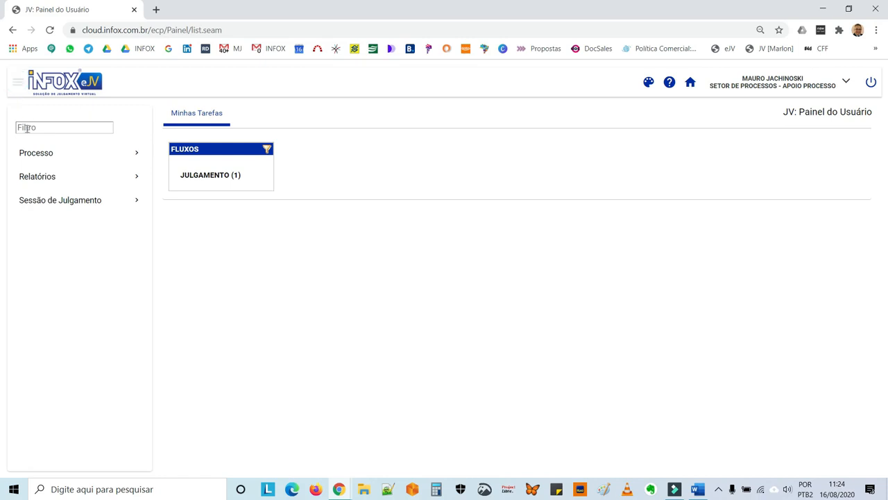
left_click(31, 156)
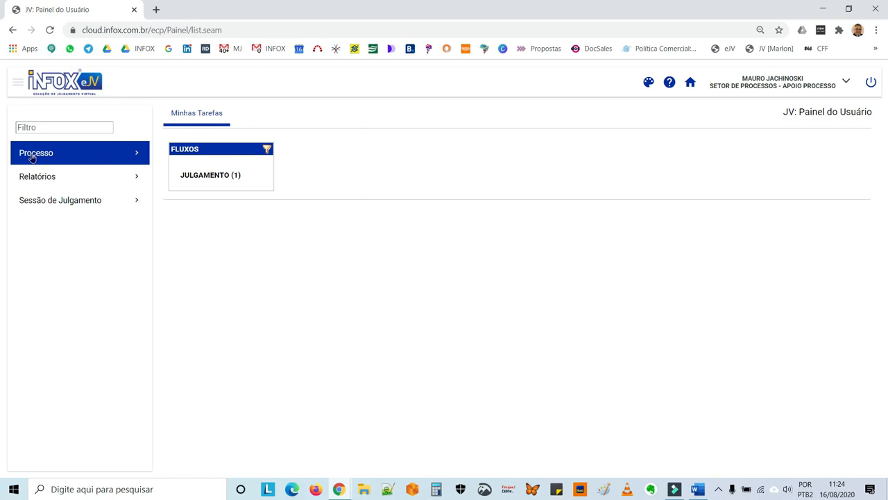
left_click(31, 154)
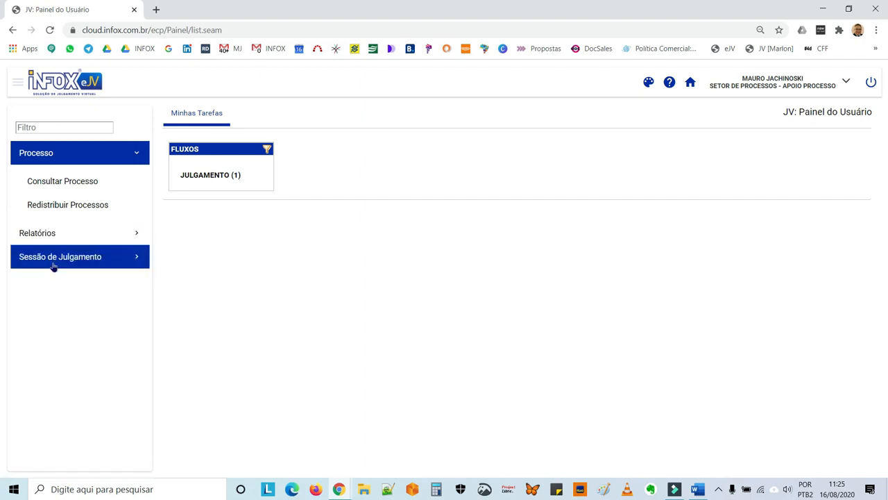
left_click(65, 209)
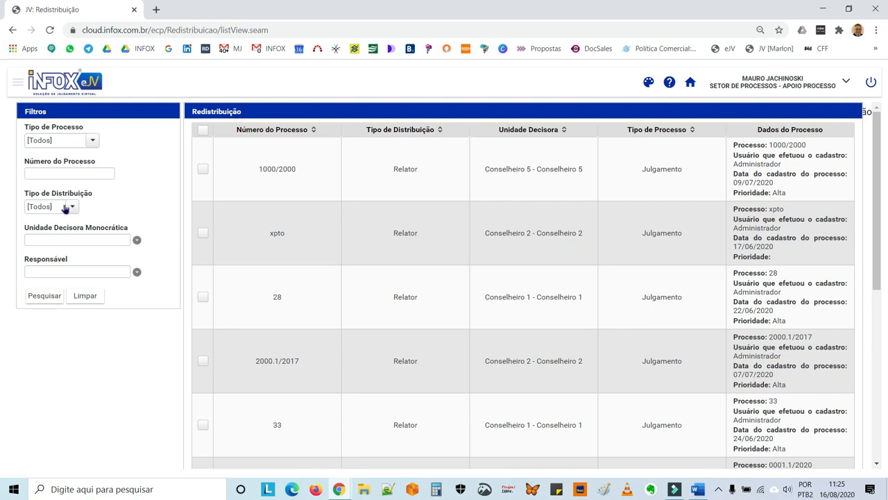
scroll(236, 200, "down", 5)
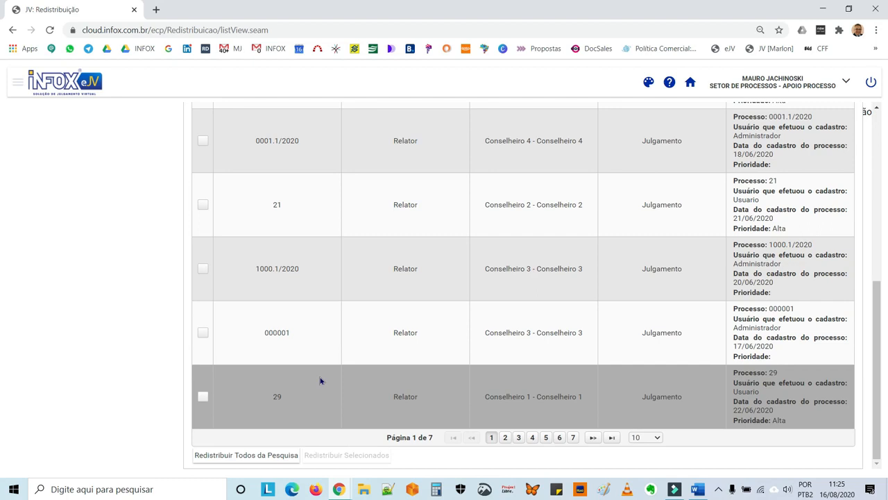
scroll(182, 324, "up", 3)
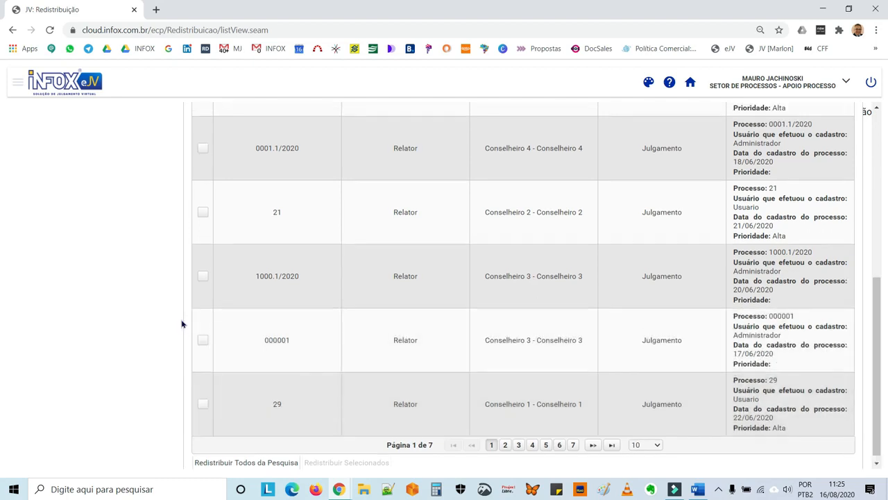
scroll(180, 323, "up", 2)
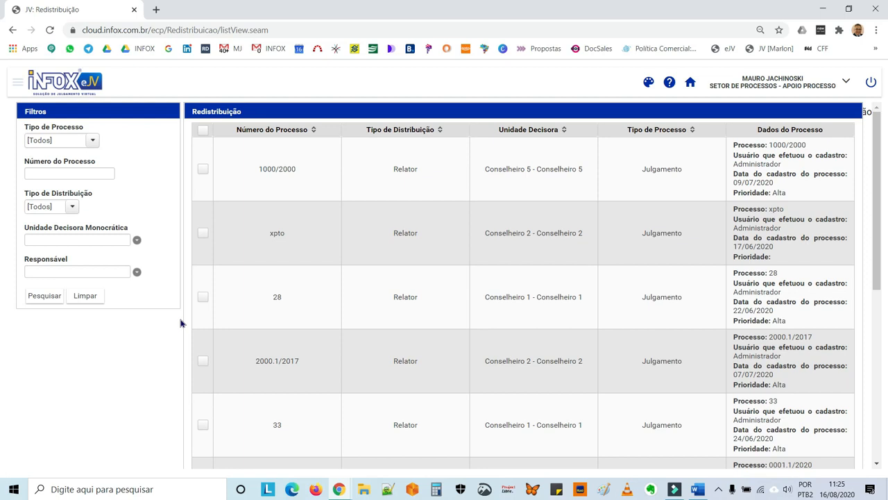
scroll(181, 324, "down", 2)
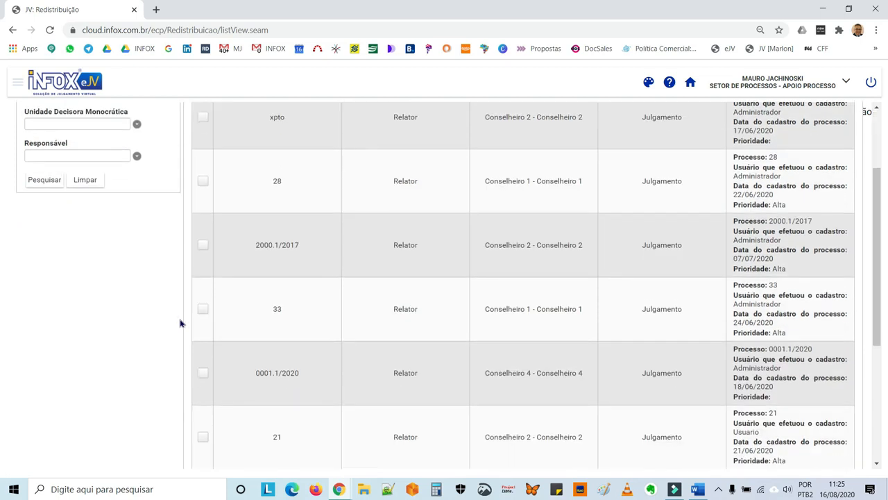
scroll(181, 323, "up", 2)
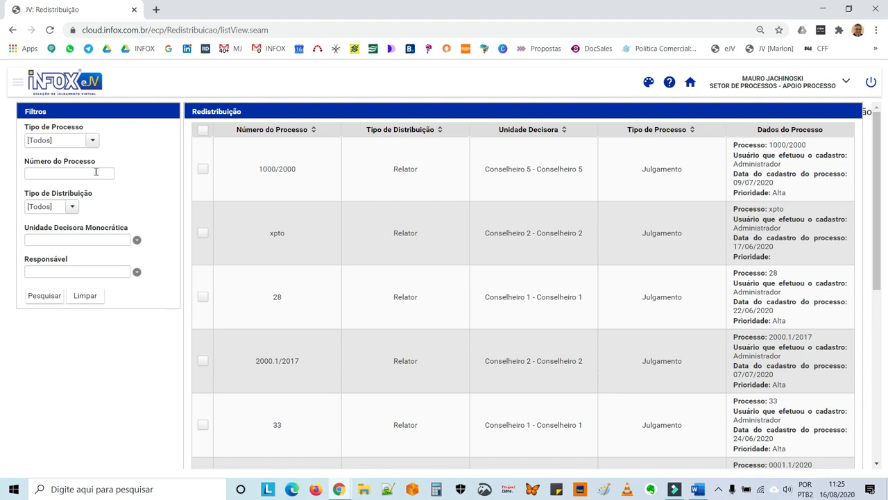
left_click(690, 81)
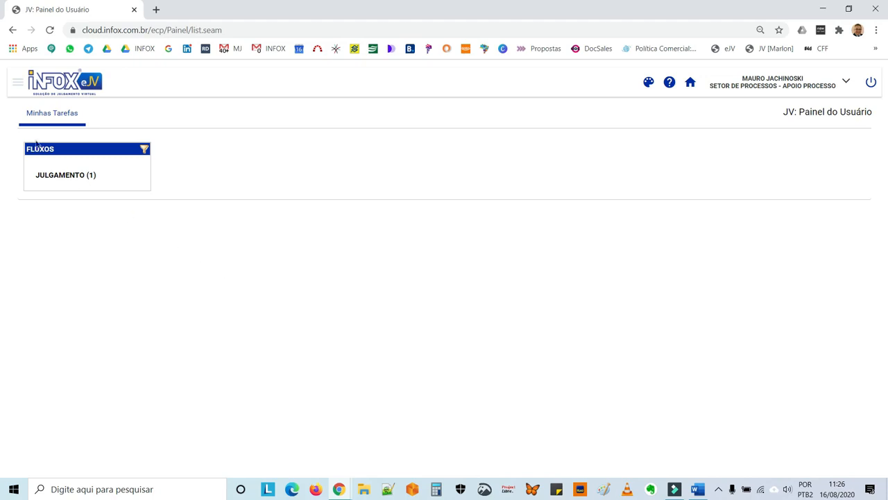
Open Sessão de Julgamento > Sessão and start a new judgment session form
left_click(17, 86)
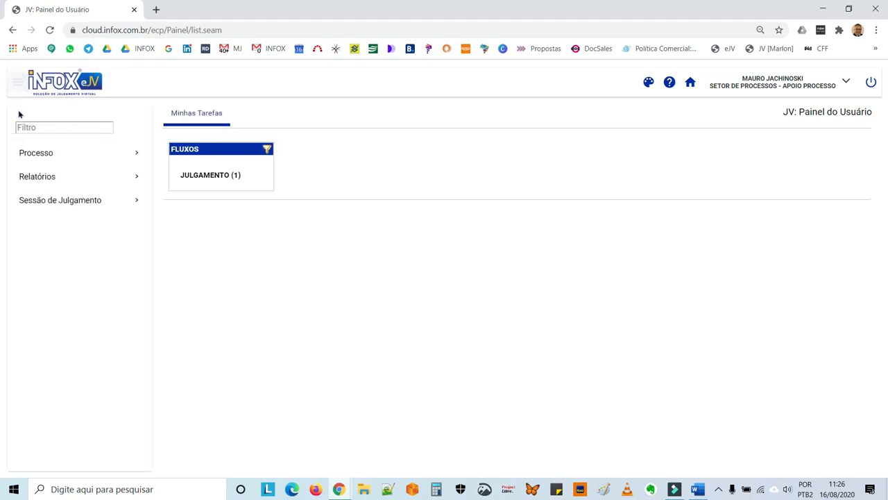
left_click(52, 209)
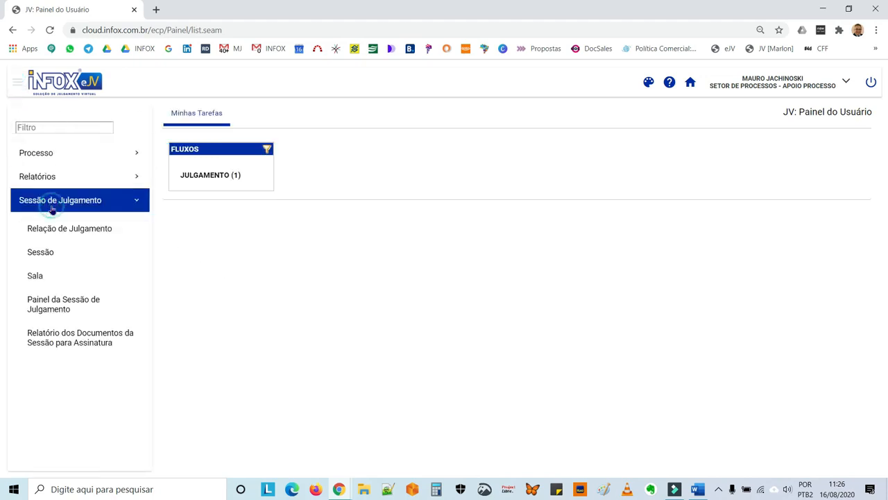
left_click(50, 254)
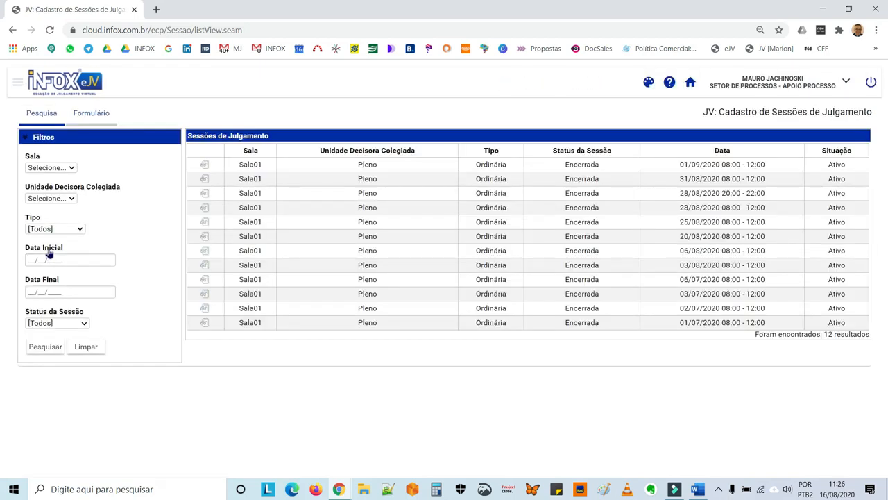
left_click(95, 118)
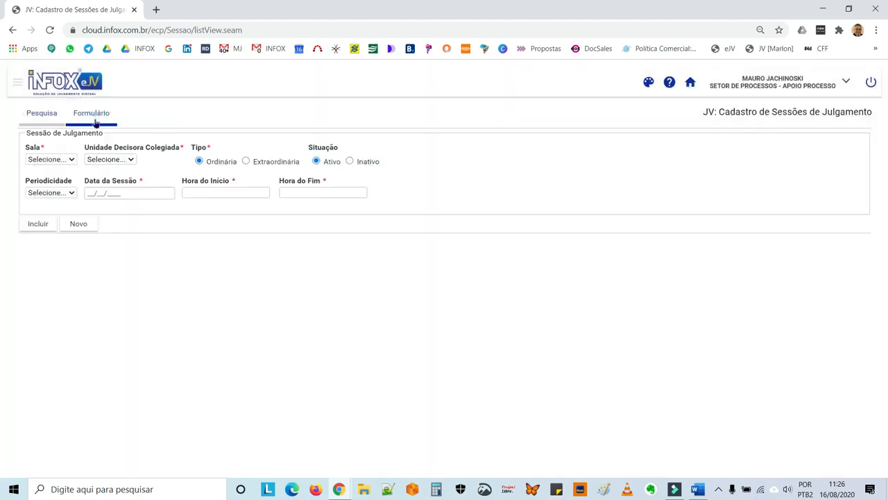
Set the new session's room to Sala01, deciding unit to Pleno and date to 15/09/2020
left_click(72, 160)
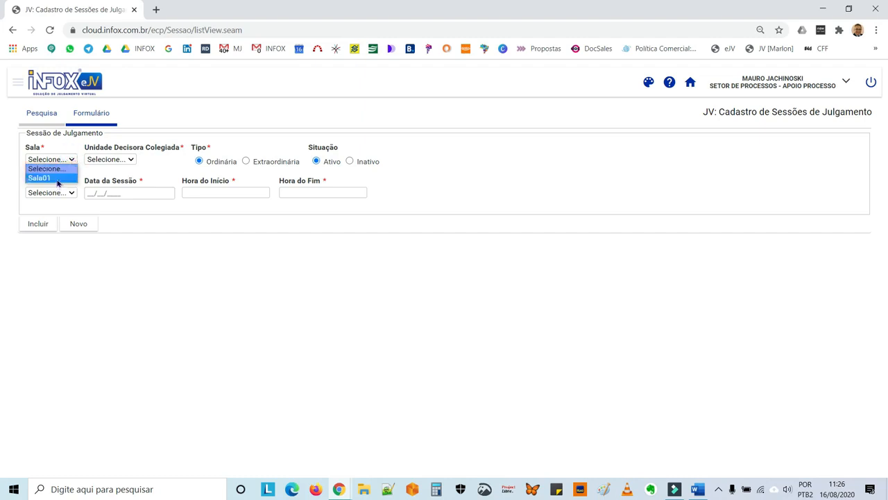
left_click(49, 178)
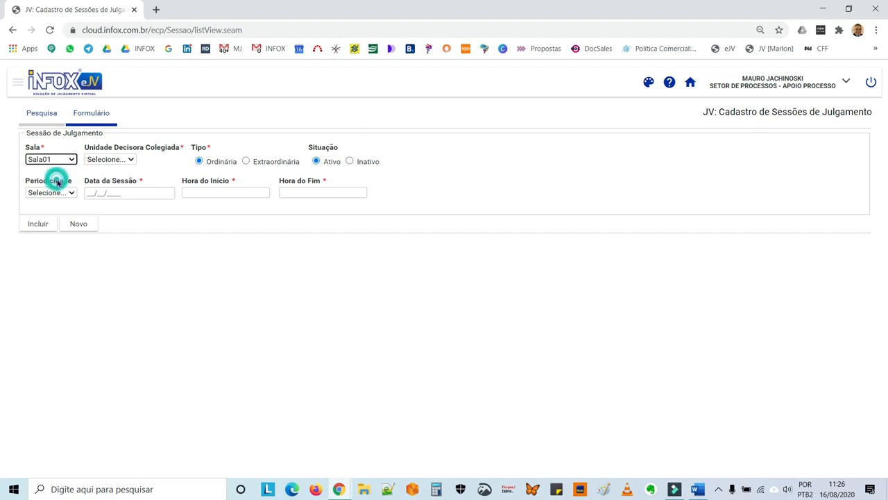
left_click(132, 161)
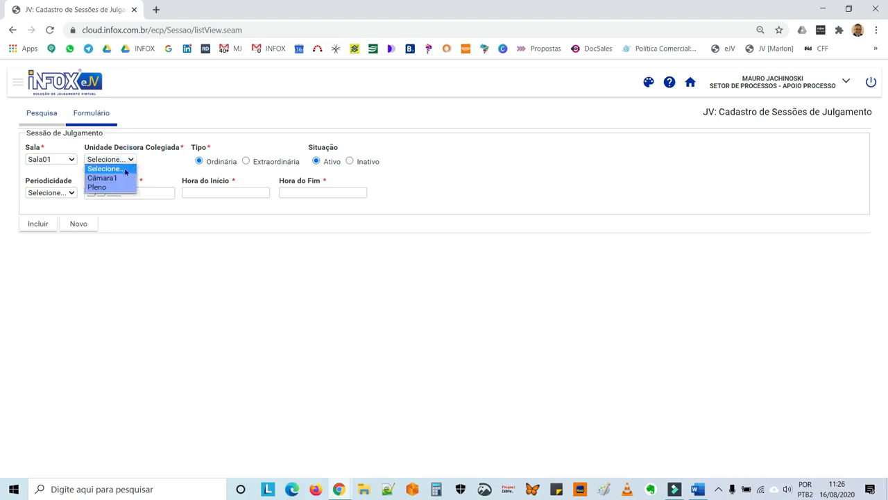
left_click(115, 189)
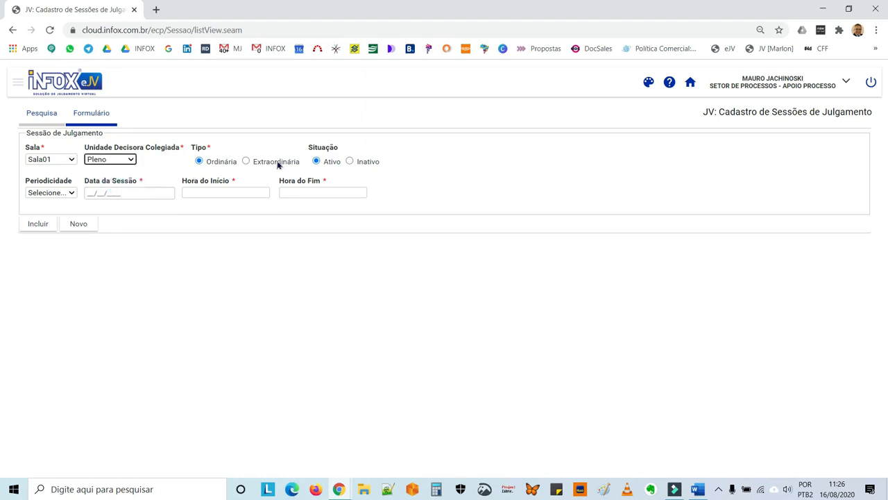
left_click(73, 194)
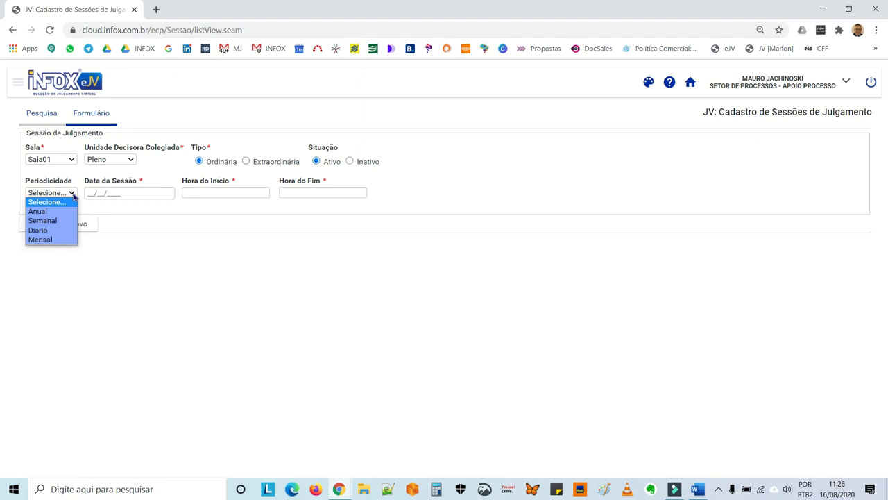
left_click(112, 193)
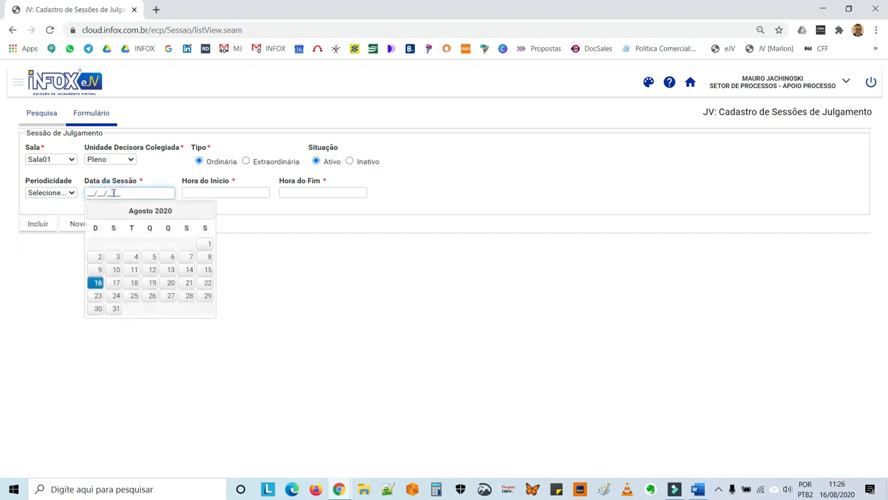
left_click(205, 211)
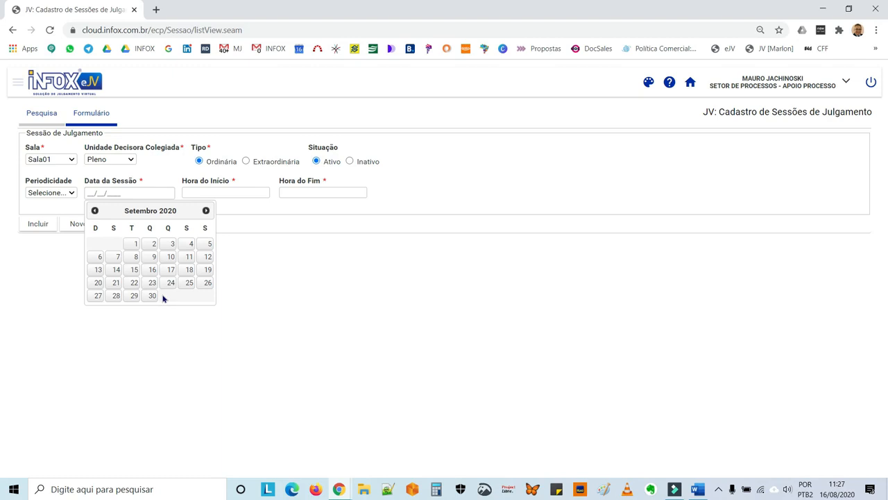
left_click(136, 270)
Set the session hours to 08:00–12:00 and save the session
left_click(188, 194)
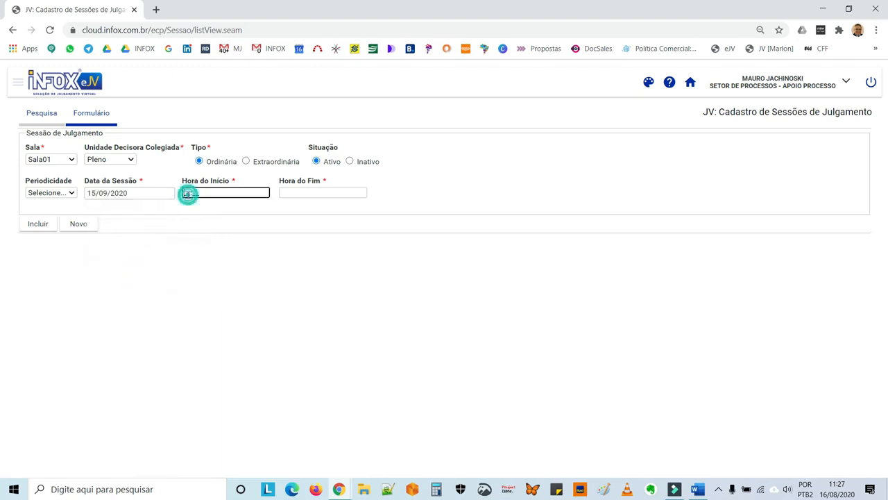
type("08:00")
left_click(298, 191)
type("1200")
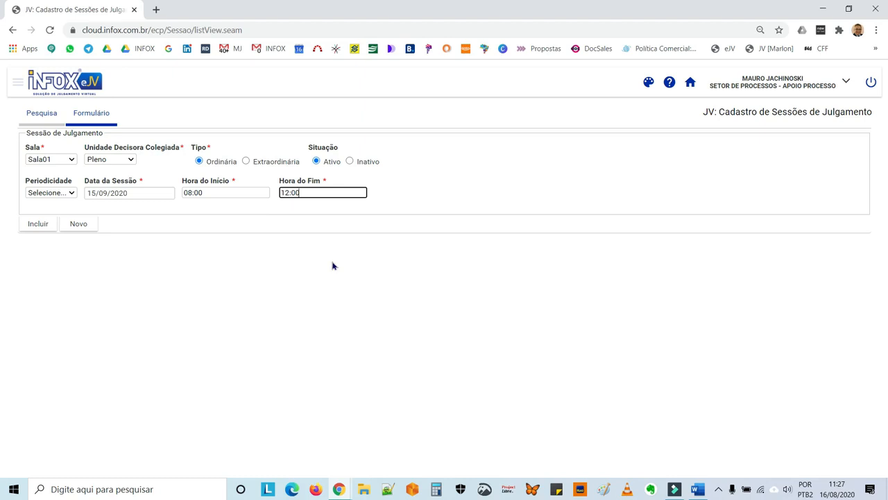
left_click(38, 224)
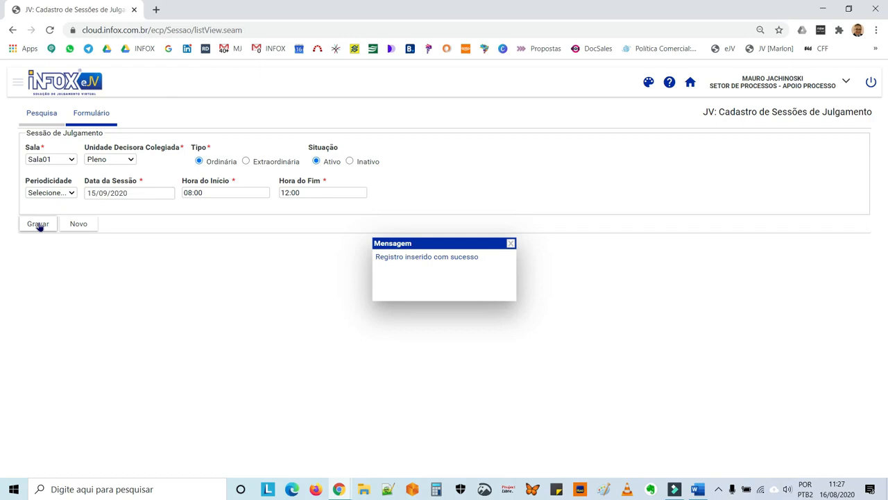
left_click(511, 244)
left_click(690, 82)
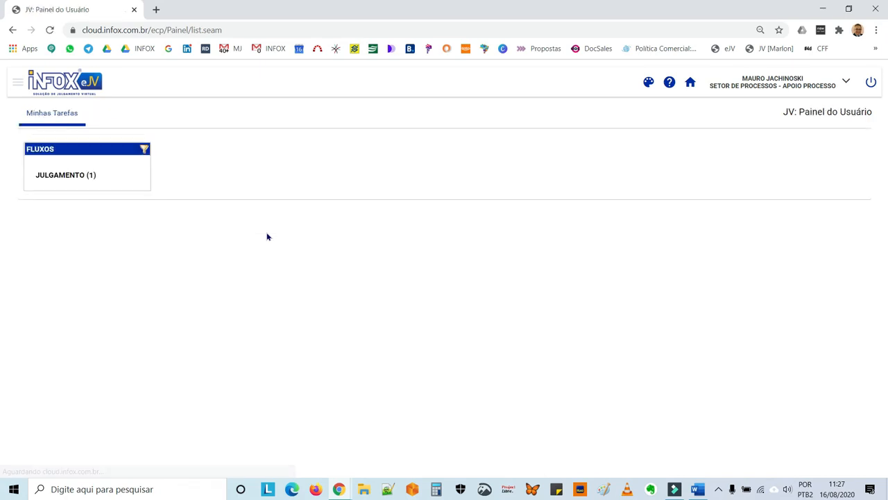
Open case 2084/2020's Pautar Processo task from JULGAMENTO and maximise its window
left_click(49, 178)
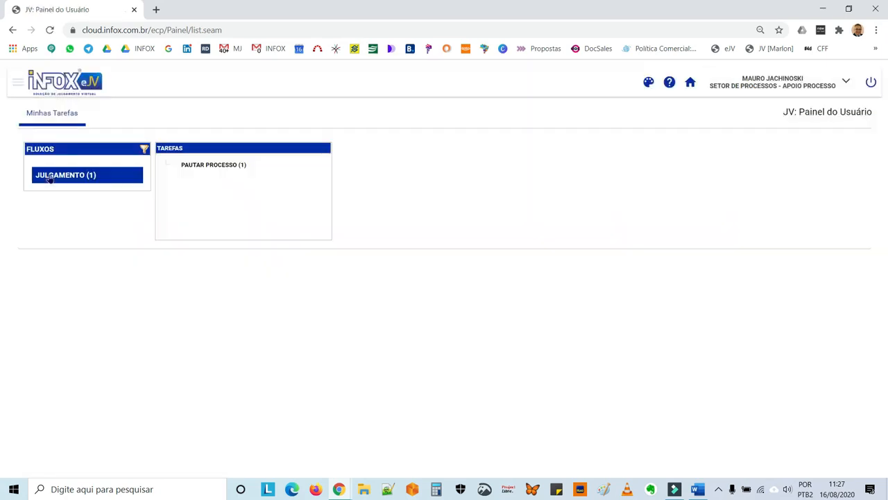
left_click(193, 164)
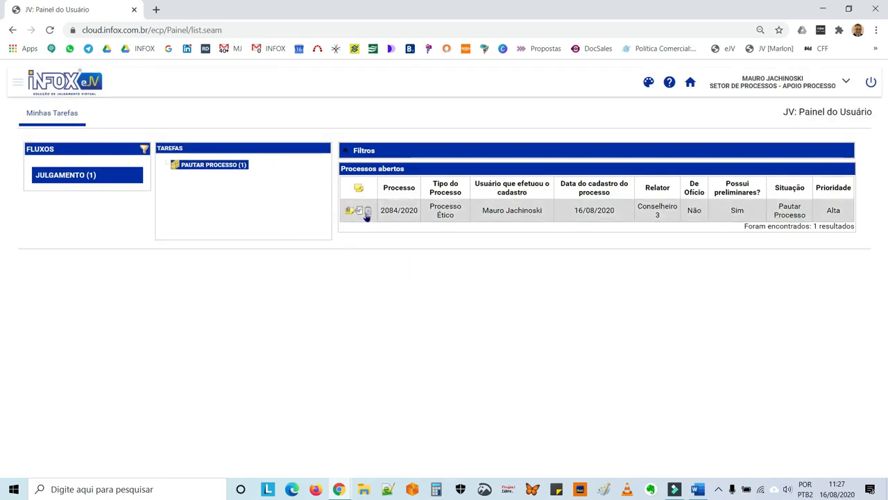
left_click(367, 212)
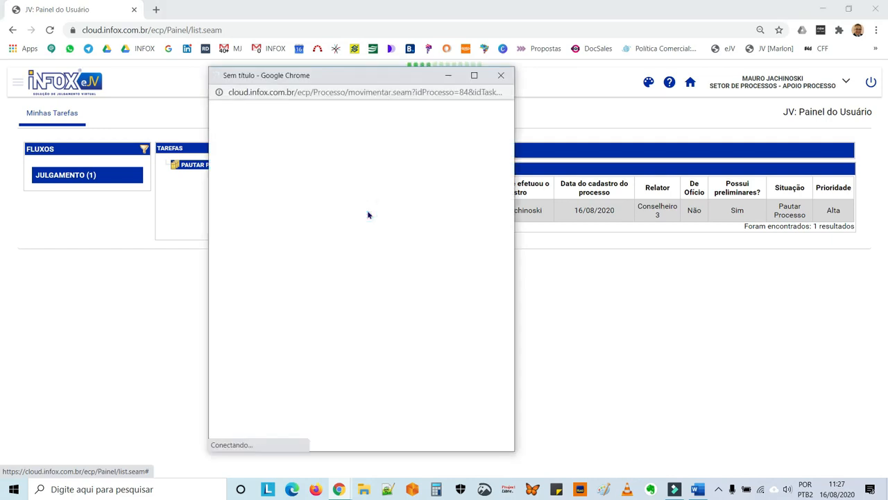
double_click(337, 77)
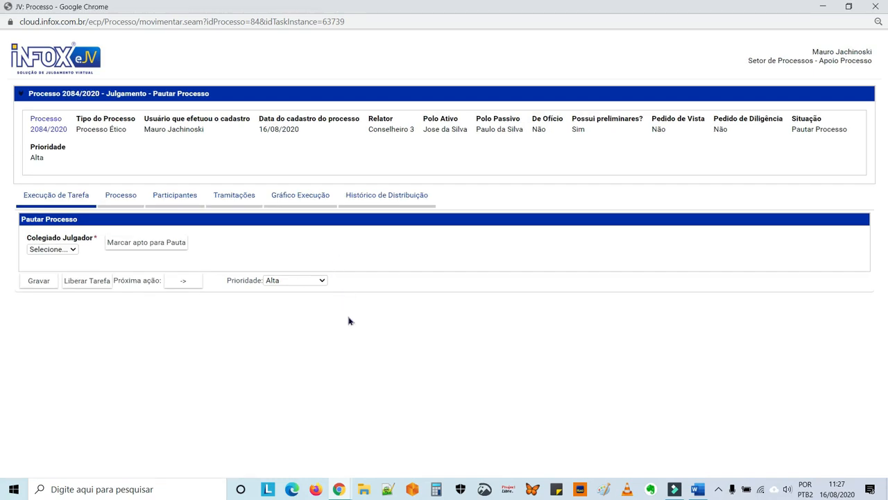
Choose Pleno as Colegiado Julgador and schedule 2084/2020 into the 15/09/2020 08:00 session
left_click(75, 251)
left_click(65, 270)
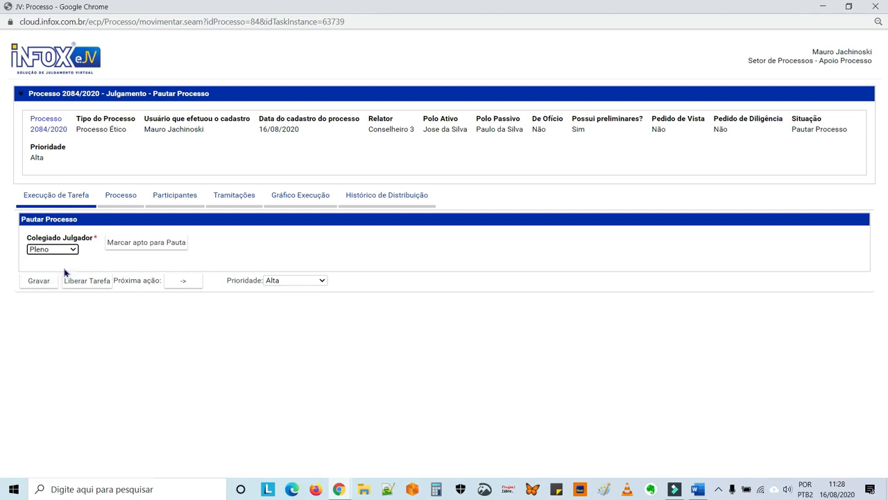
left_click(131, 246)
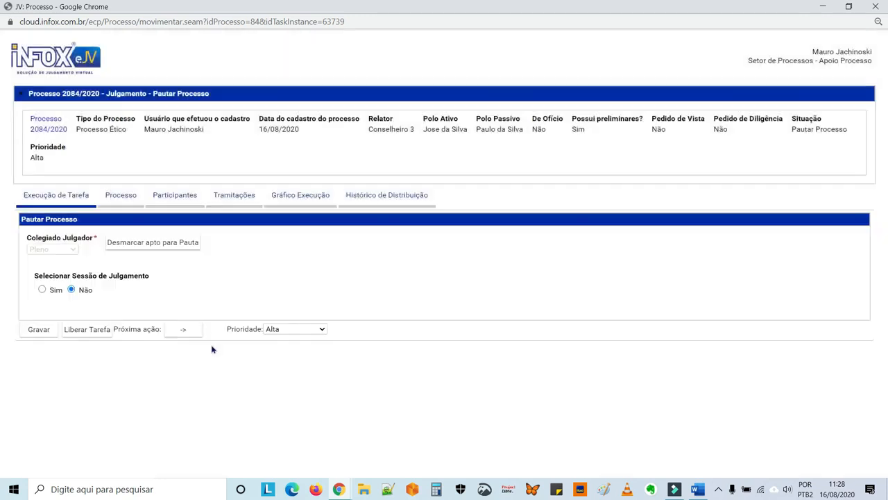
left_click(41, 290)
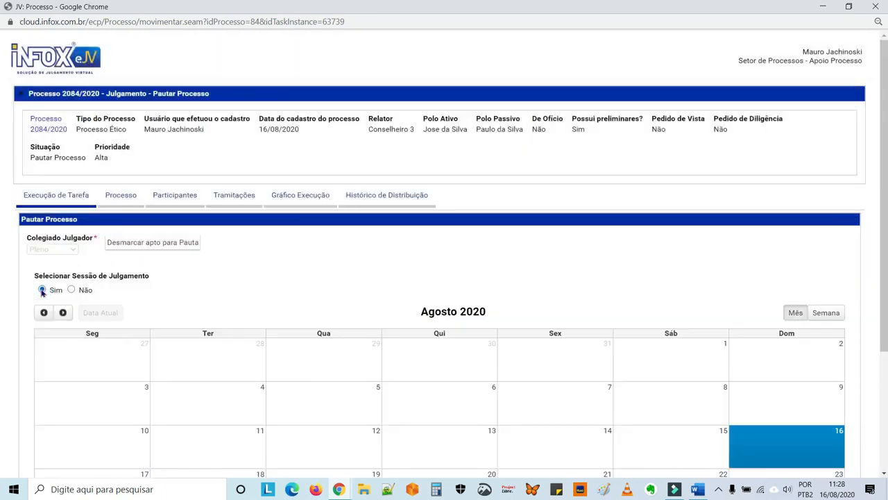
scroll(202, 299, "down", 2)
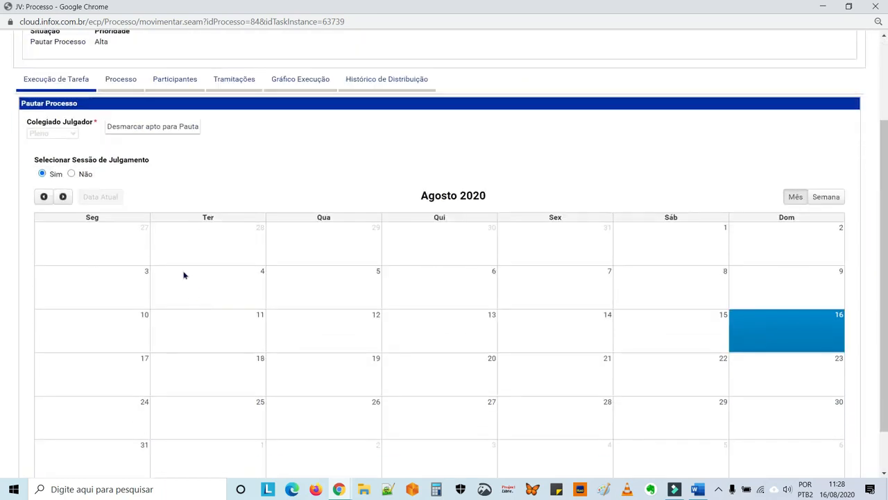
left_click(62, 197)
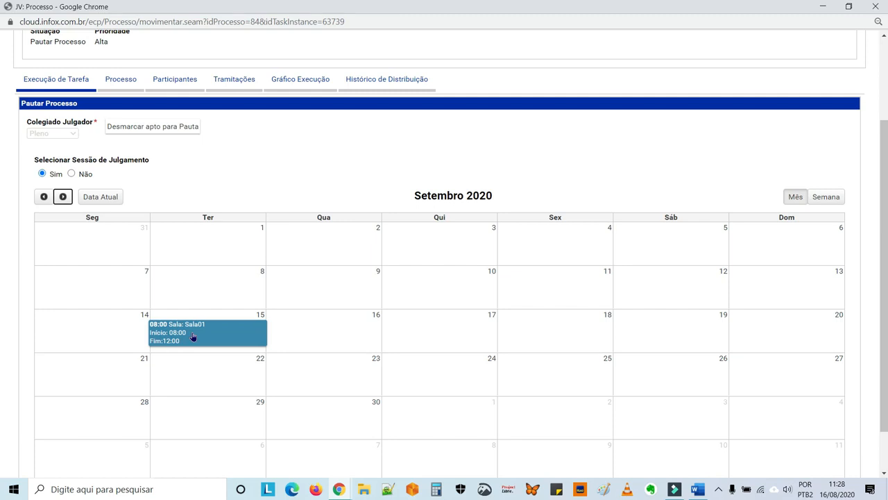
left_click(192, 337)
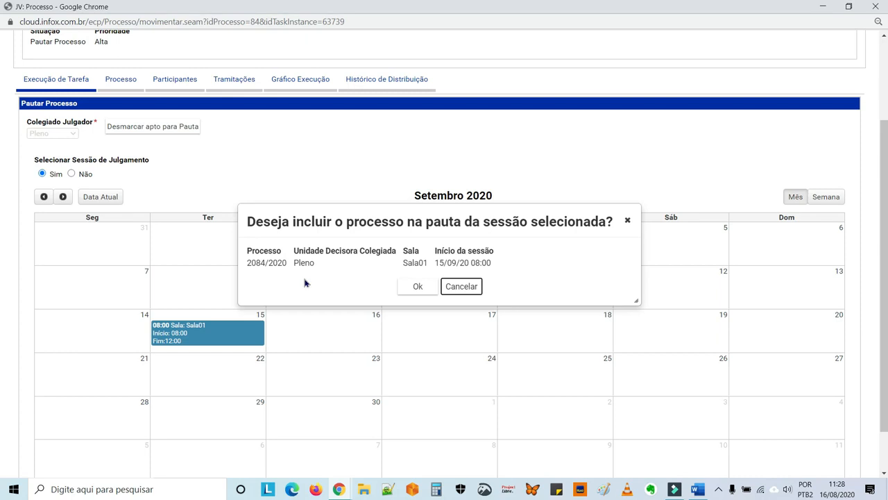
left_click(416, 286)
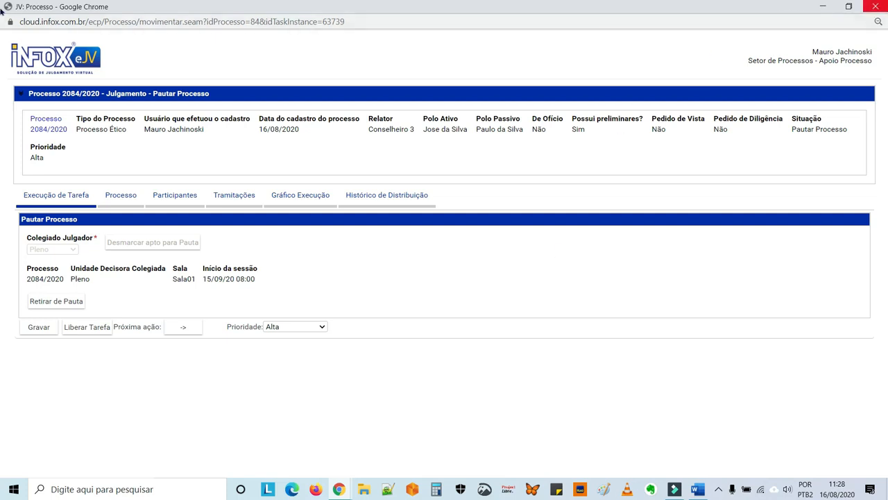
left_click(880, 9)
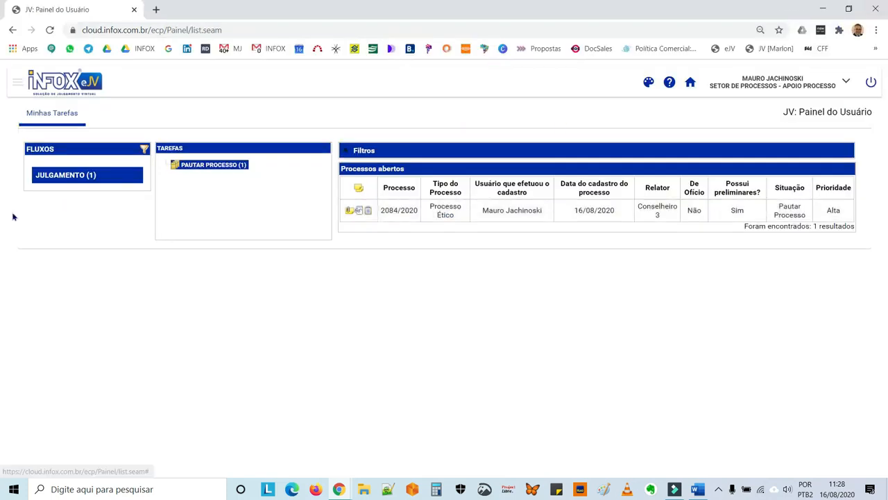
Open Relação de Julgamento and view the 15/09/2020 session's judgment list
left_click(16, 84)
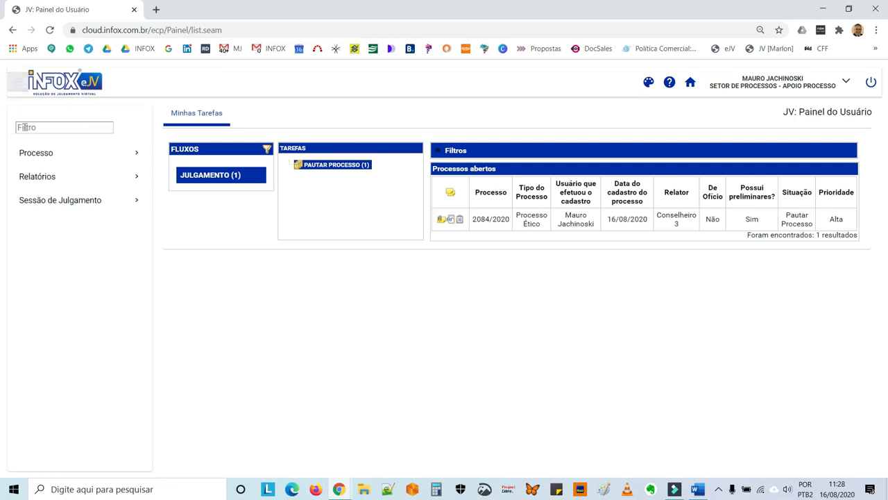
left_click(45, 201)
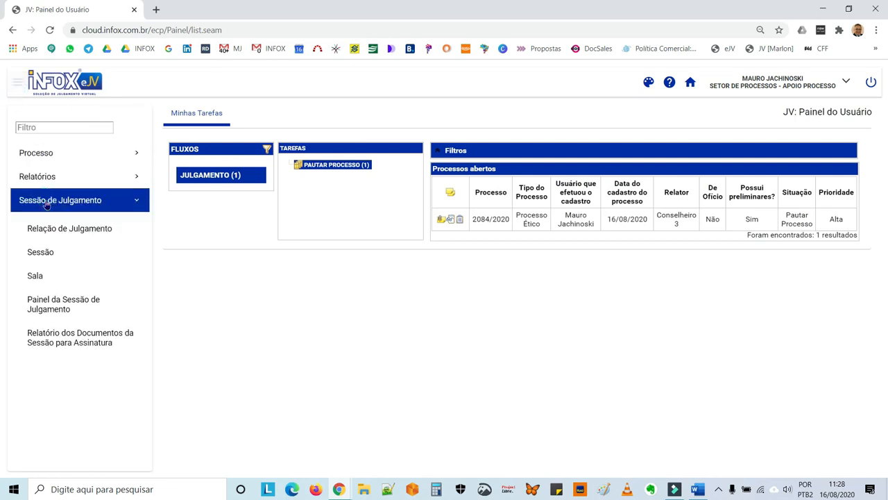
left_click(51, 229)
left_click(50, 229)
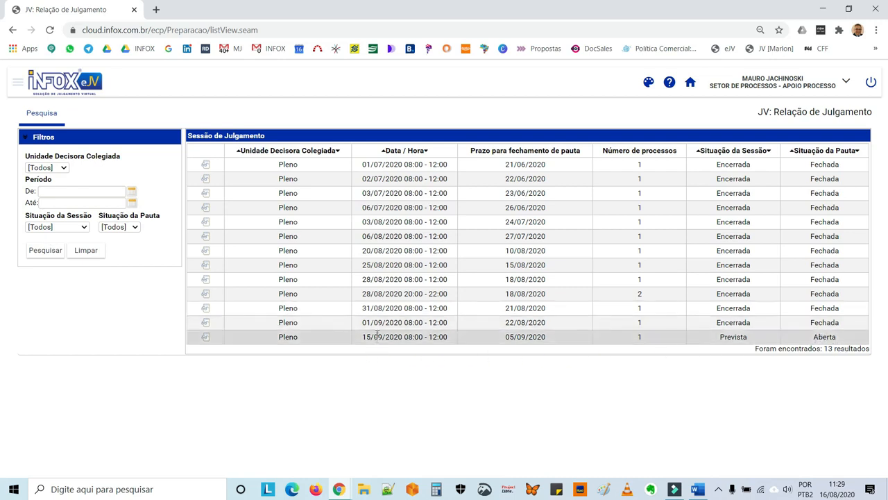
left_click(205, 338)
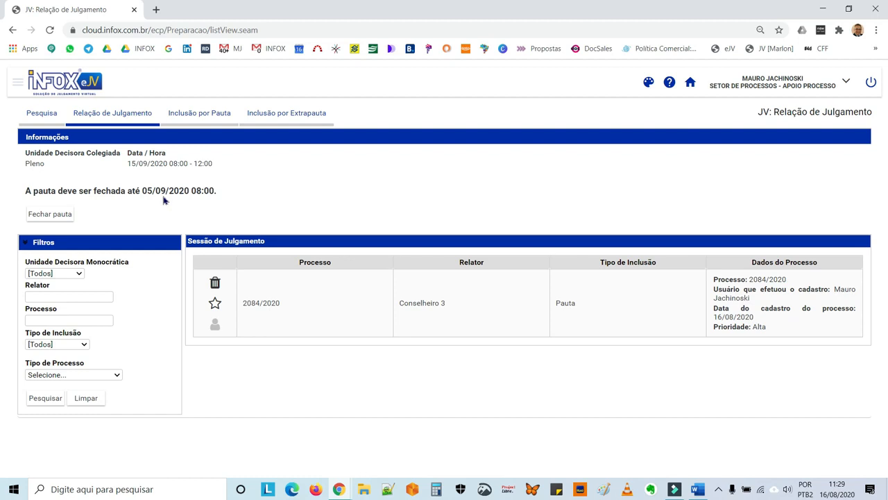
Use Fechar pauta, confirm it, and dismiss the 'Pauta fechada com sucesso' message
left_click(65, 213)
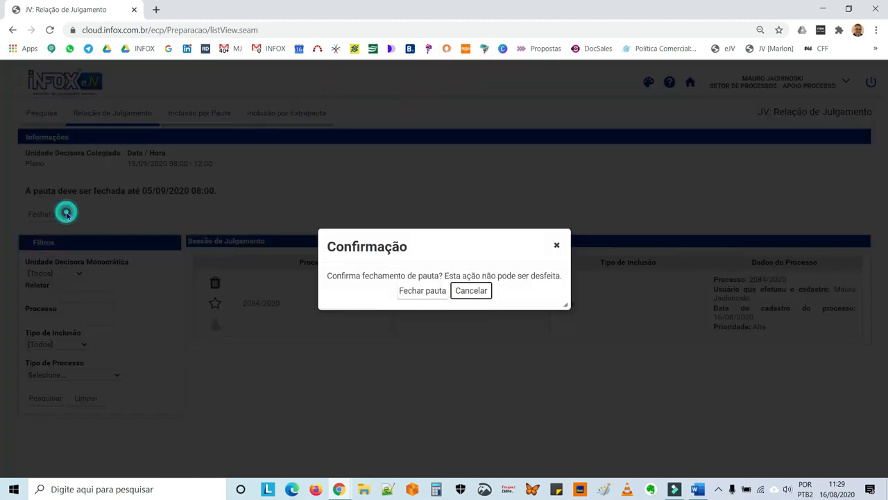
left_click(421, 292)
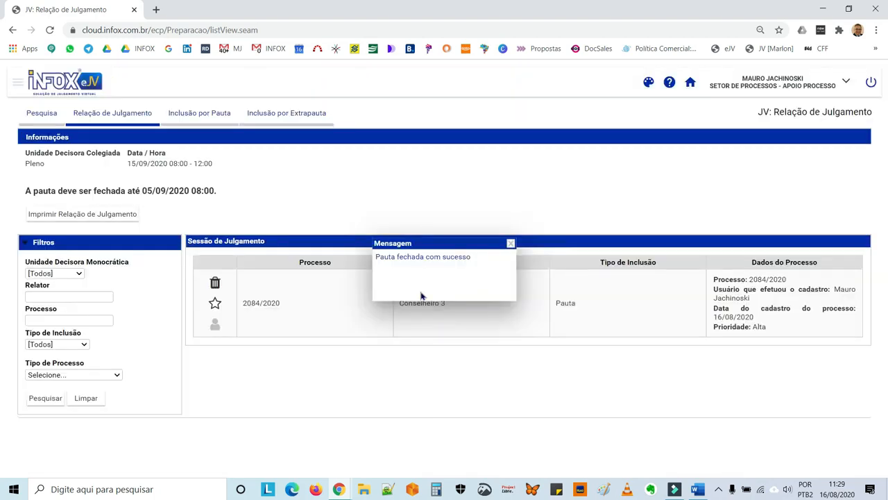
left_click(511, 244)
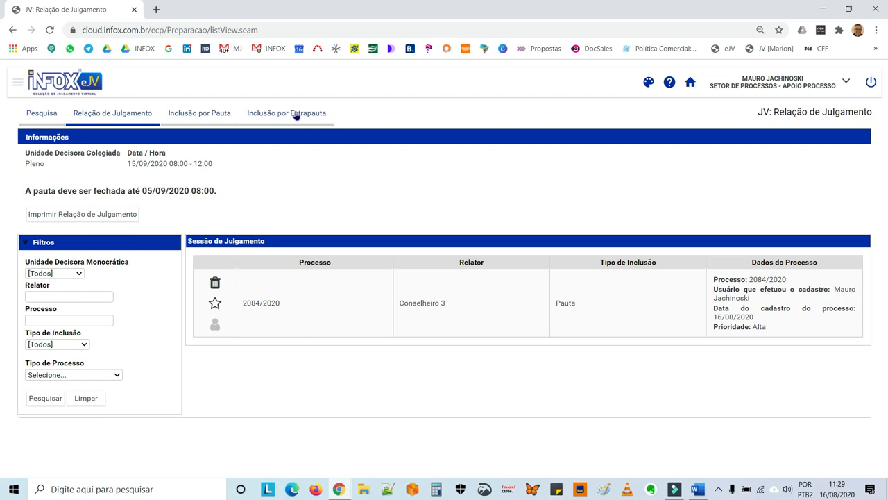
Filter the judgment list to Pauta cases, rapporteur Conselheiro 3, and the Julgamento flow
left_click(106, 216)
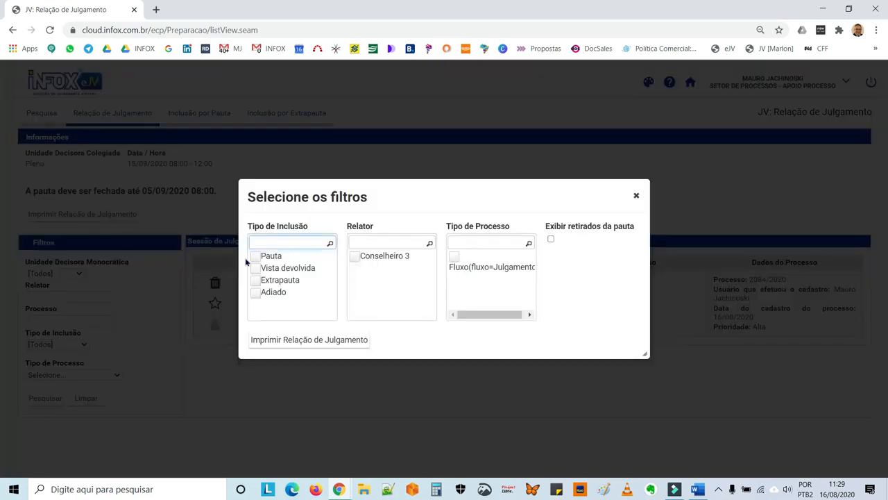
left_click(256, 258)
left_click(356, 259)
left_click(453, 259)
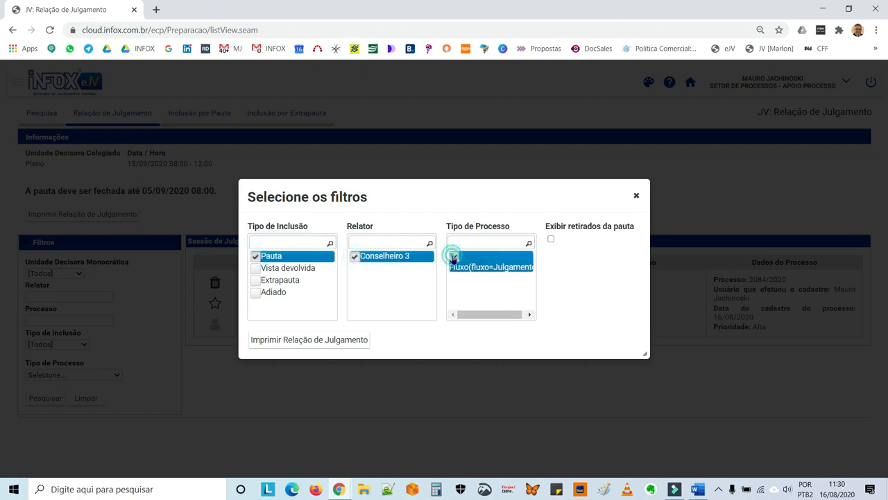
Print the 15/09/2020 Pleno agenda PDF listing 2084/2020, then close it and the filter prompt
left_click(311, 341)
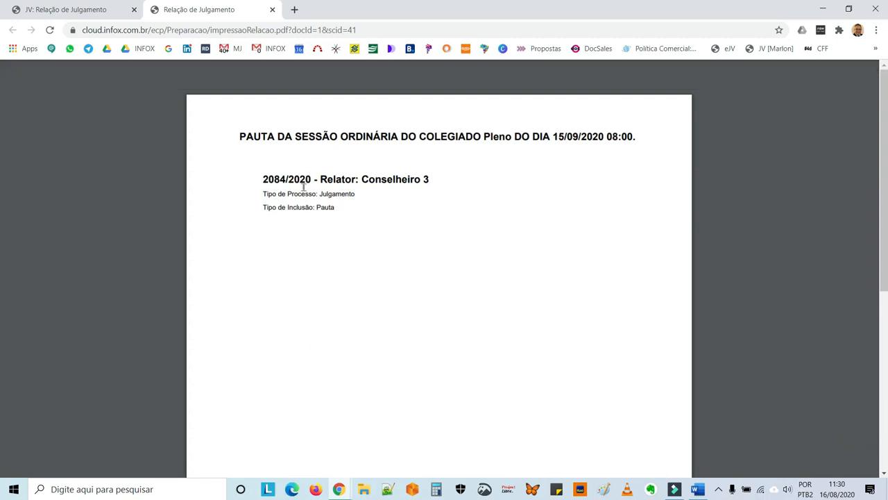
left_click(272, 10)
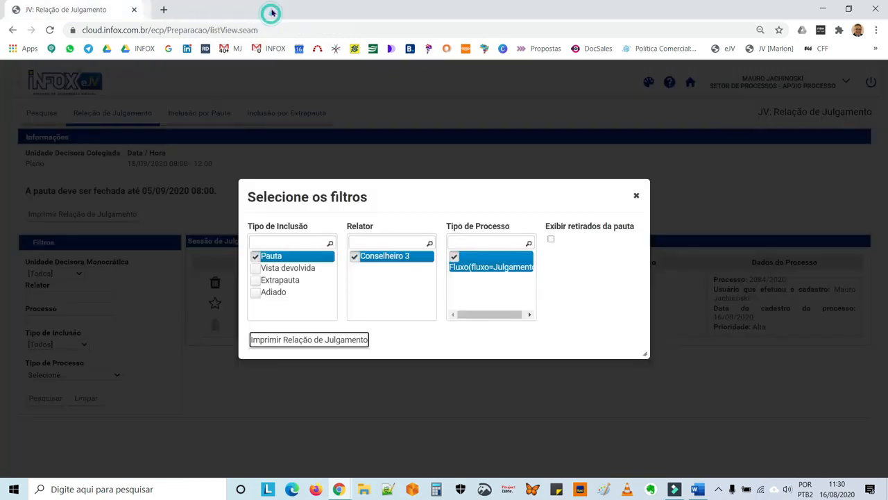
left_click(636, 197)
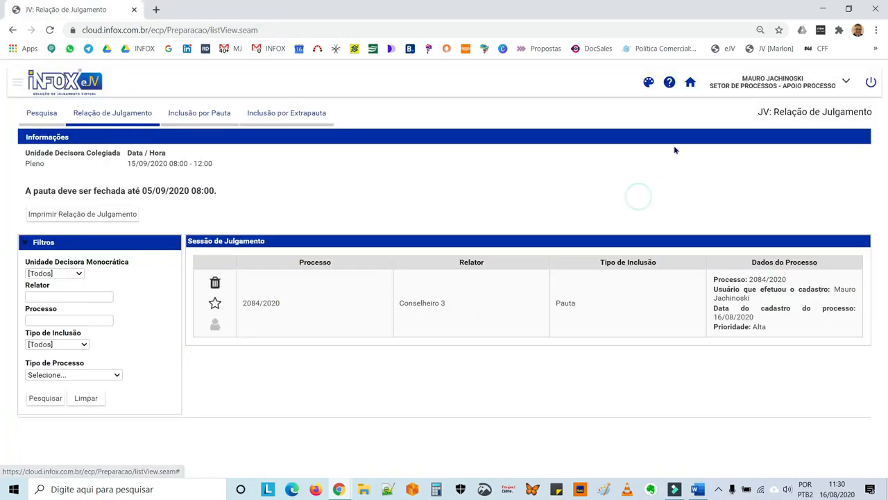
From Home, open the JULGAMENTO › PAUTAR PROCESSO task for 2084/2020 in a maximized window
left_click(691, 83)
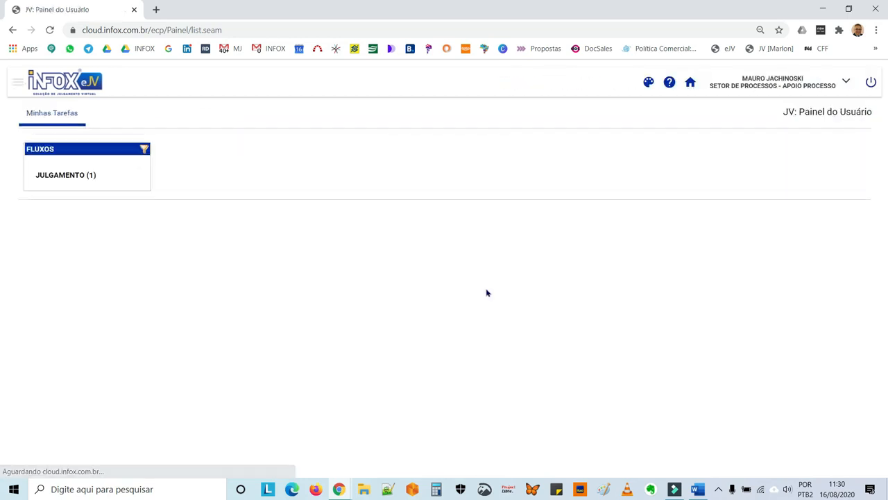
left_click(60, 177)
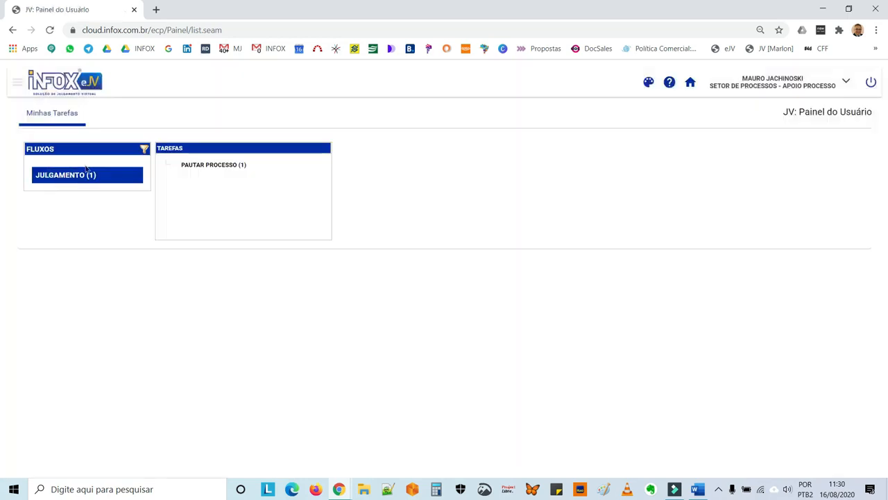
left_click(225, 170)
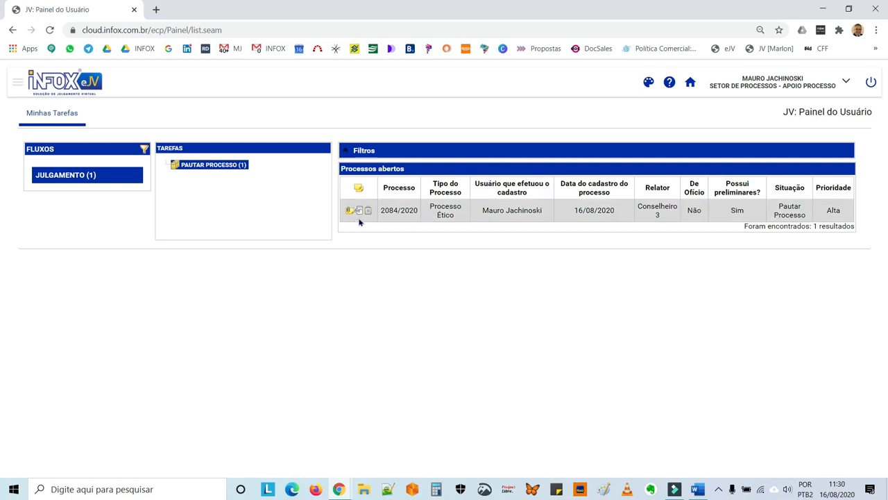
left_click(368, 213)
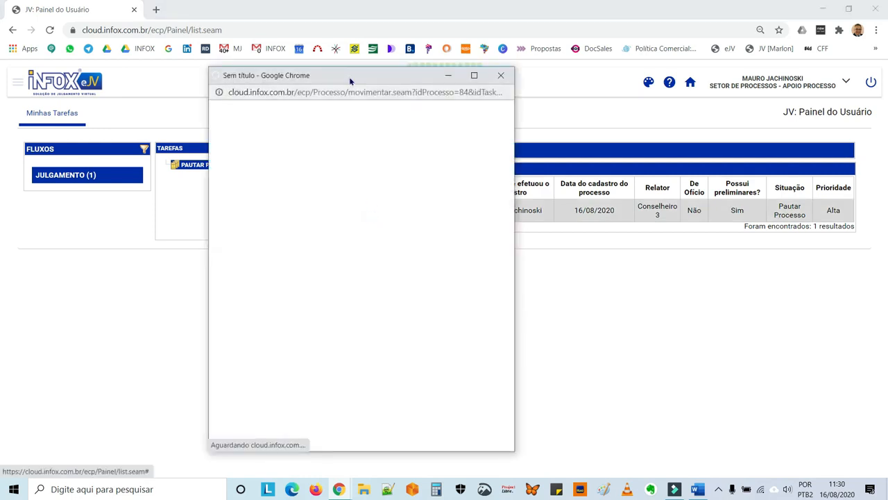
double_click(350, 77)
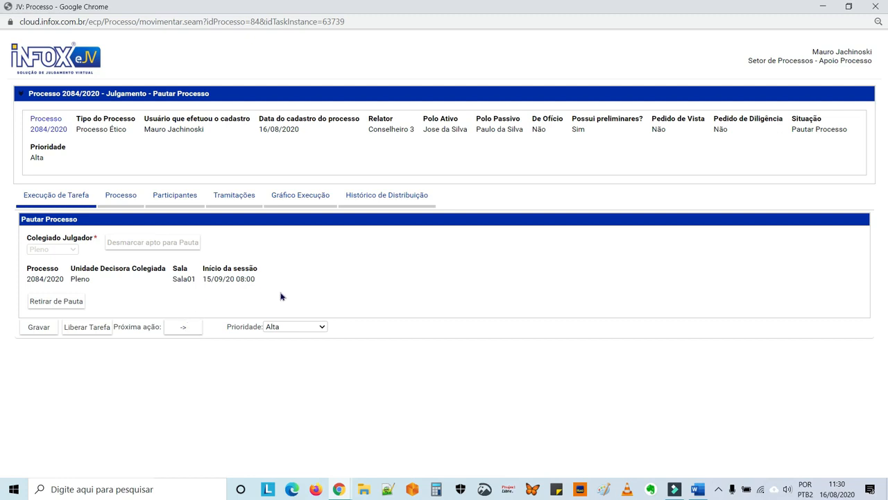
left_click(307, 197)
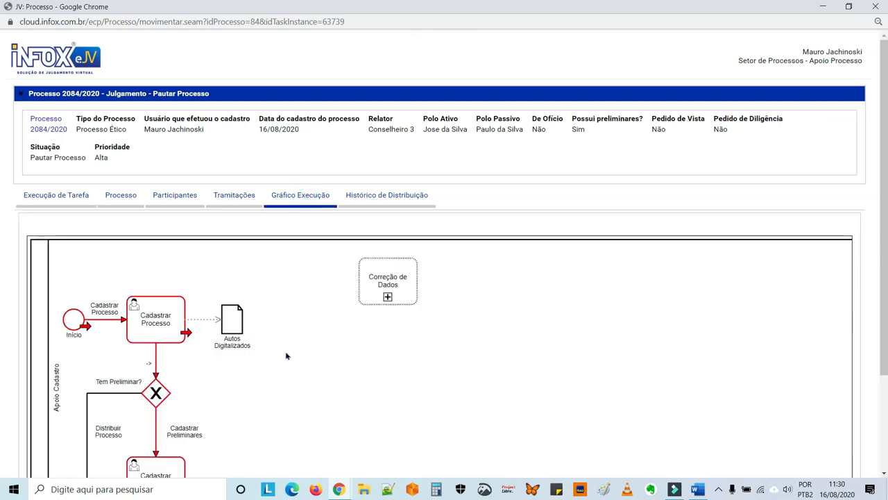
Pan the Gráfico Execução through the Pautar Processo and Aguardar Julgamento lanes, then return to the task form
left_click_drag(334, 413, 391, 313)
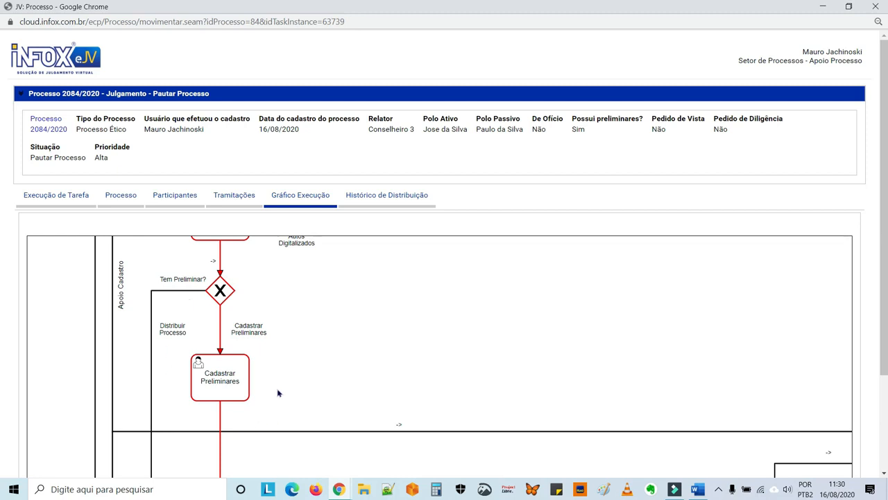
left_click_drag(343, 410, 347, 251)
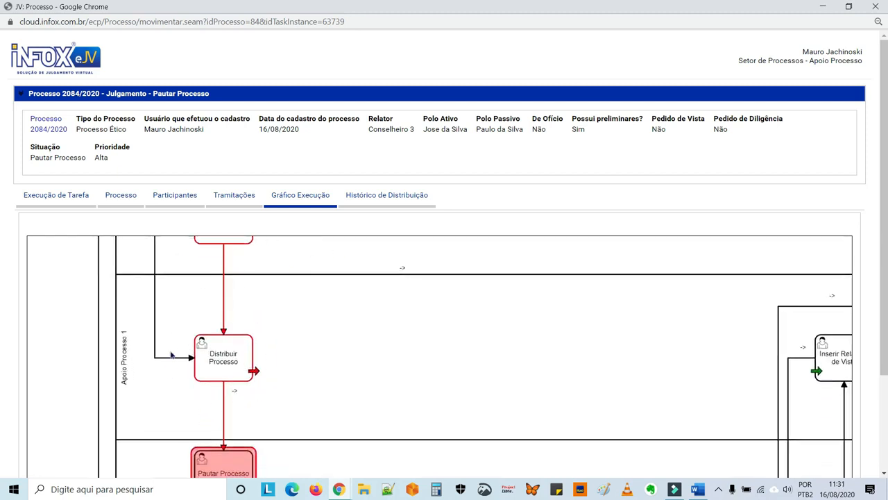
left_click_drag(334, 398, 290, 262)
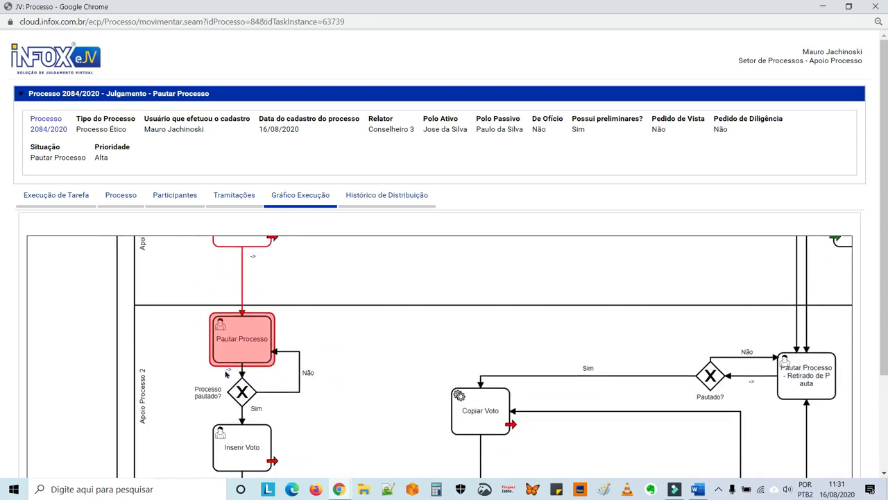
left_click_drag(343, 381, 348, 314)
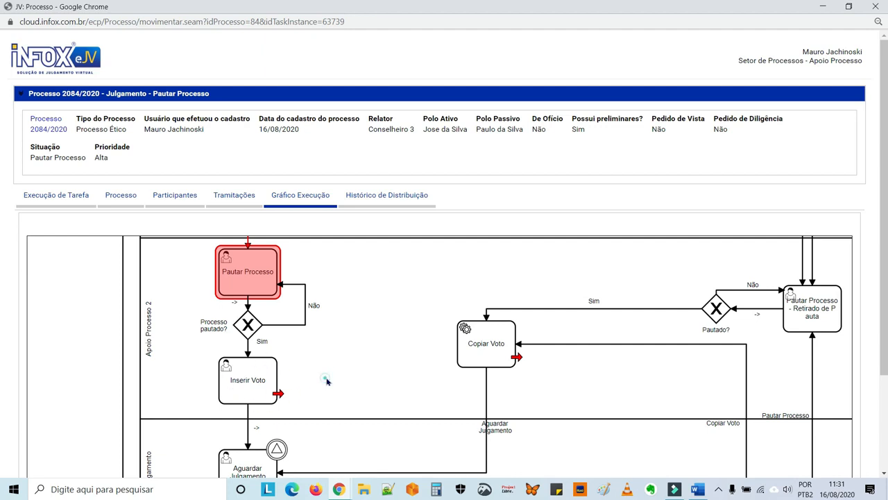
left_click_drag(326, 381, 318, 331)
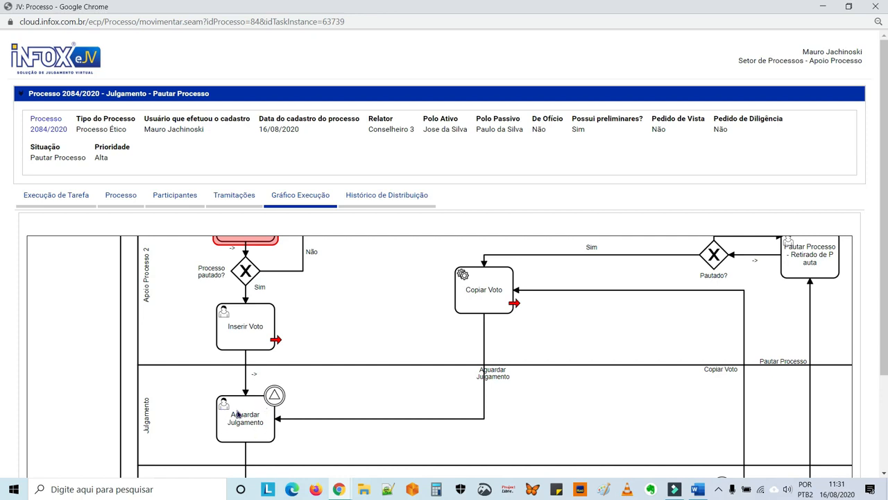
left_click_drag(313, 301, 306, 377)
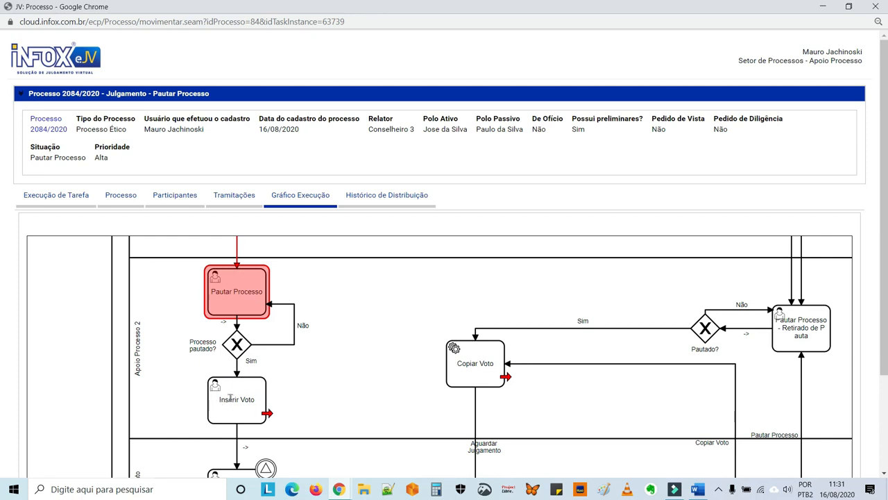
left_click(63, 198)
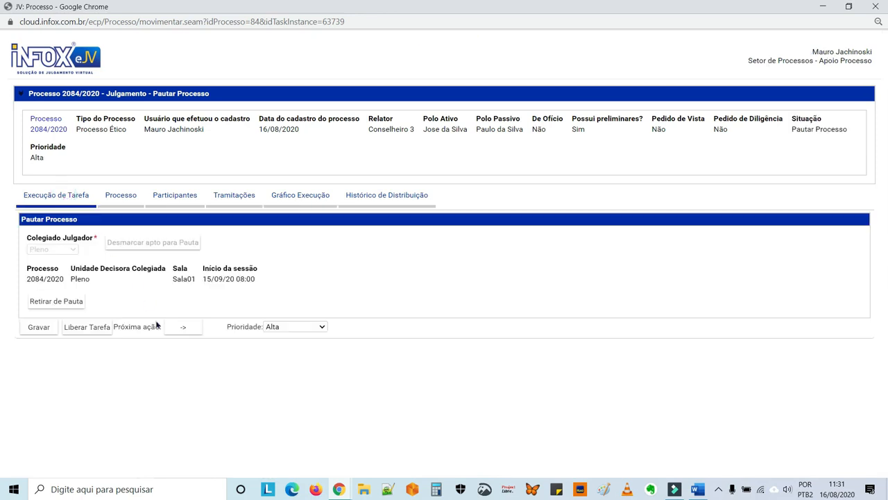
Advance 2084/2020 to Inserir Voto and place the caret after the vote's process-number line
left_click(179, 328)
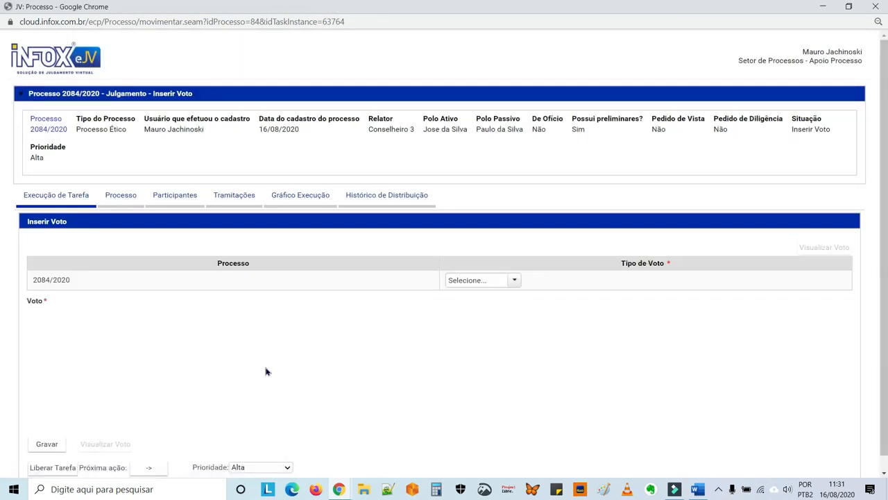
scroll(265, 371, "down", 3)
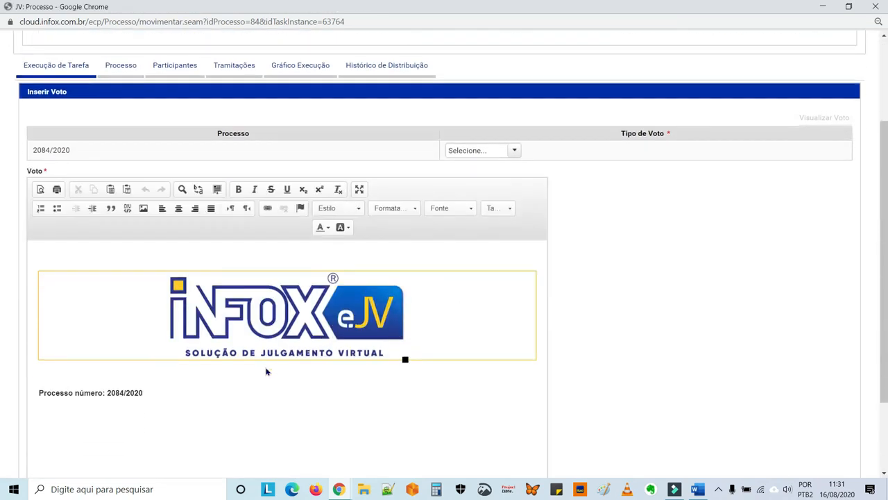
left_click(265, 367)
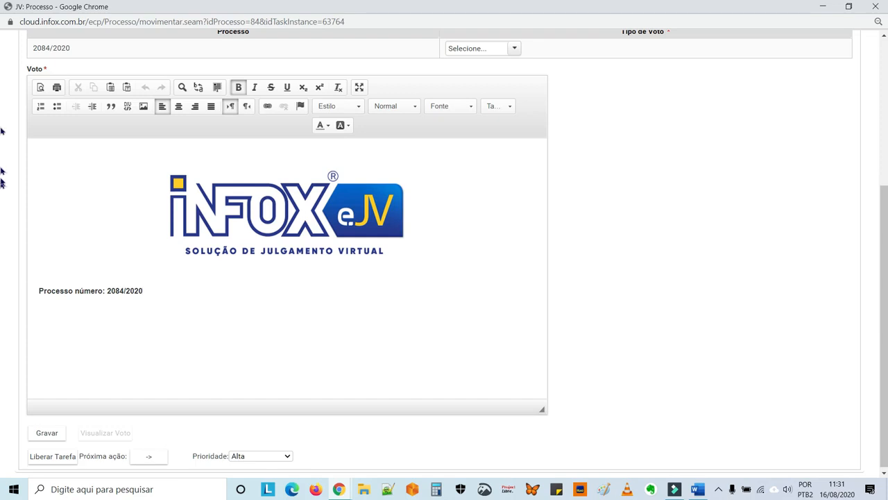
key("alt+Tab")
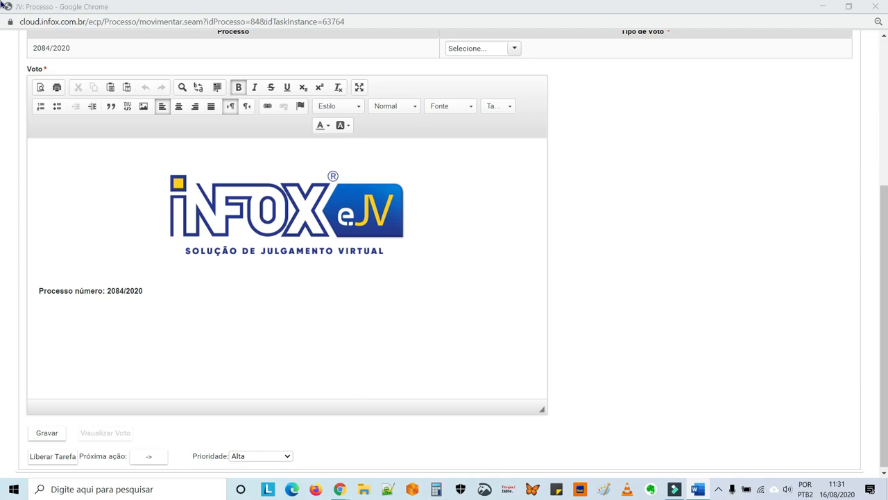
left_click(86, 315)
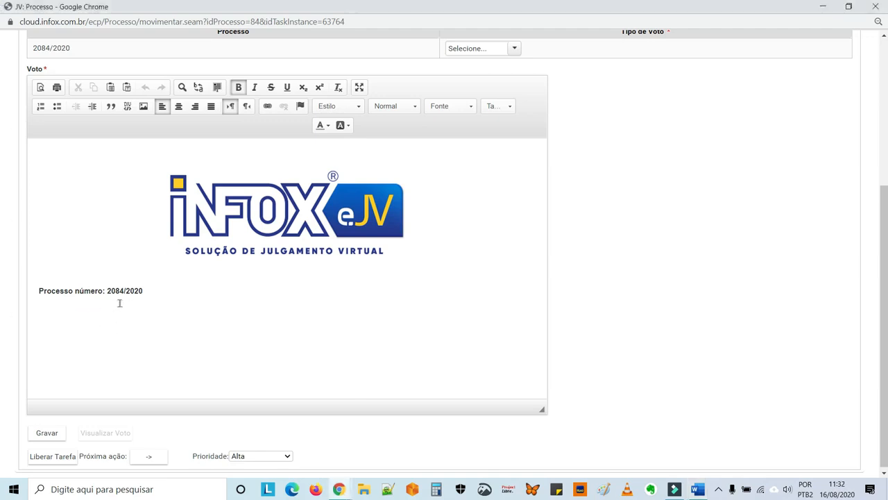
left_click(150, 289)
Paste a Lorem ipsum paragraph below the process number, justify it, and indent its first line
key("Return")
type("Lorem ipsum dolor sit amet, consectetur adipiscing elit. Aenean viverra velit eget lacus fringilla, in dictum leo convallis. Nam ullamcorper, metus venenatis ultricies scelerisque, ipsum nibh efficitur sapien, in vestibulum turpis dolor ac lorem. Quisque tempus massa at libero gravida p ellentesque. In porttitor sem at lectus pharetra, eget accumsan nulla porta. Aliquam volutpat ultricies sagittis. Suspendisse quis feugiat sem, vel tempor erat. Nam vitae neque lacus. Aenean lacinia diam lectus. Maecenas commodo ligula eu magna condimentum, sed volutpat lectus suscipit. Nulla facilisis imperdiet rhoncus.")
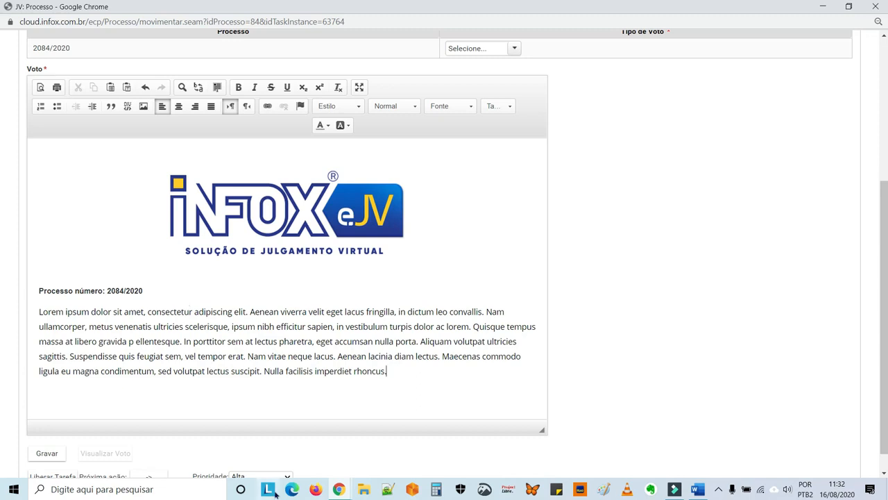
left_click_drag(398, 369, 32, 313)
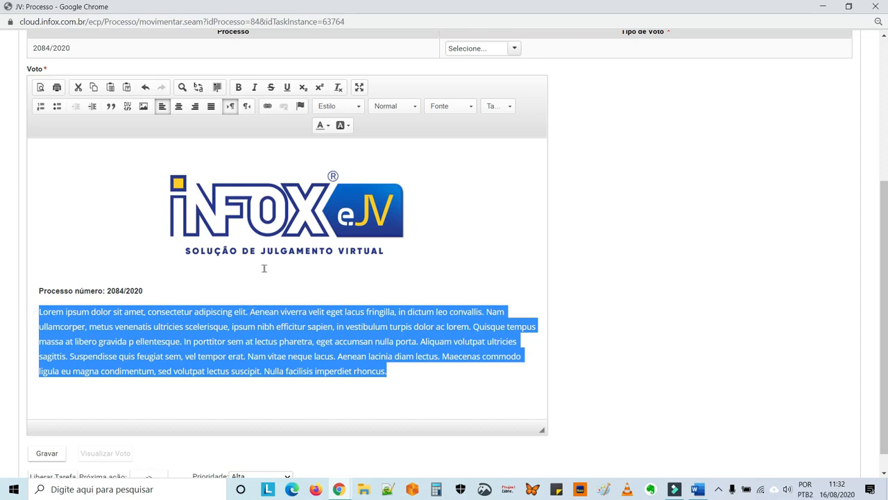
left_click(211, 107)
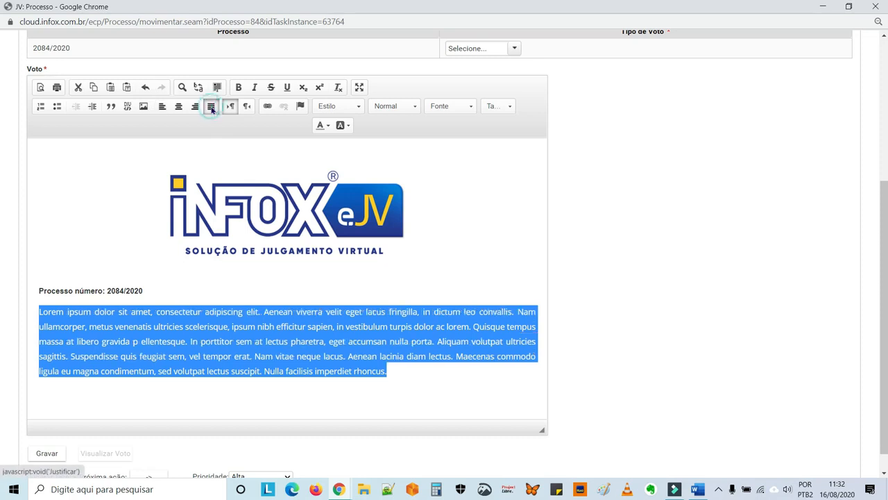
left_click(36, 312)
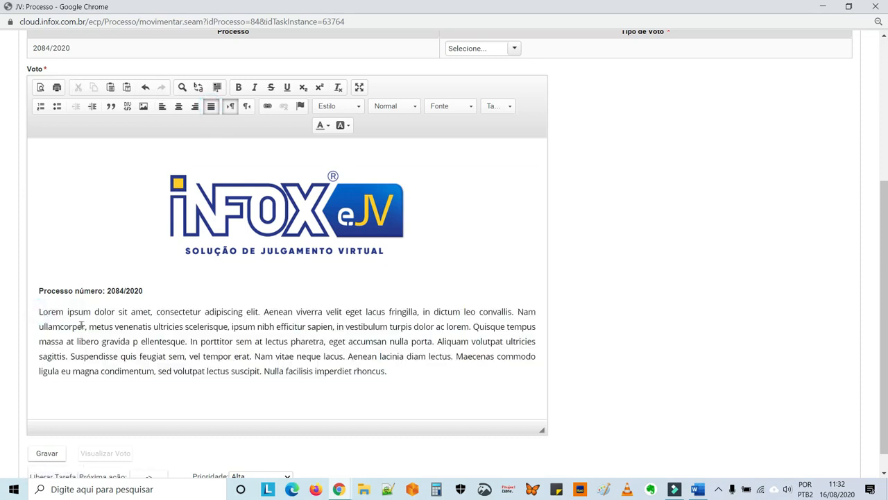
key("Tab")
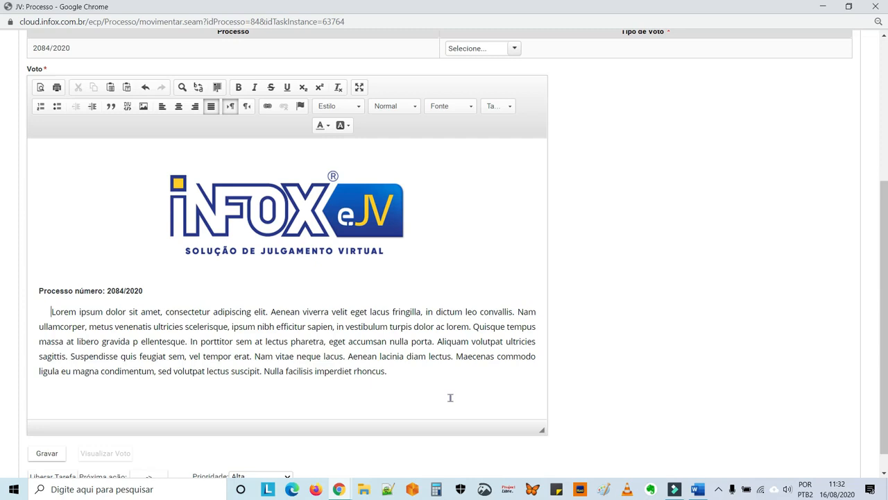
scroll(450, 397, "down", 1)
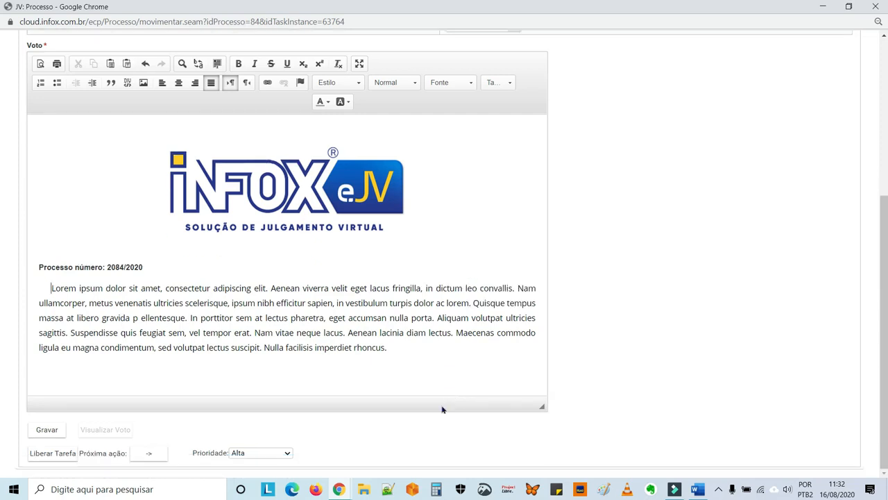
After the missing-vote-type warning, choose Absolvição in the Tipo de Voto dropdown
left_click(158, 456)
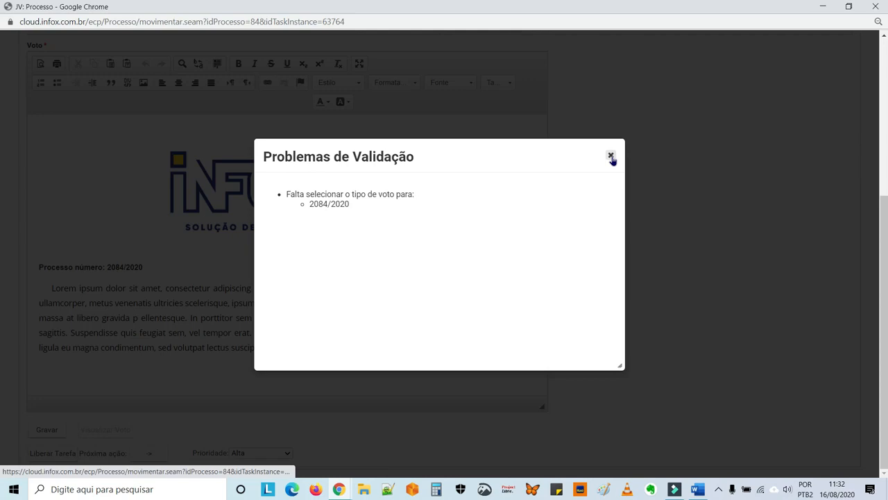
left_click(612, 157)
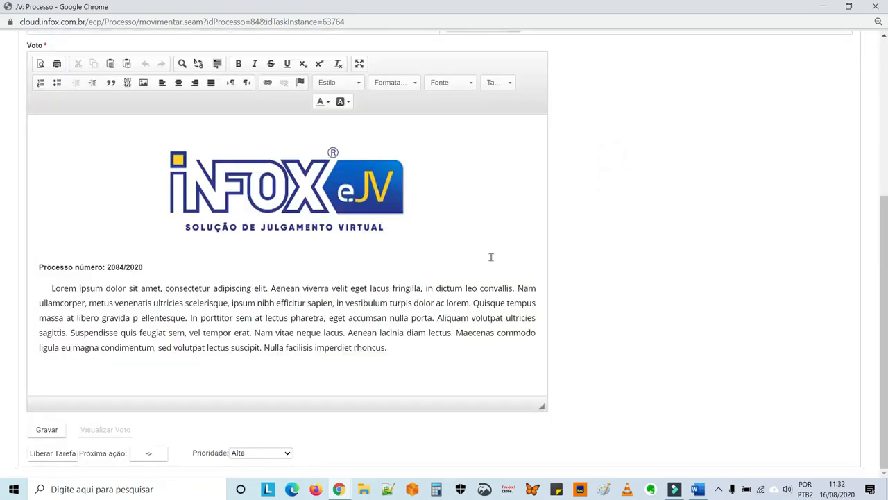
scroll(490, 257, "up", 3)
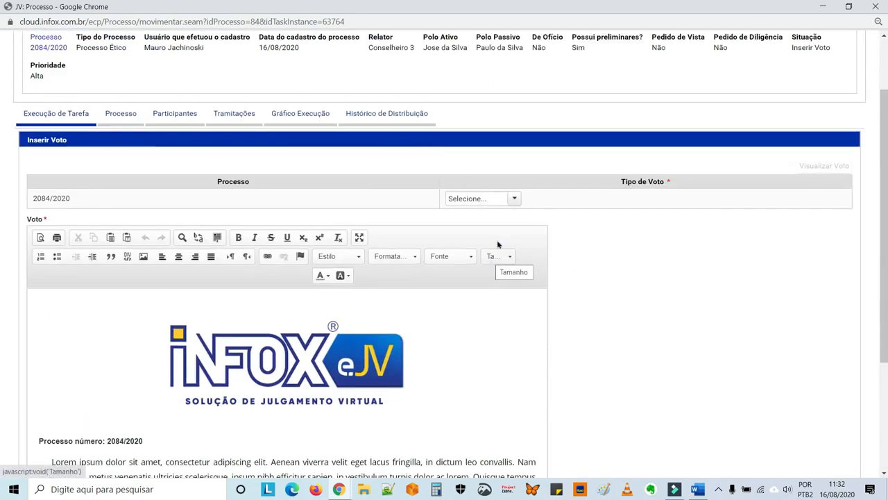
left_click(514, 200)
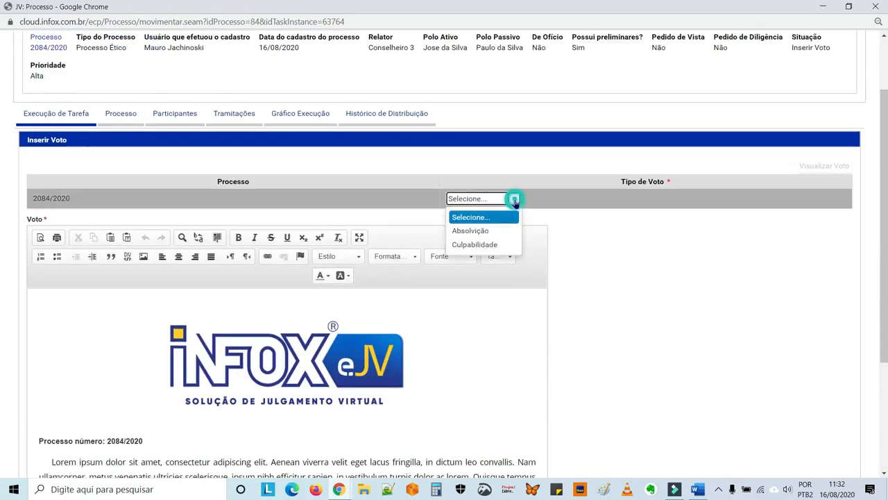
left_click(497, 237)
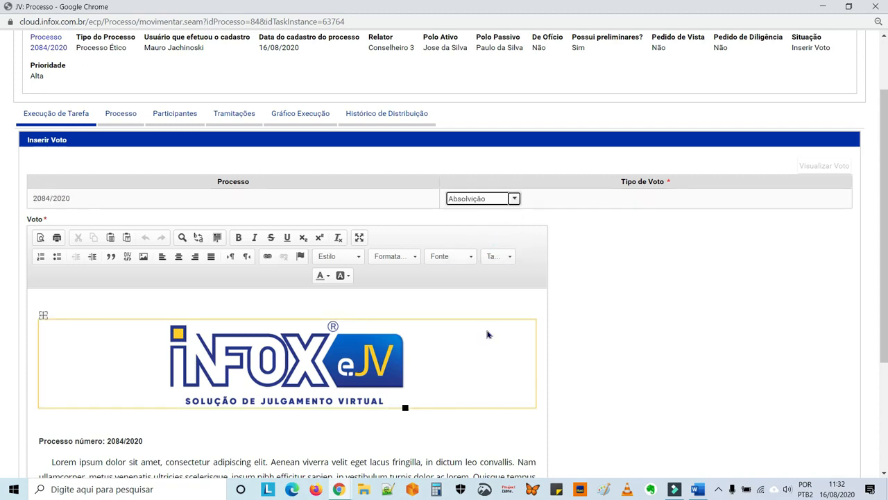
scroll(487, 334, "down", 3)
Release Conselheiro 3's vote so 2084/2020 advances to Aguardar Julgamento
left_click(151, 454)
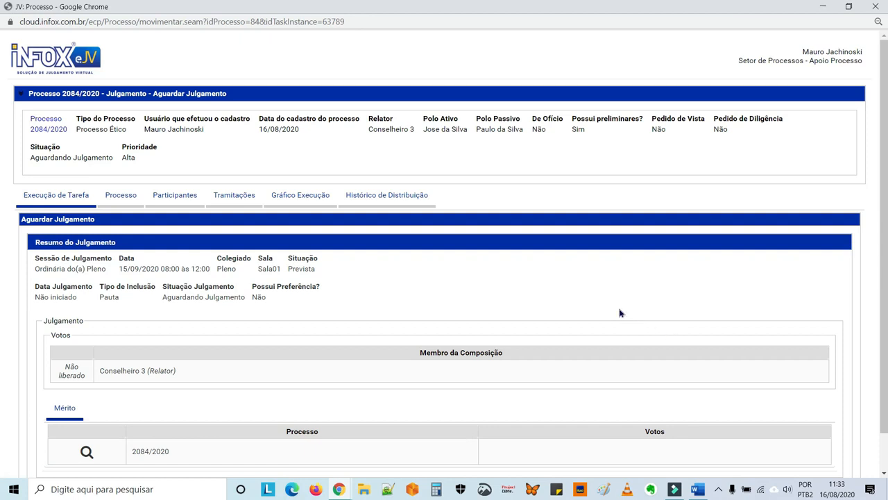
scroll(621, 313, "down", 1)
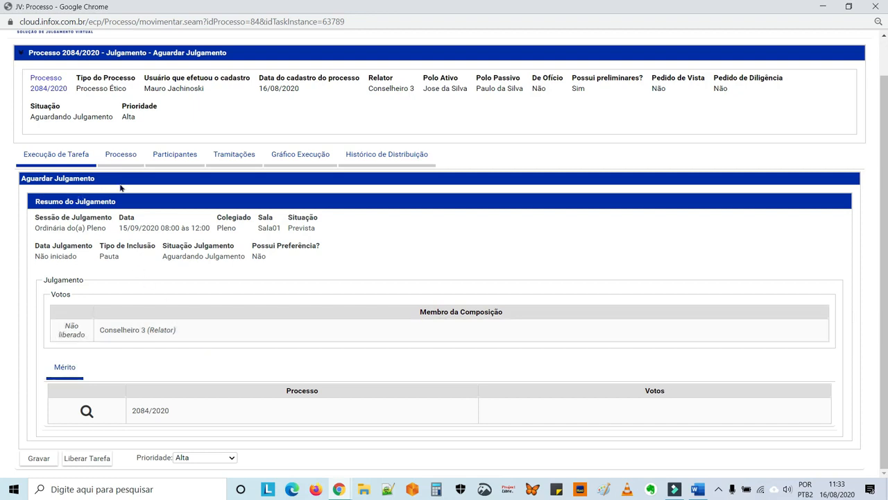
Pan the Gráfico Execução to the Inserir Voto, Aguardar Julgamento and Assinar Voto steps
left_click(292, 158)
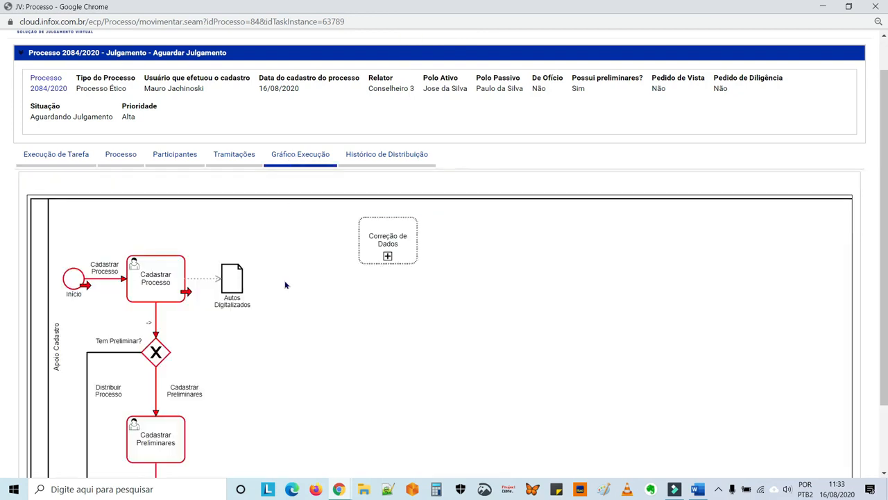
left_click_drag(304, 365, 325, 242)
left_click_drag(307, 414, 304, 269)
left_click_drag(293, 395, 299, 291)
left_click_drag(297, 324, 301, 269)
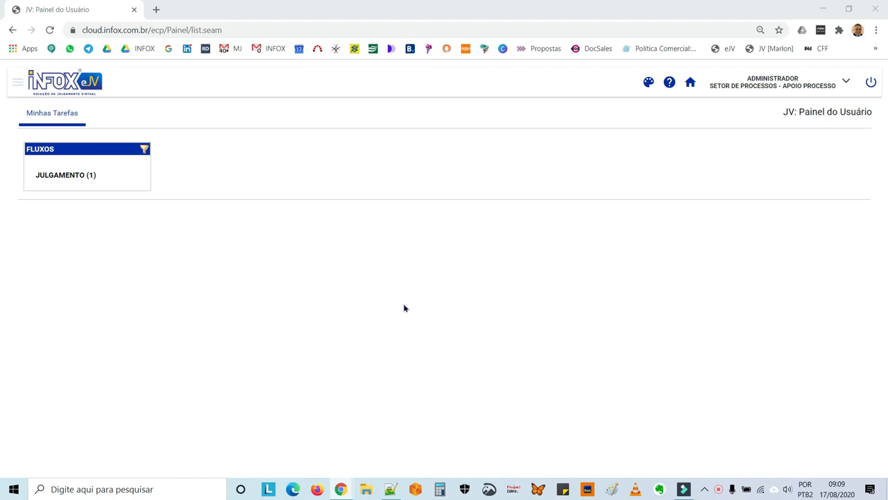
List JULGAMENTO › AGUARDAR JULGAMENTO cases, then open Painel da Sessão de Julgamento from the main menu
left_click(68, 182)
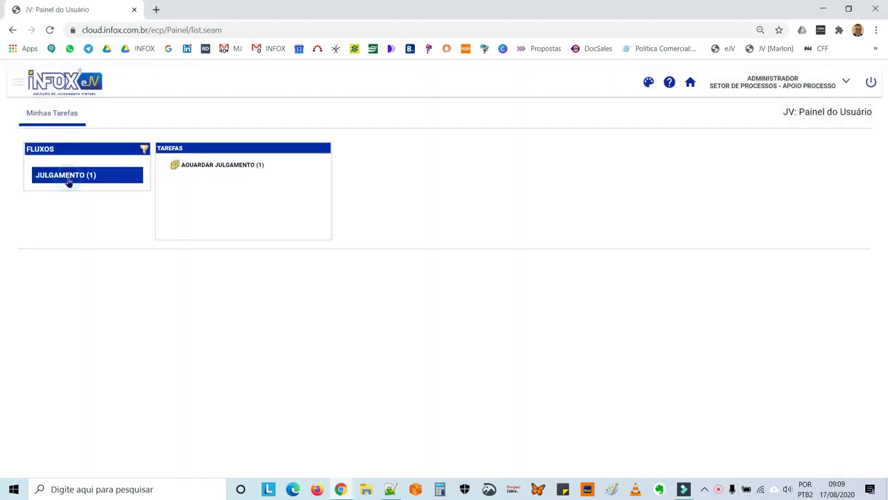
left_click(204, 165)
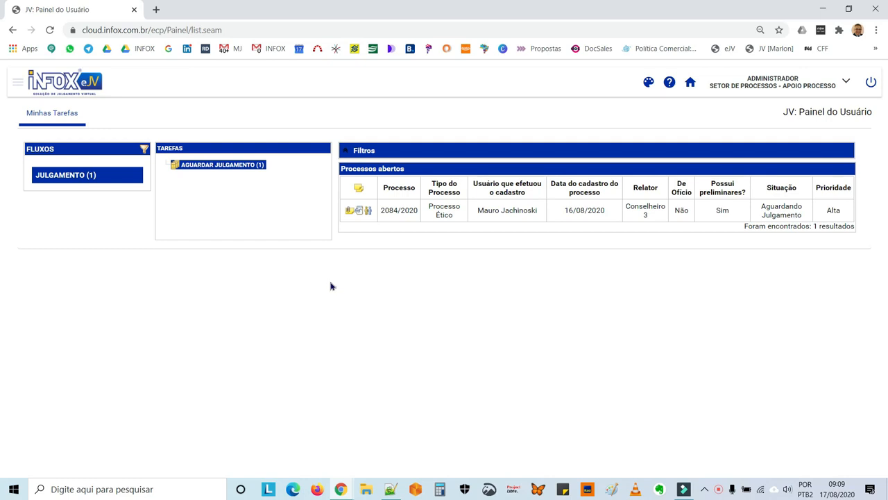
left_click(18, 83)
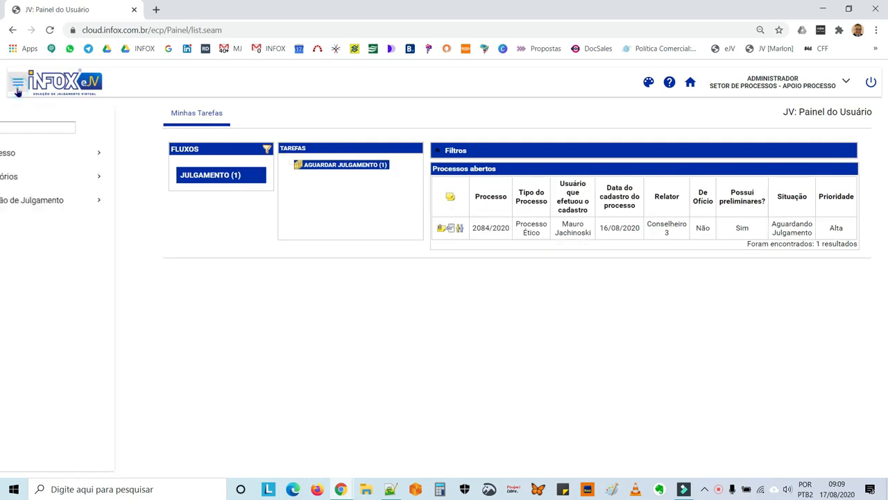
left_click(48, 208)
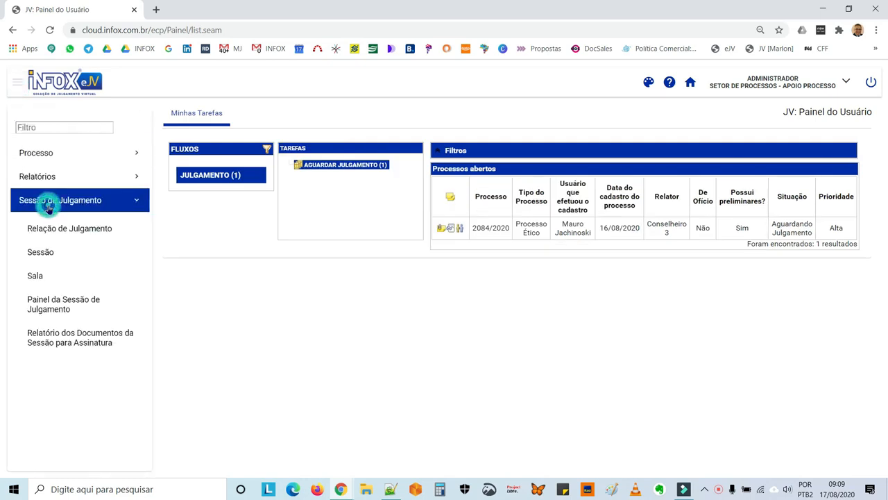
left_click(67, 314)
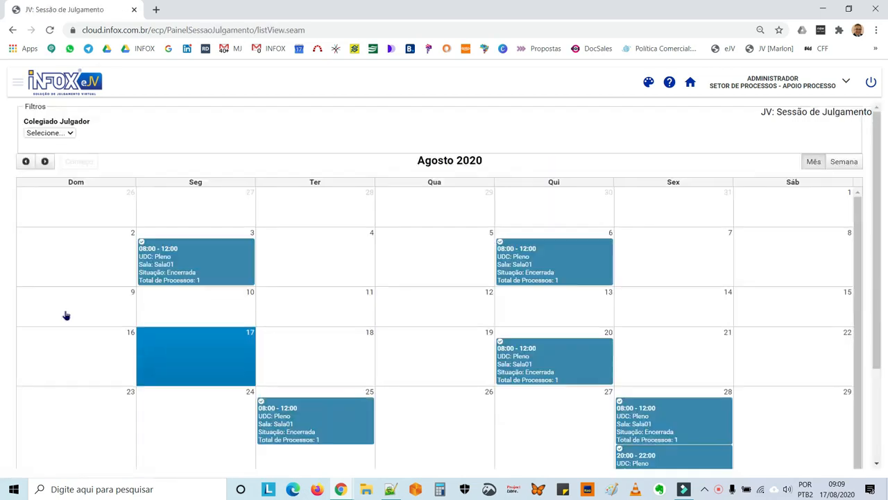
Move the calendar to Setembro 2020 and open the 15 September Pleno session
left_click(44, 161)
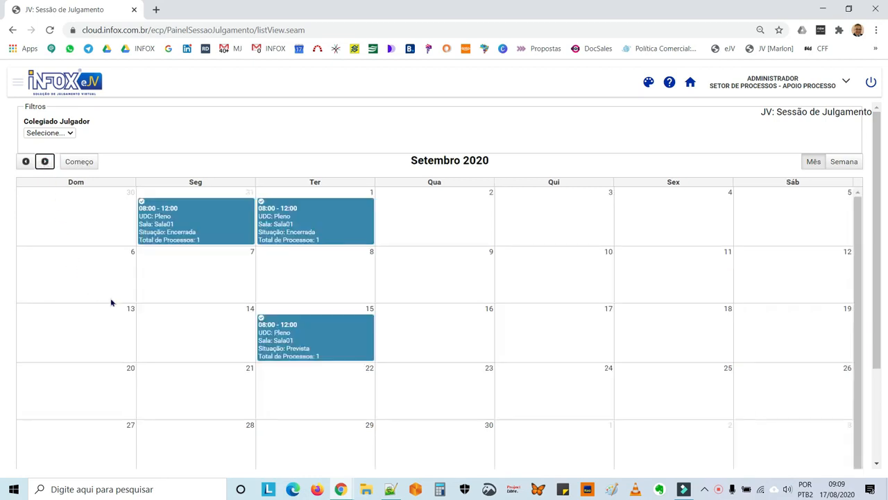
left_click(306, 343)
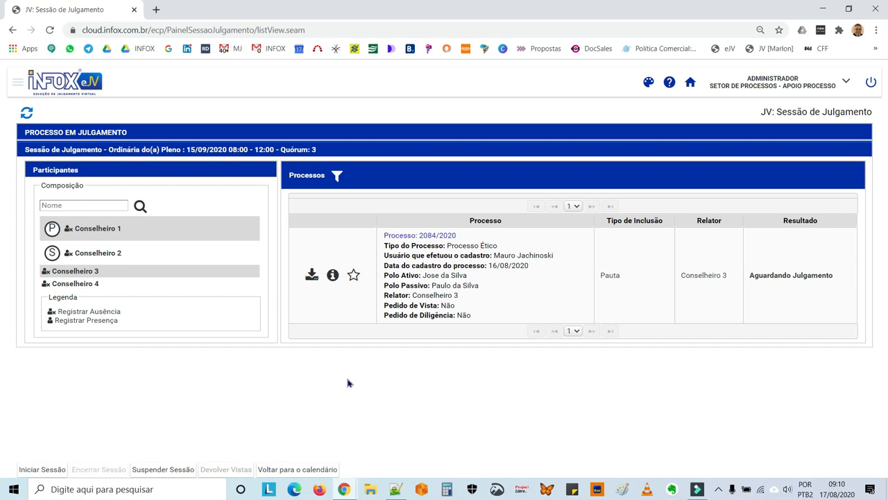
Start the session, answering Não to the absence question, and put case 2084/2020 into judgment
left_click(45, 470)
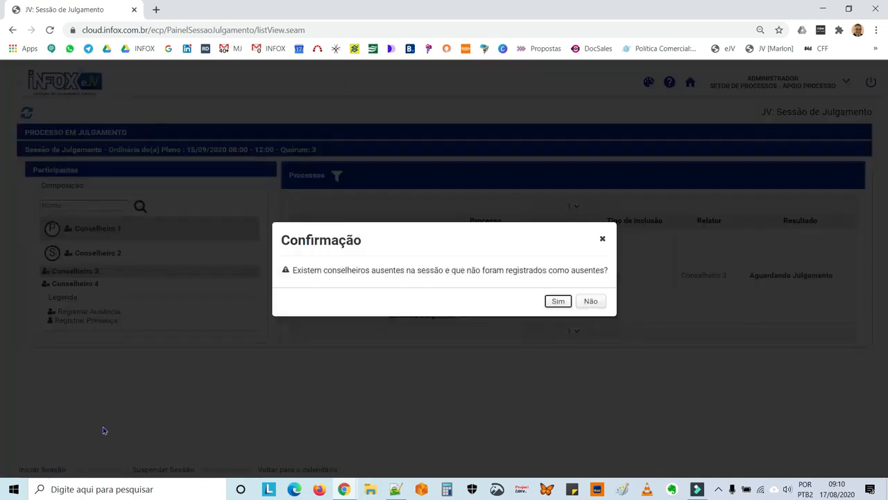
left_click(601, 303)
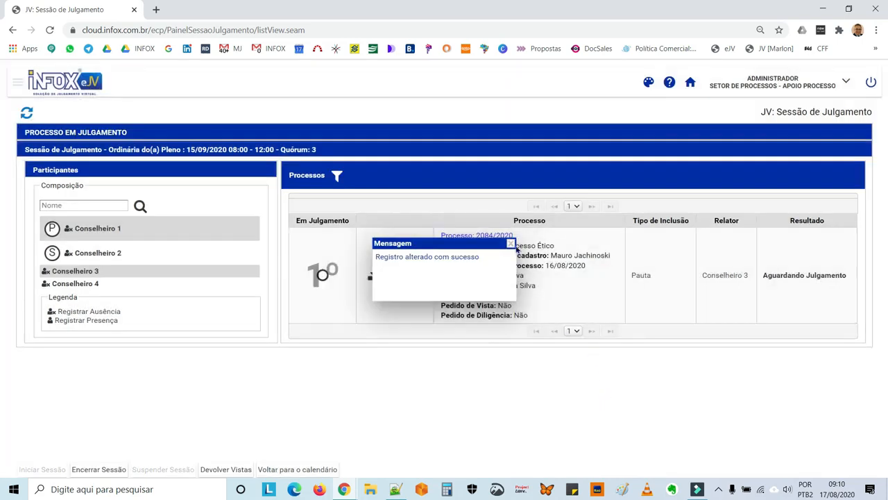
left_click(511, 243)
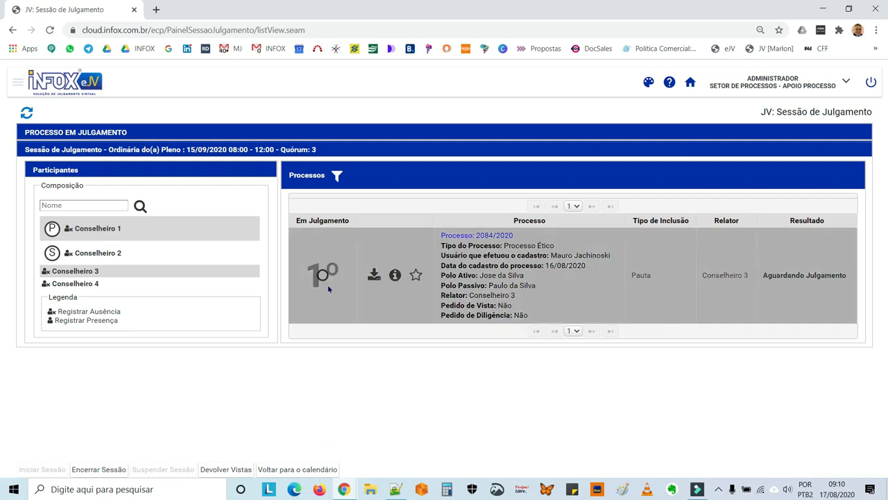
left_click(323, 275)
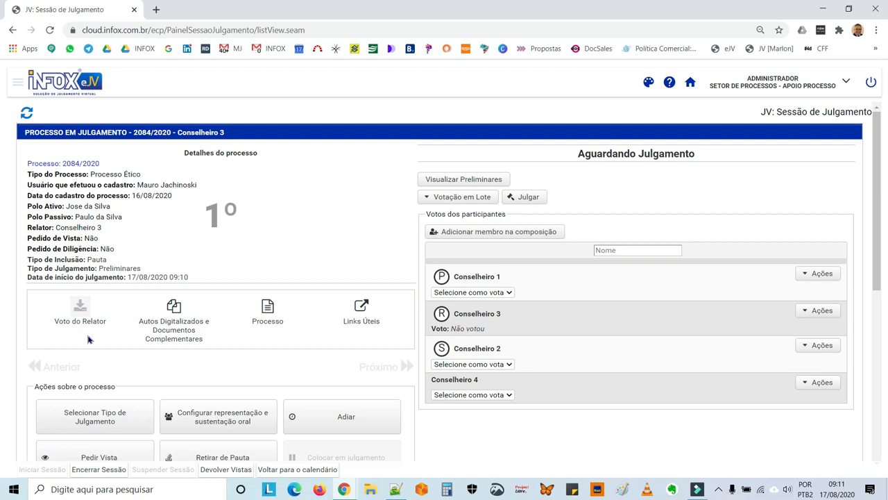
scroll(89, 339, "down", 2)
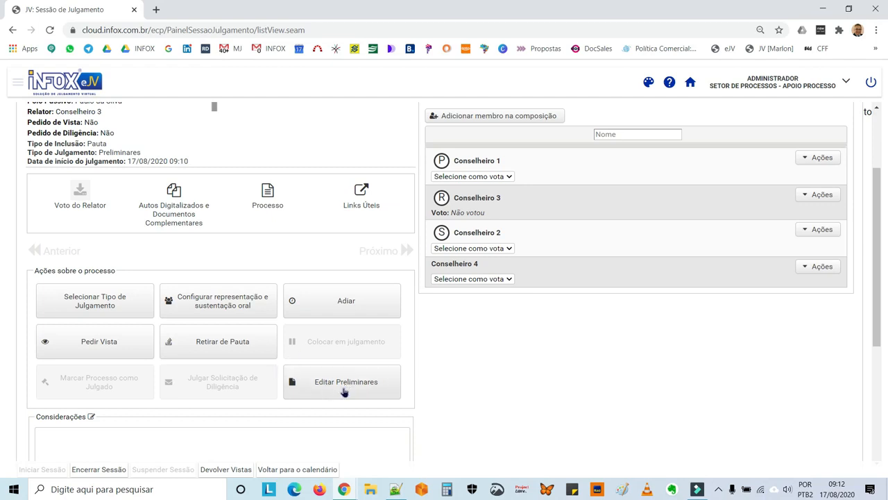
scroll(344, 392, "up", 2)
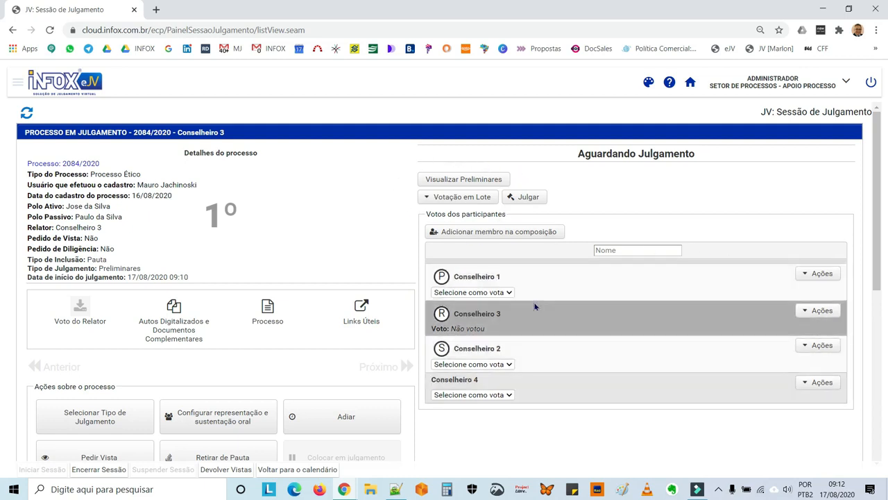
scroll(535, 306, "down", 2)
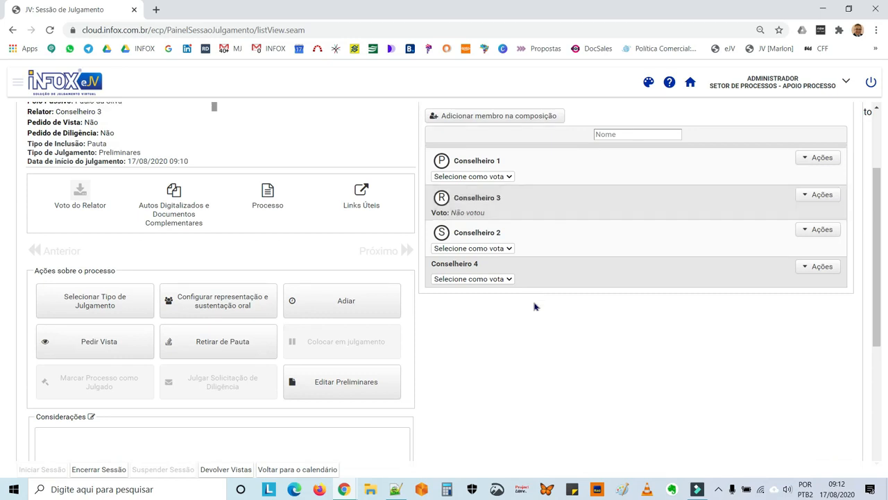
left_click(809, 269)
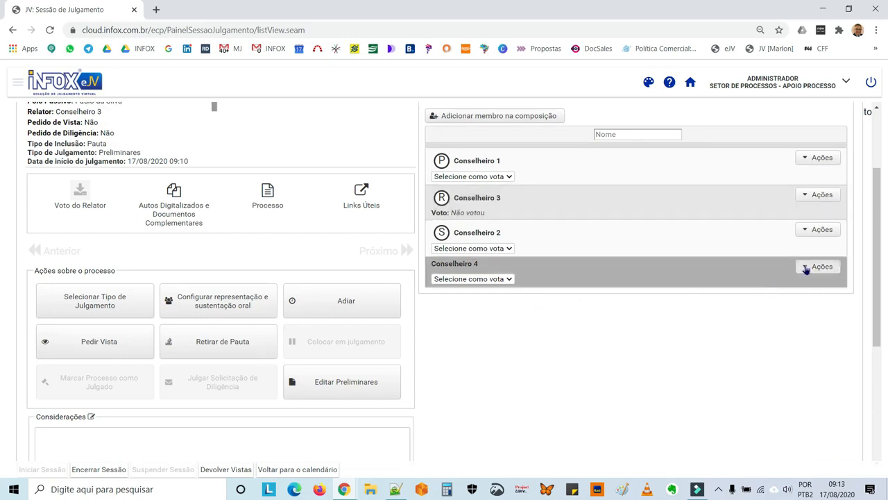
left_click(802, 230)
left_click(803, 196)
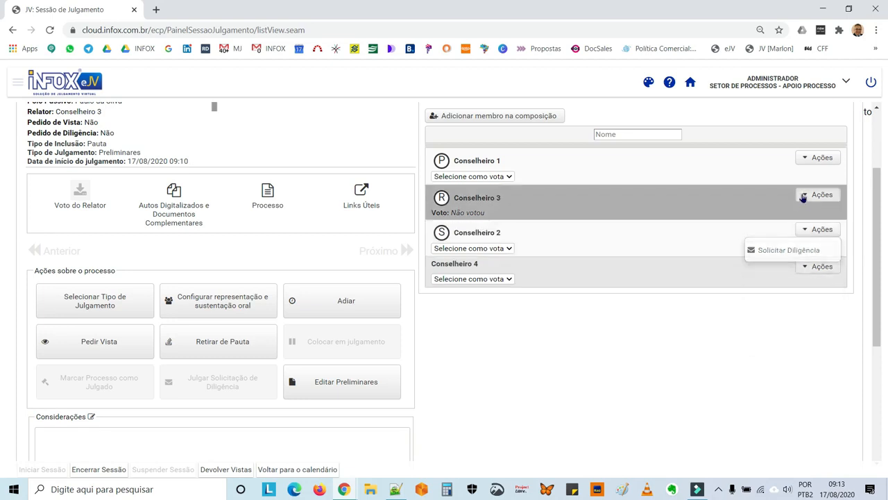
left_click(689, 358)
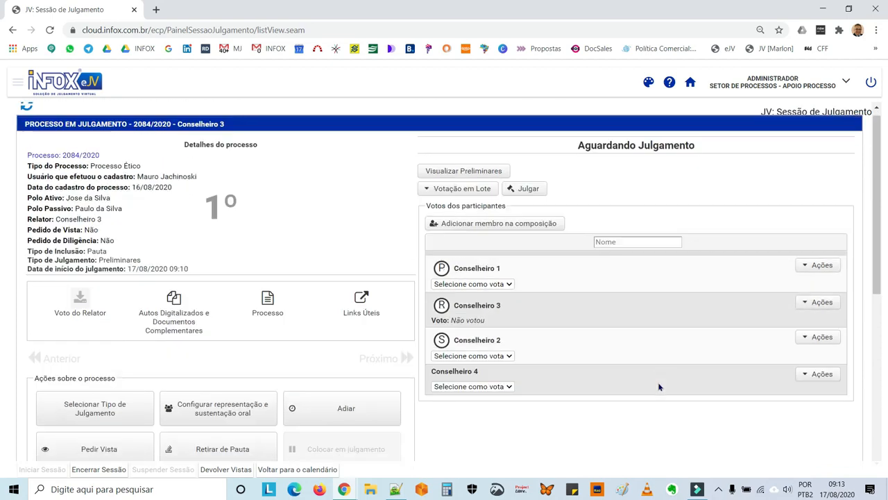
scroll(659, 386, "up", 2)
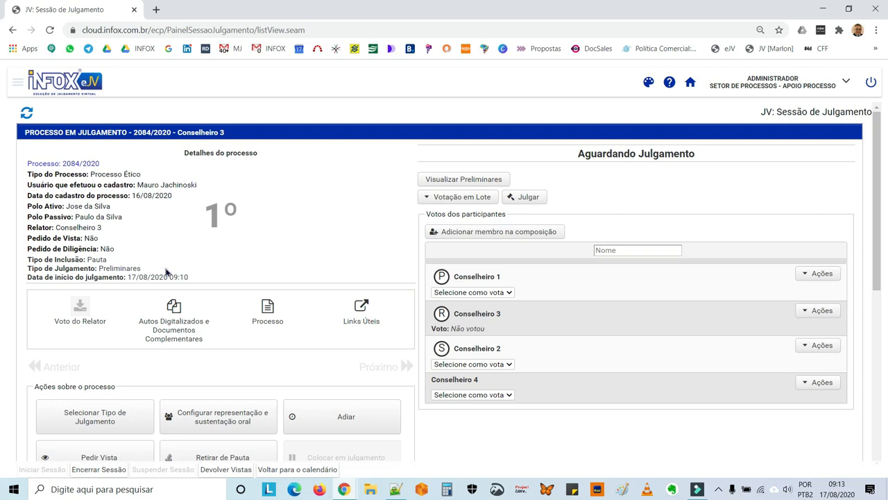
left_click(476, 181)
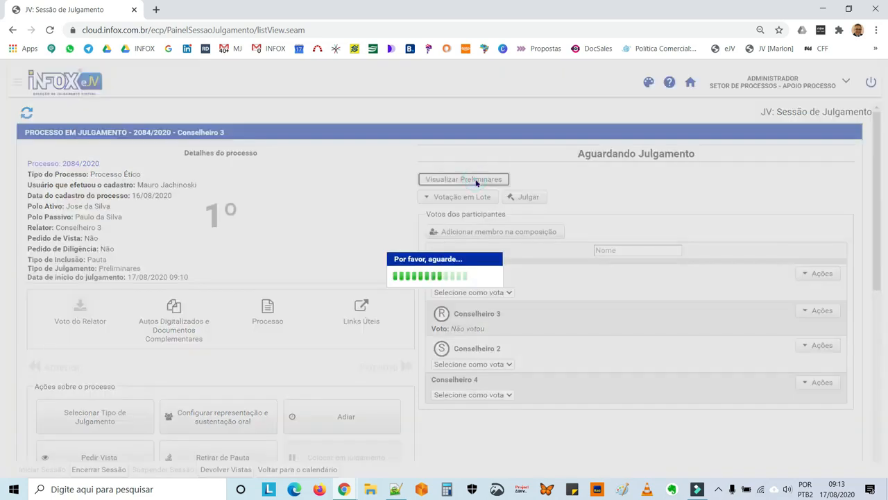
double_click(455, 68)
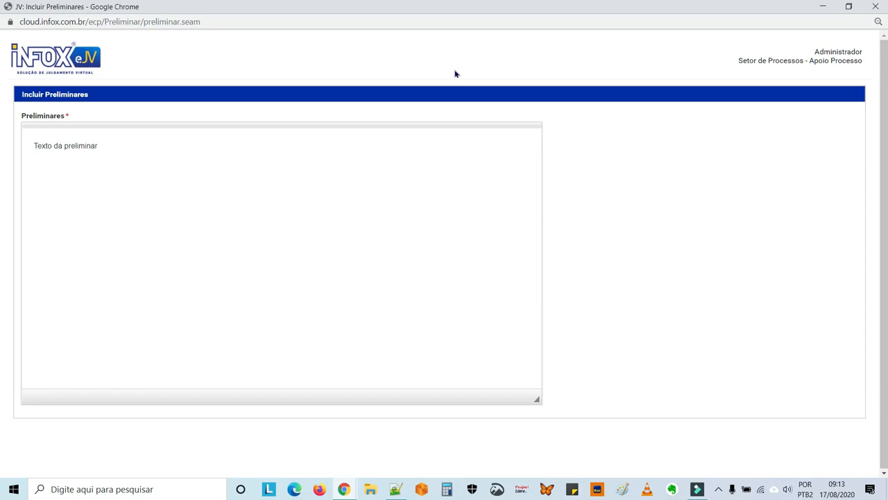
left_click(878, 7)
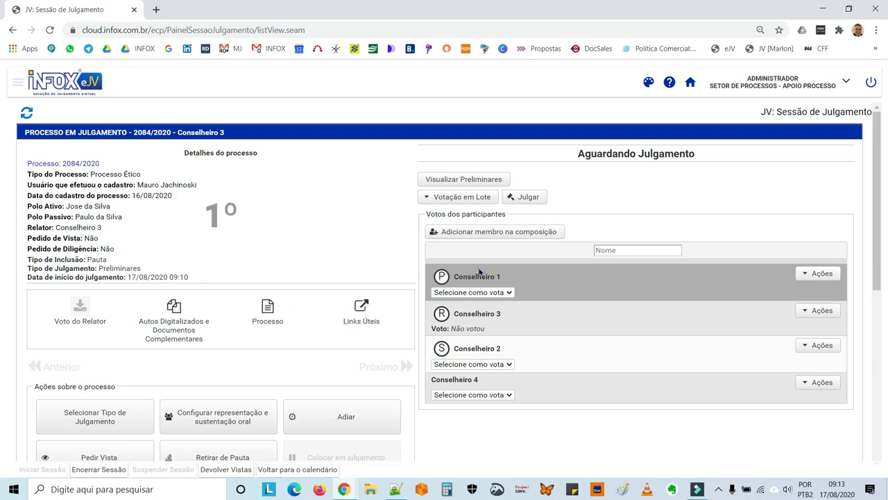
Cast a batch Rejeição vote on the preliminaries and confirm the Julgar judgment
left_click(476, 200)
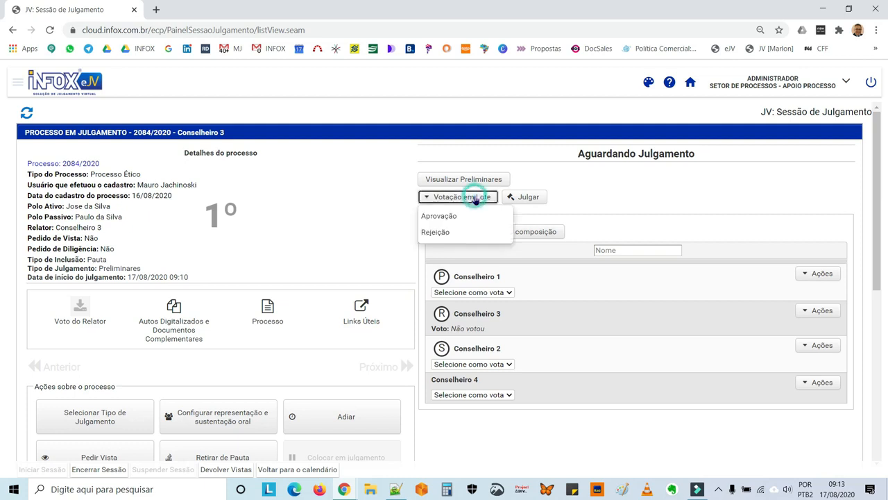
left_click(438, 235)
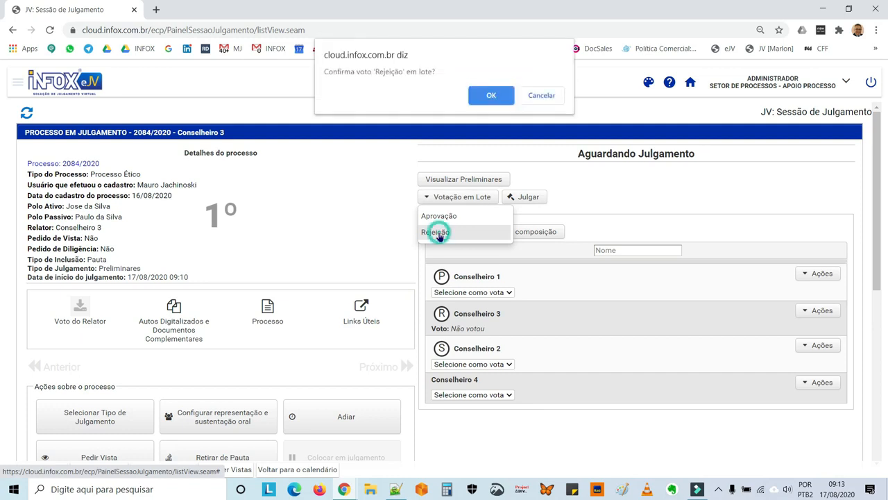
left_click(502, 96)
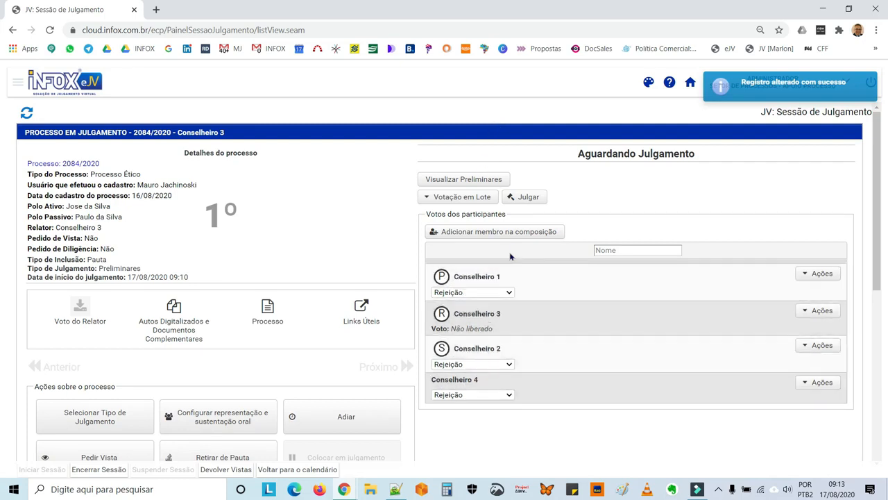
left_click(526, 199)
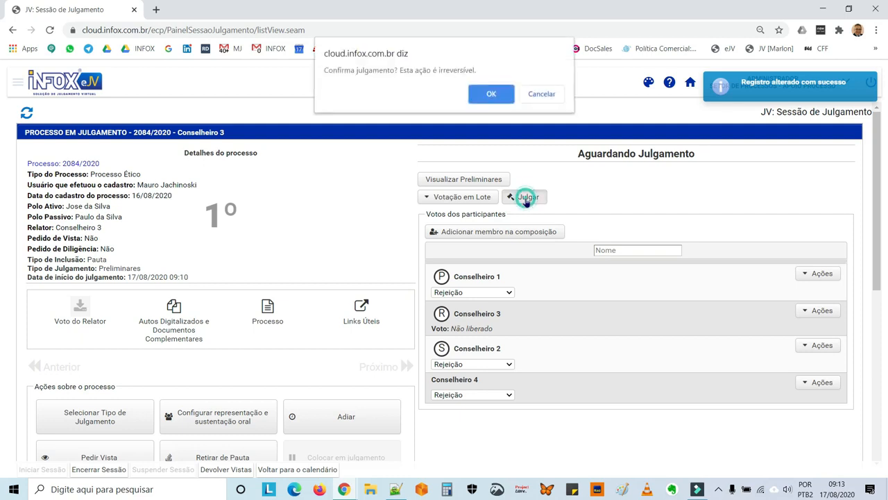
left_click(491, 97)
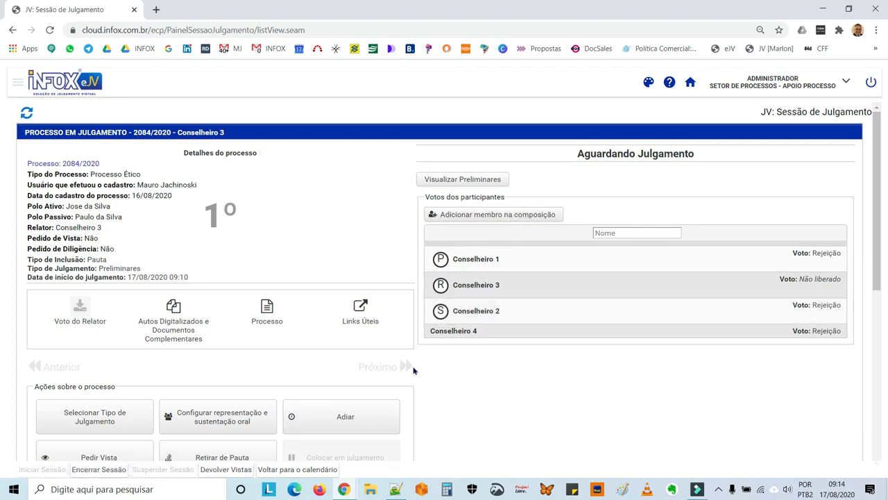
Set case 2084/2020's next judgment type to Mérito
left_click(85, 421)
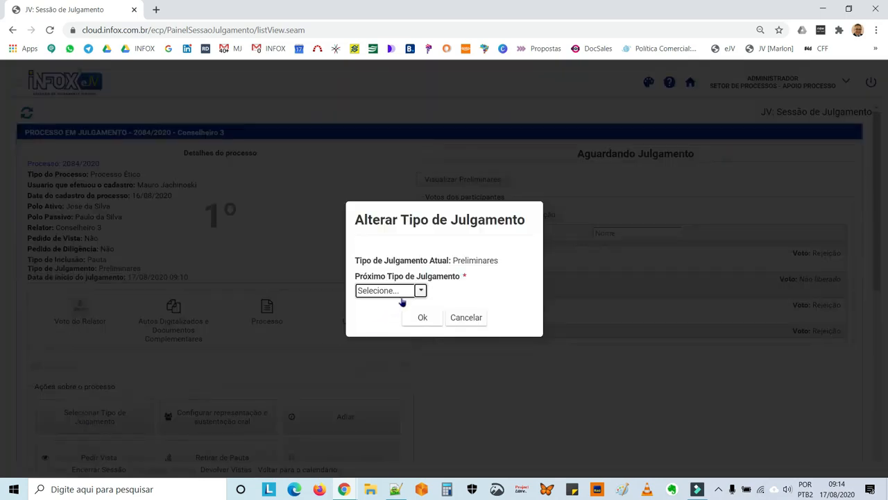
left_click(420, 290)
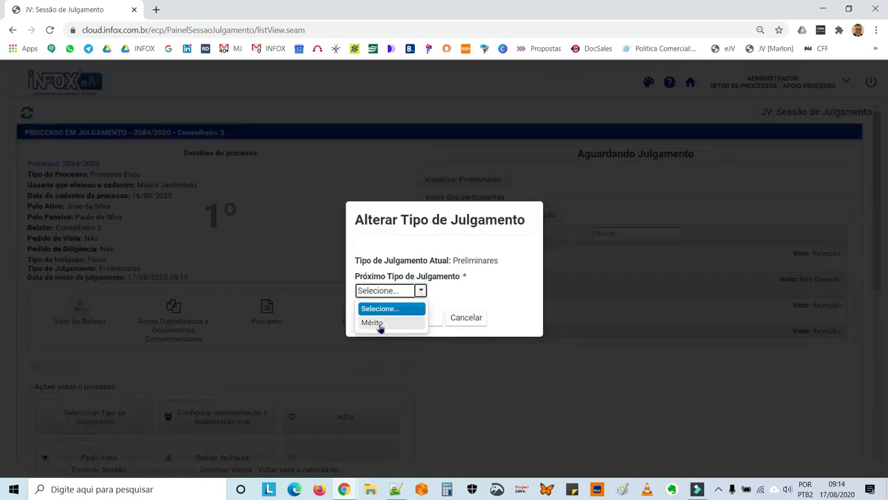
left_click(372, 323)
left_click(421, 317)
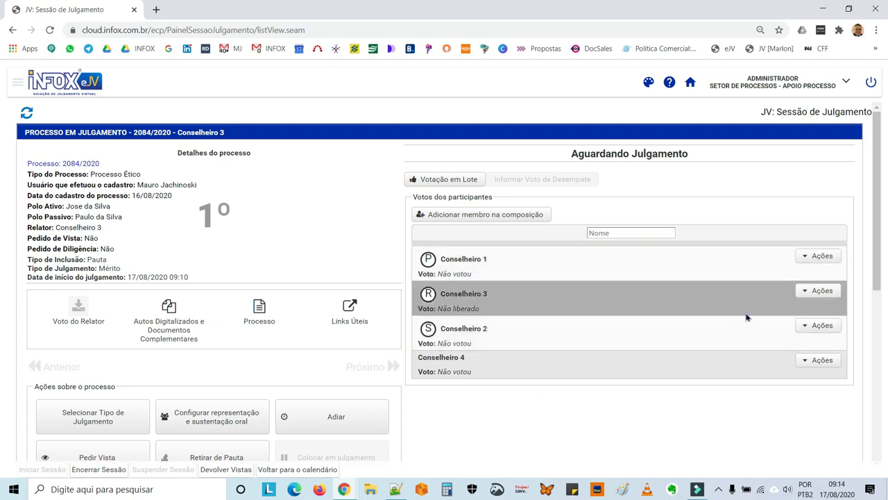
Release rapporteur Conselheiro 3's vote, then choose Alterar Voto from the Ações menu
left_click(803, 292)
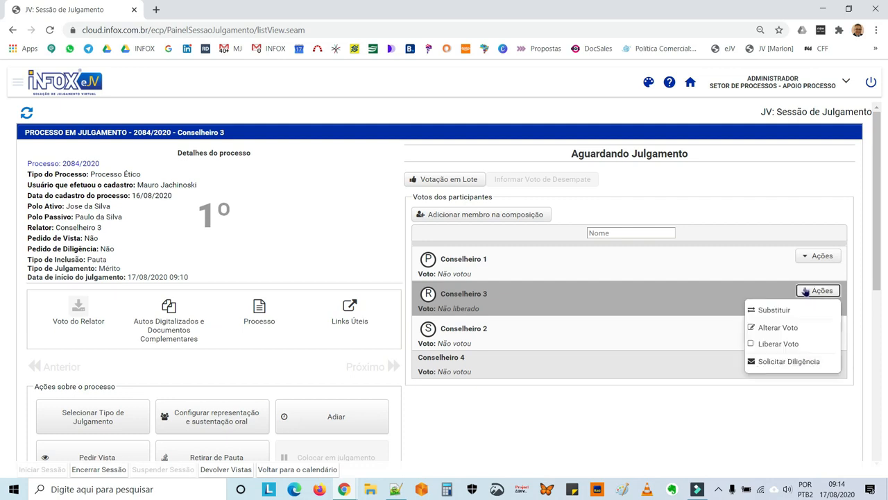
left_click(779, 343)
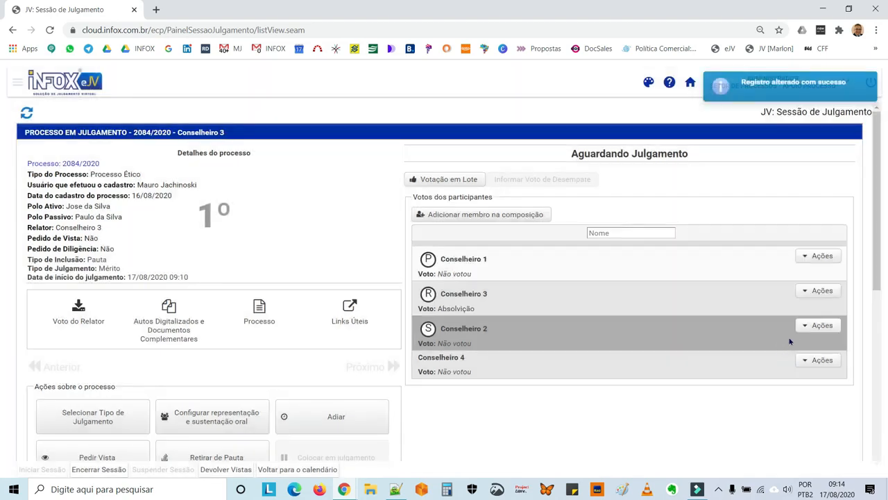
left_click(805, 292)
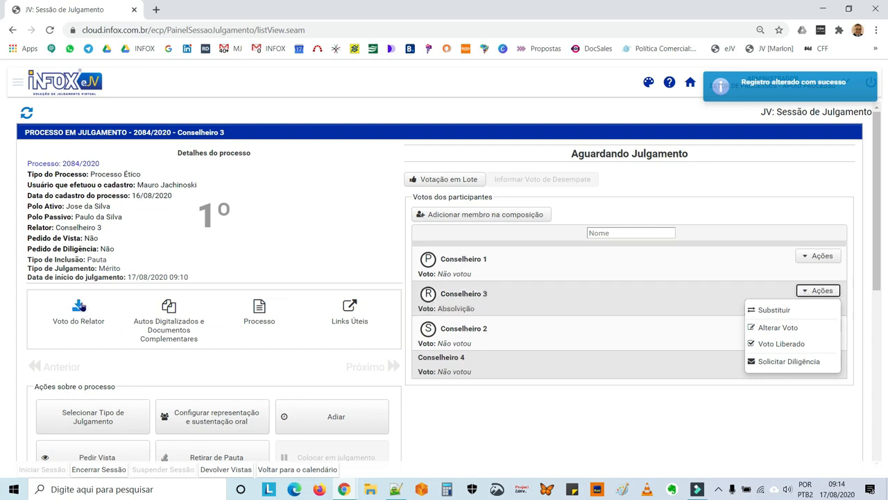
left_click(82, 306)
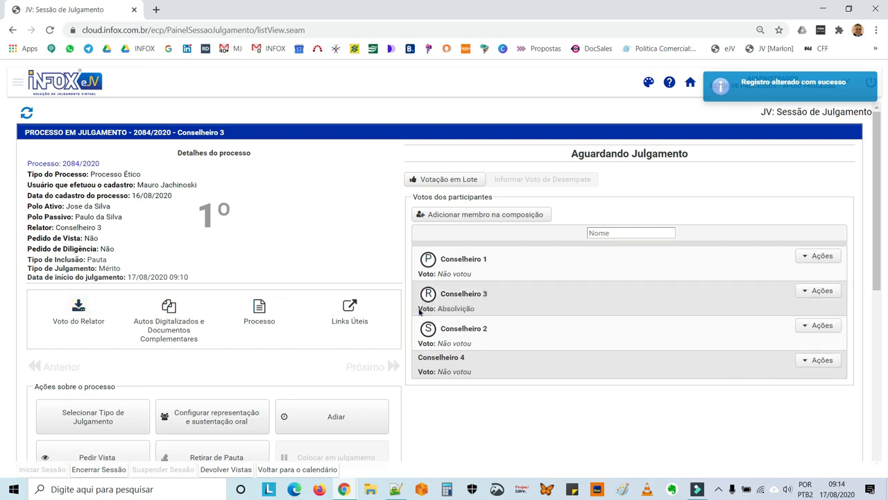
left_click(804, 292)
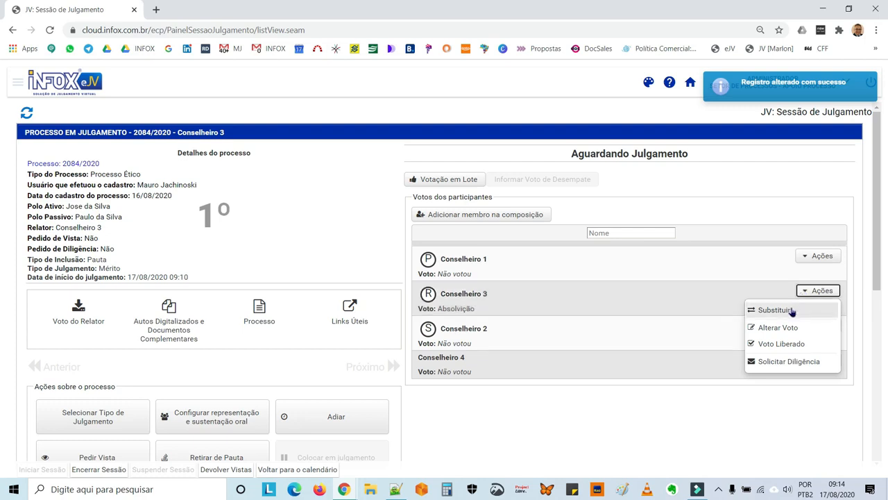
left_click(782, 333)
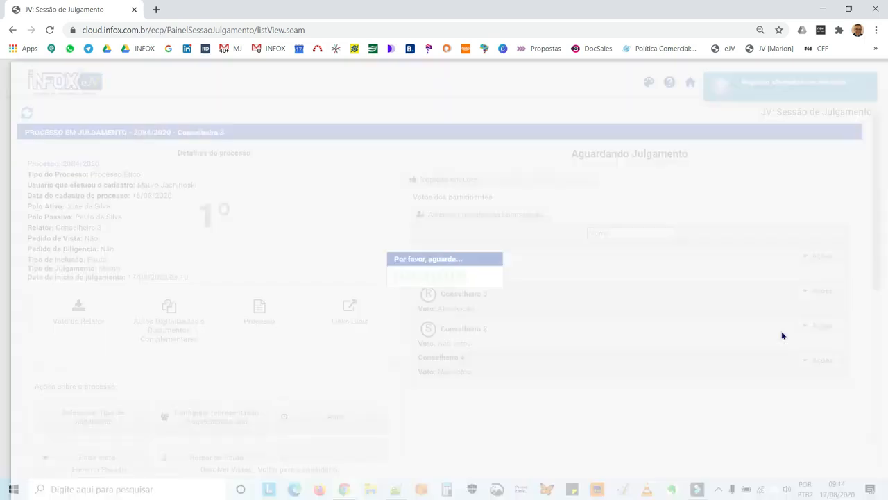
Maximize the Elaborar Voto popup, read through the Absolvição vote text, and close it
double_click(579, 67)
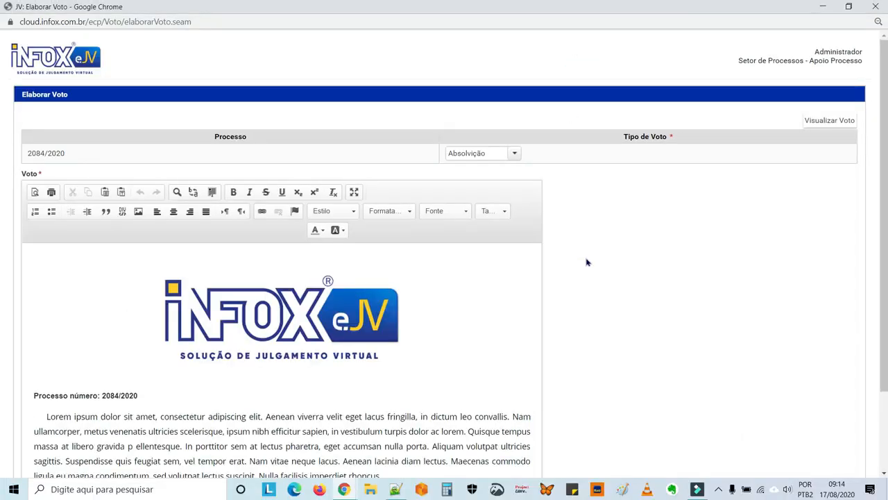
scroll(589, 272, "down", 1)
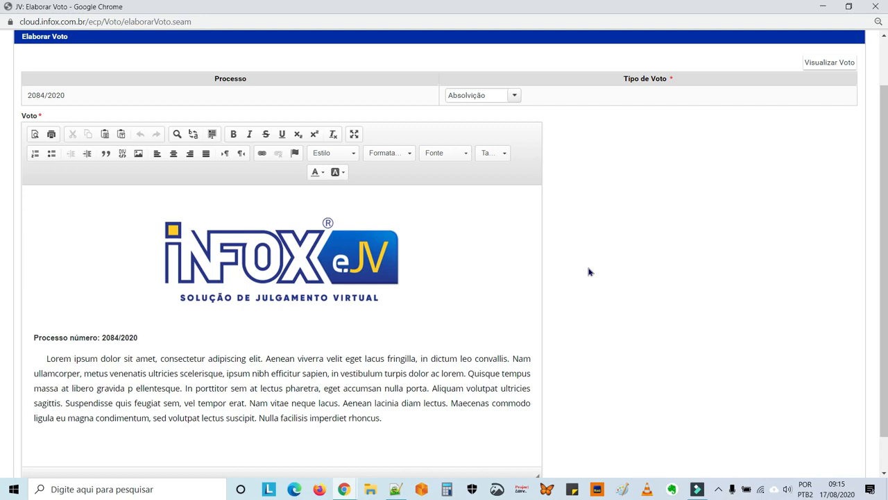
scroll(589, 271, "down", 1)
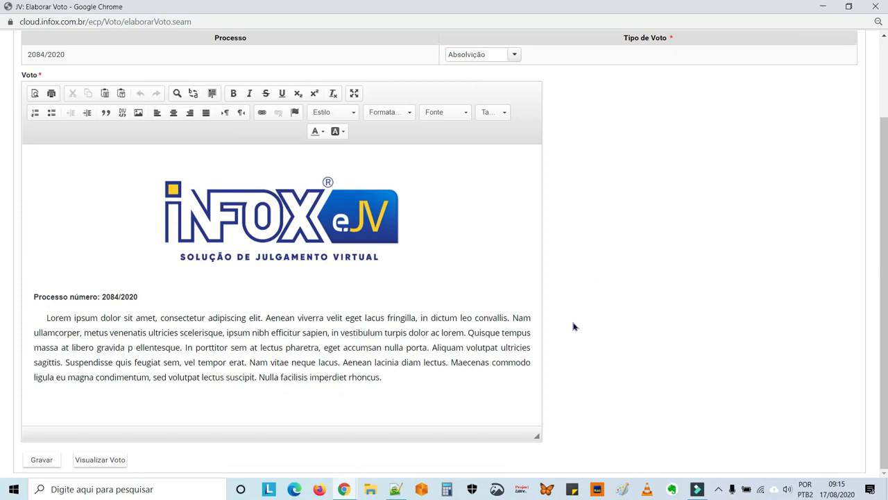
left_click(353, 320)
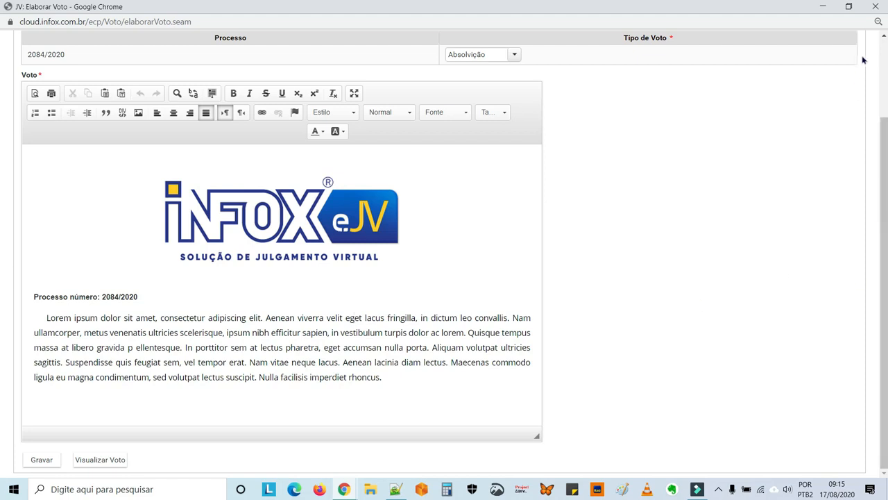
left_click(882, 8)
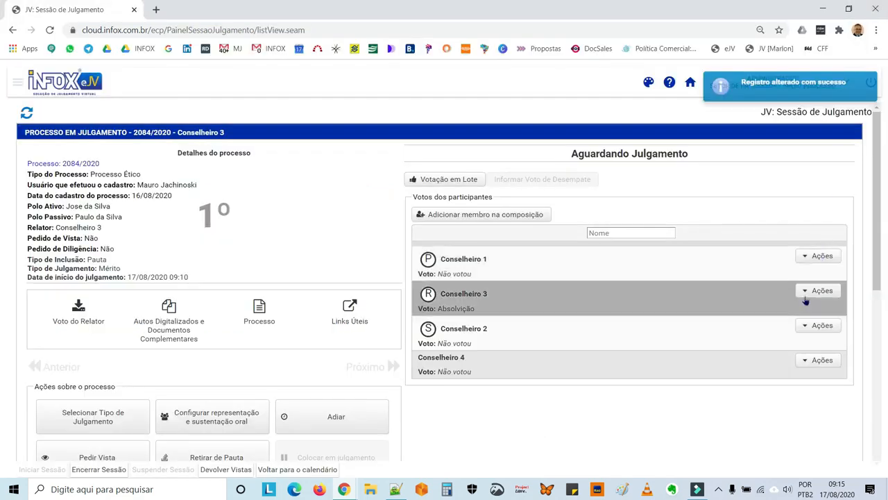
Batch-vote the remaining councillors to follow Conselheiro 3 via Membro da Composição and Acompanhar
left_click(803, 362)
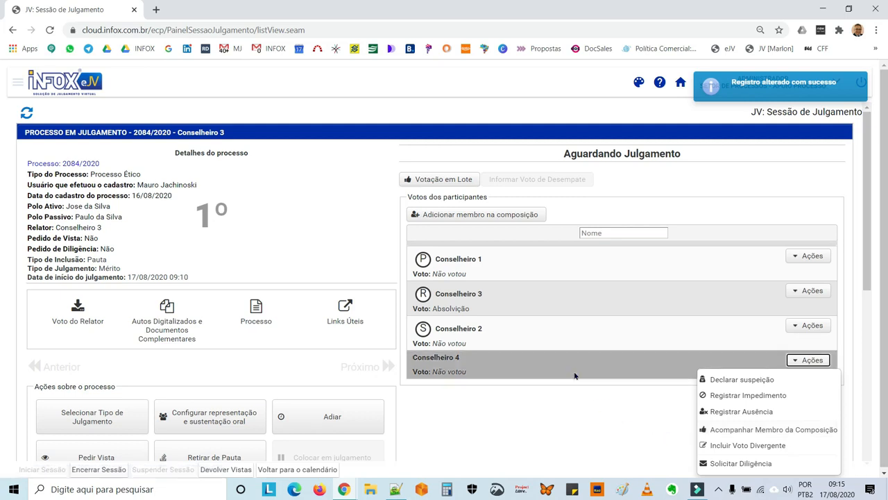
left_click(585, 411)
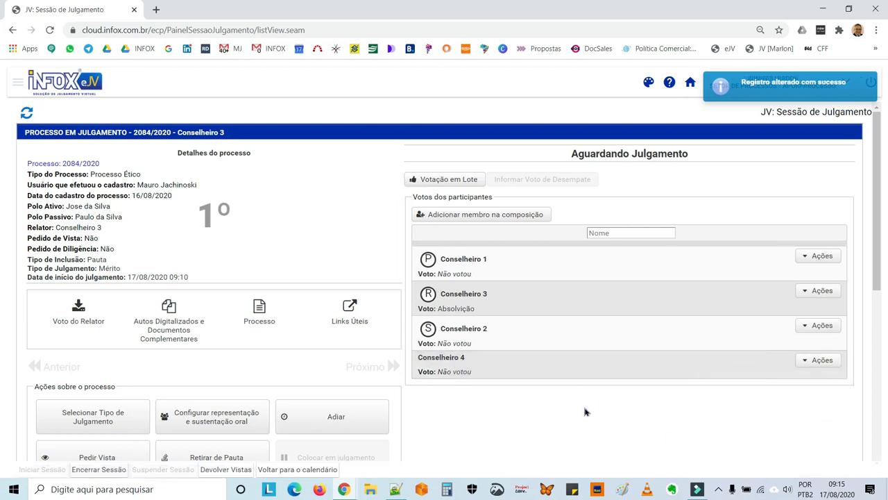
left_click(805, 362)
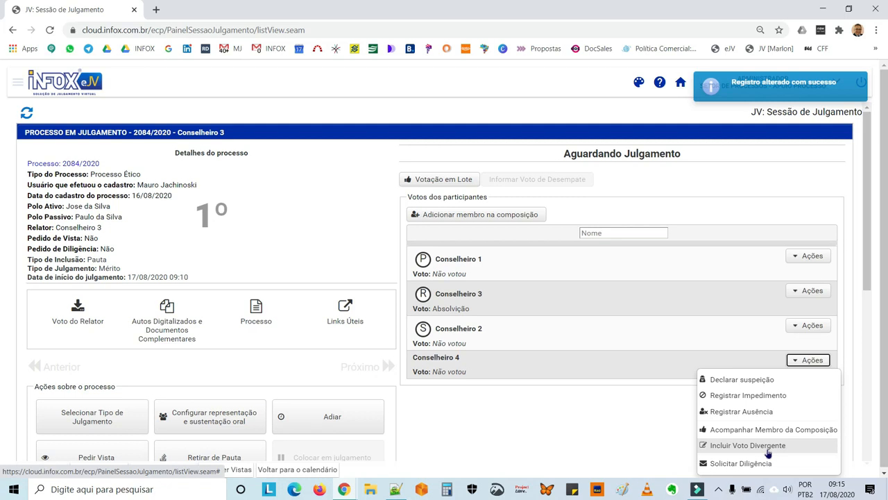
left_click(637, 437)
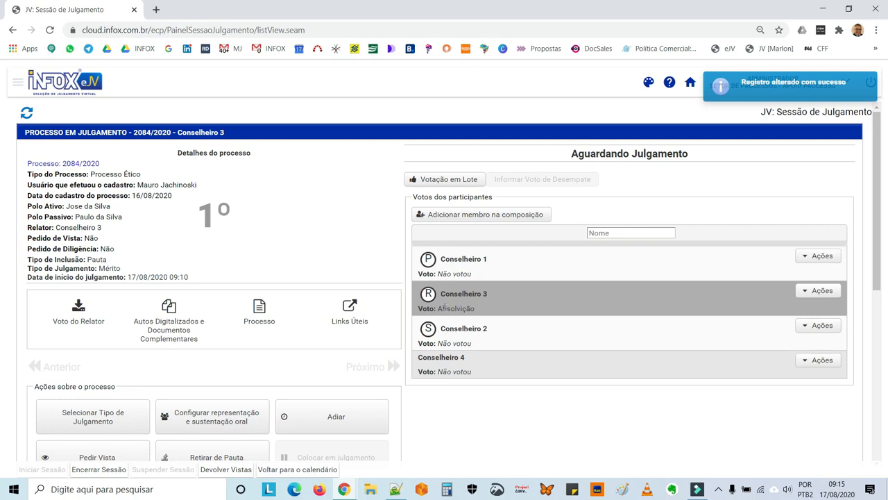
left_click(467, 181)
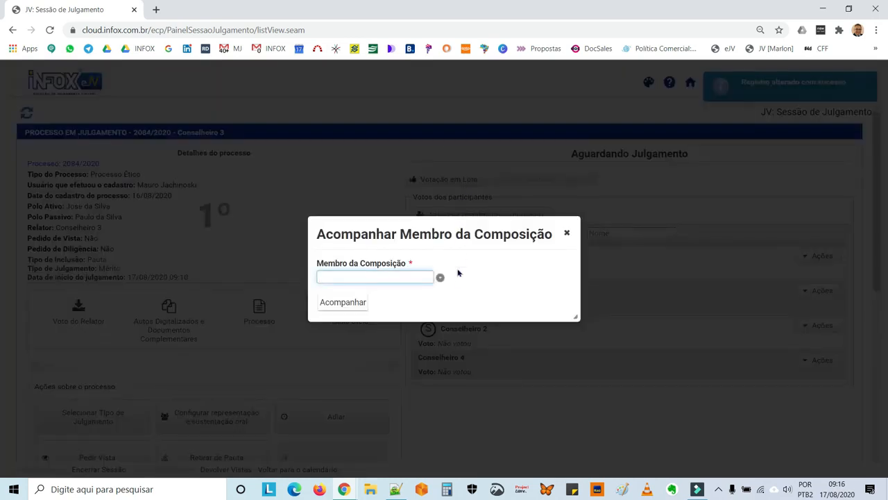
left_click(440, 277)
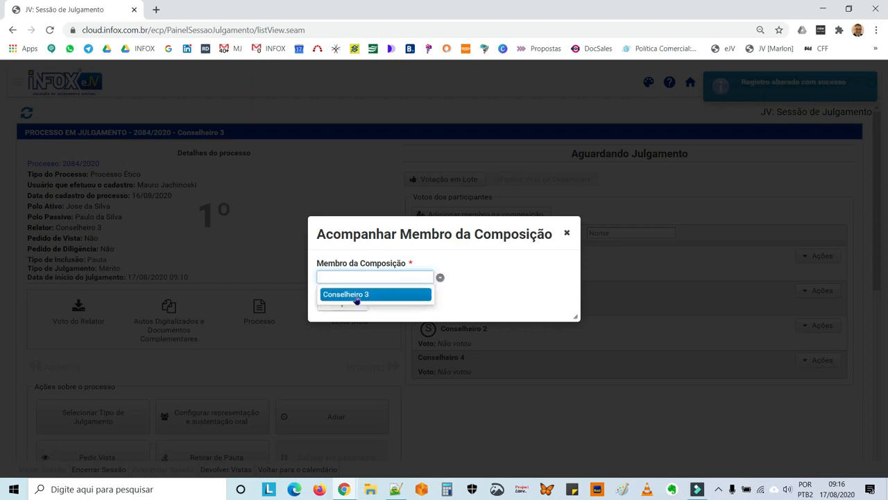
left_click(356, 294)
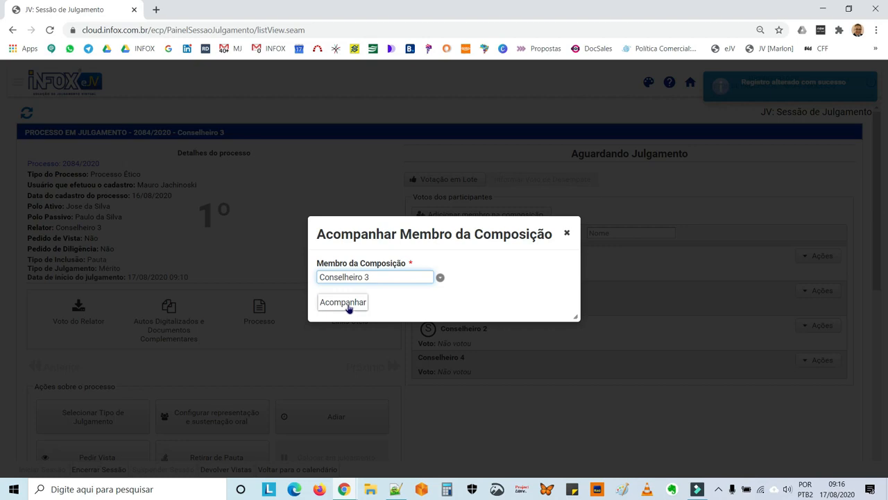
left_click(349, 307)
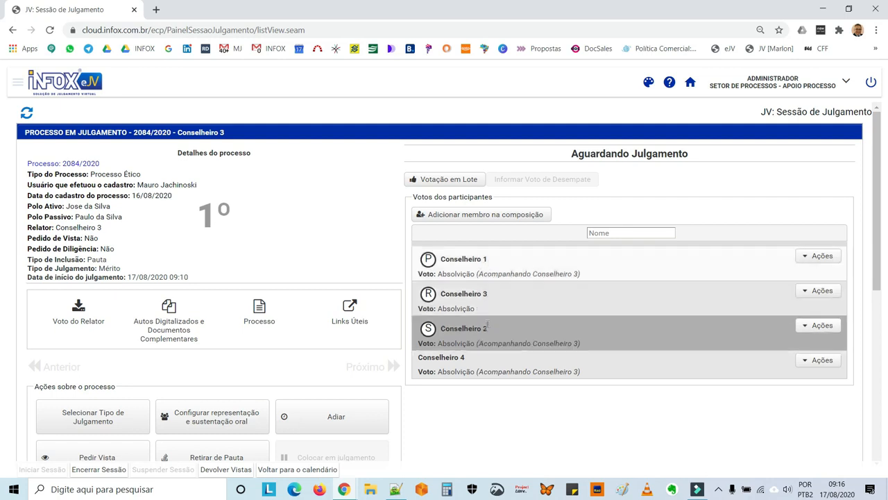
scroll(483, 385, "down", 3)
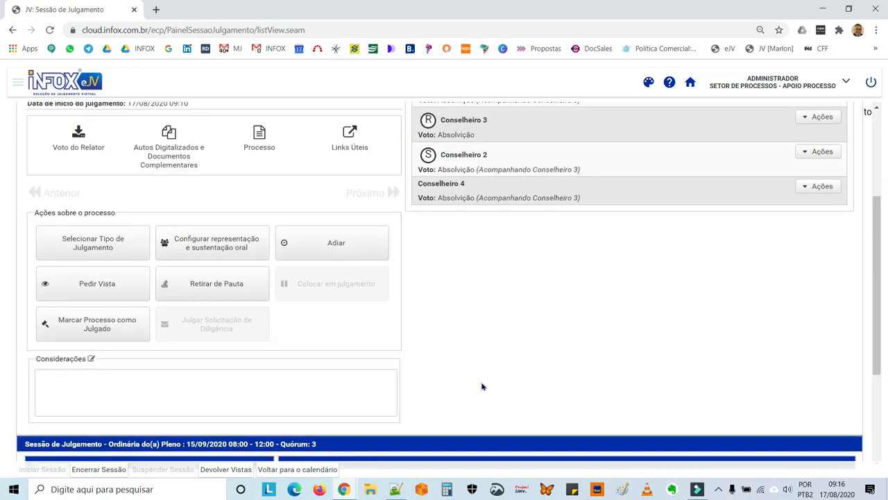
Mark case 2084/2020 as Julgado com resolução do mérito and save it with Gravar
left_click(109, 331)
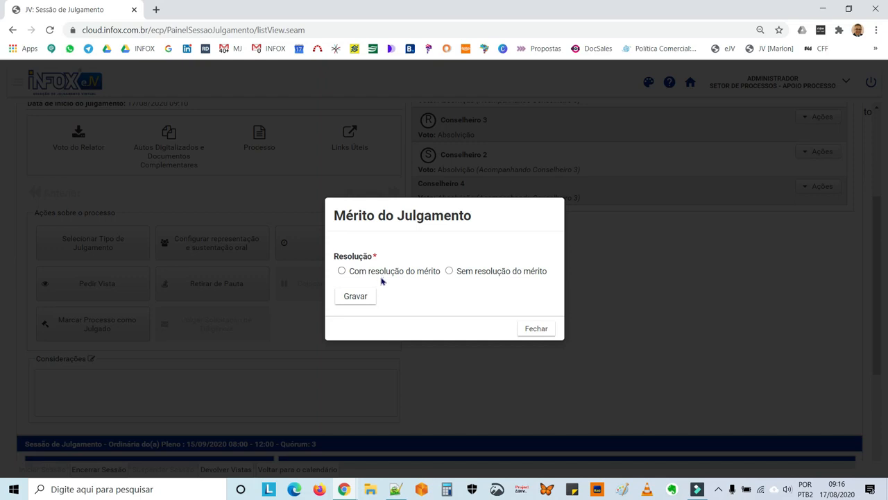
left_click(342, 271)
left_click(355, 297)
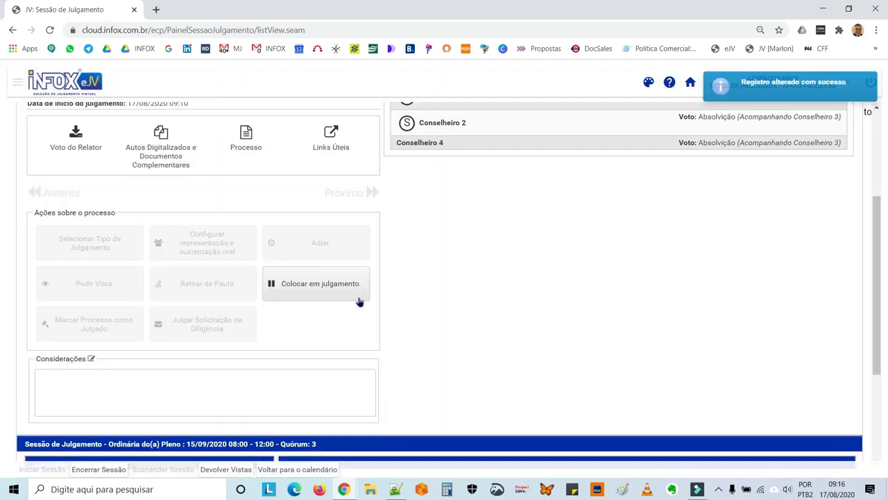
scroll(437, 272, "up", 2)
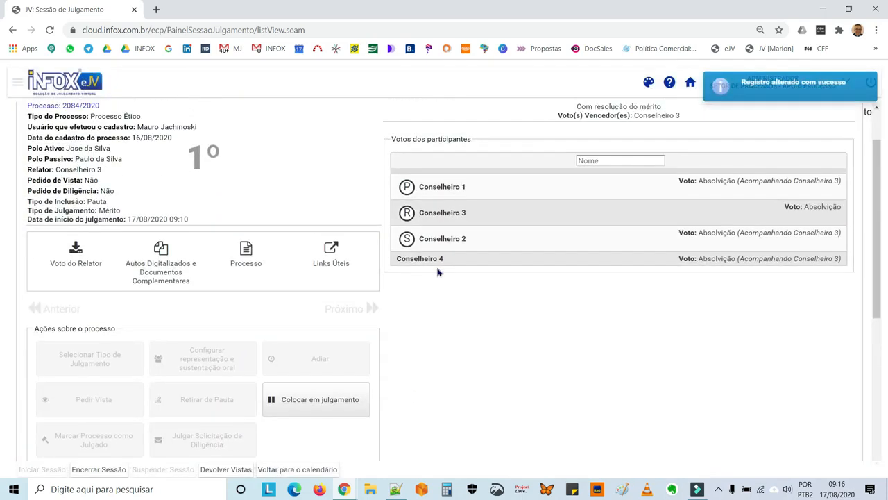
scroll(437, 272, "down", 5)
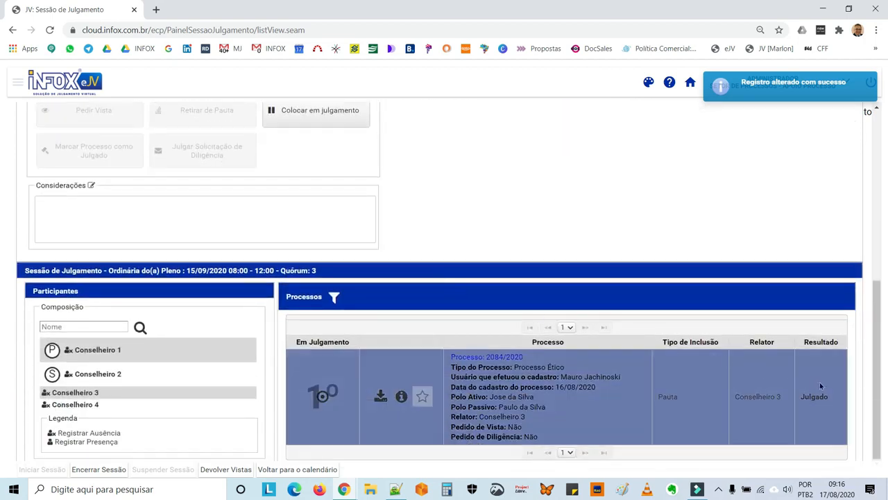
Open 2084/2020's Informações do Julgamento on the Mérito tab with detailed votes
left_click(403, 406)
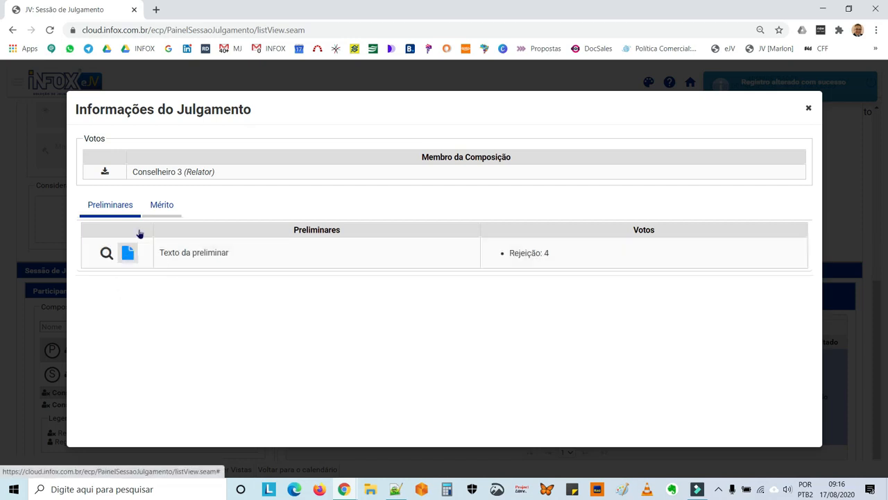
left_click(160, 204)
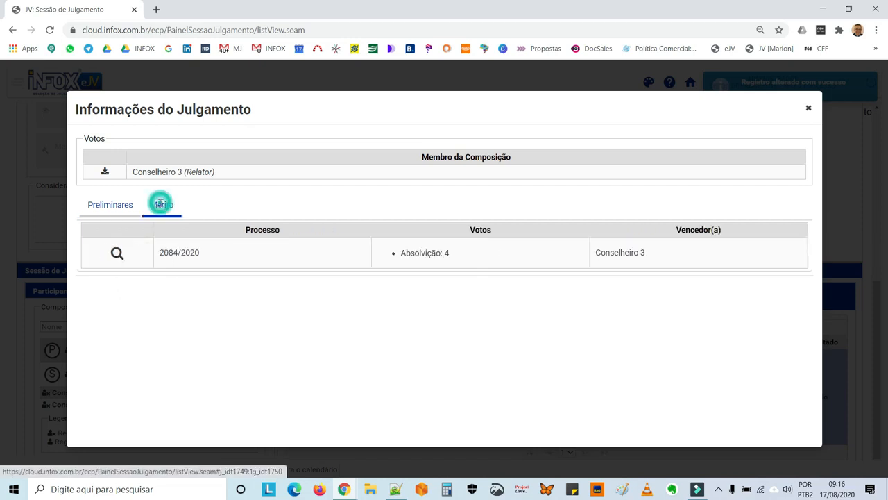
left_click(115, 254)
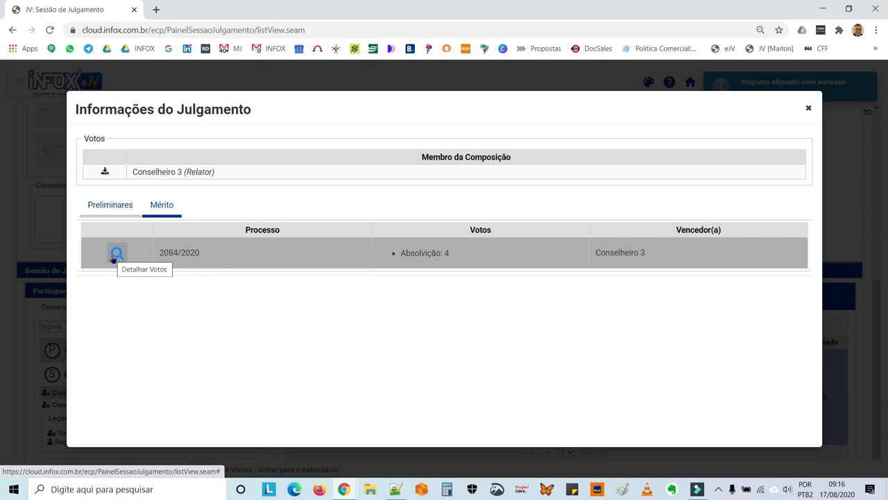
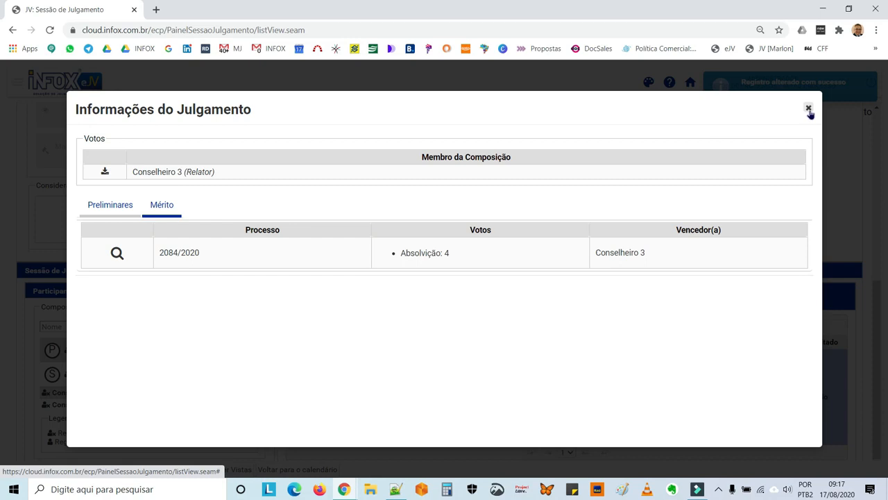
Close the judgment details and end the judgment session, confirming the closure
left_click(810, 111)
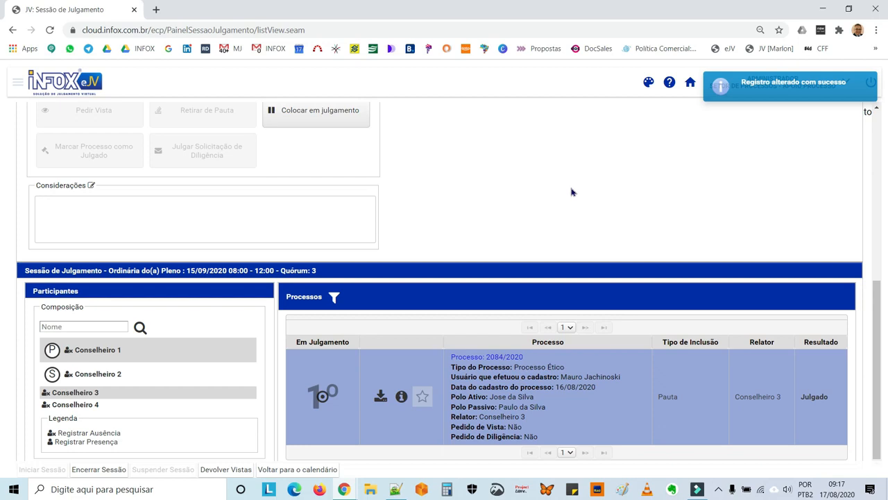
left_click(98, 470)
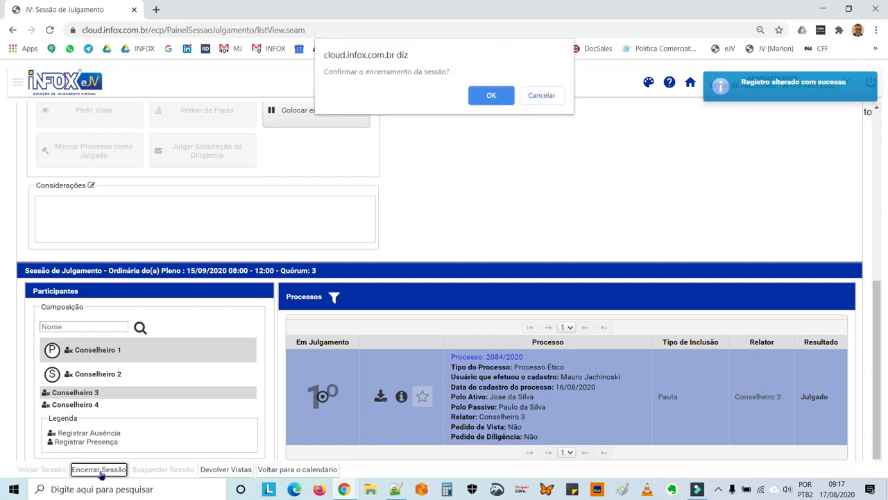
left_click(491, 95)
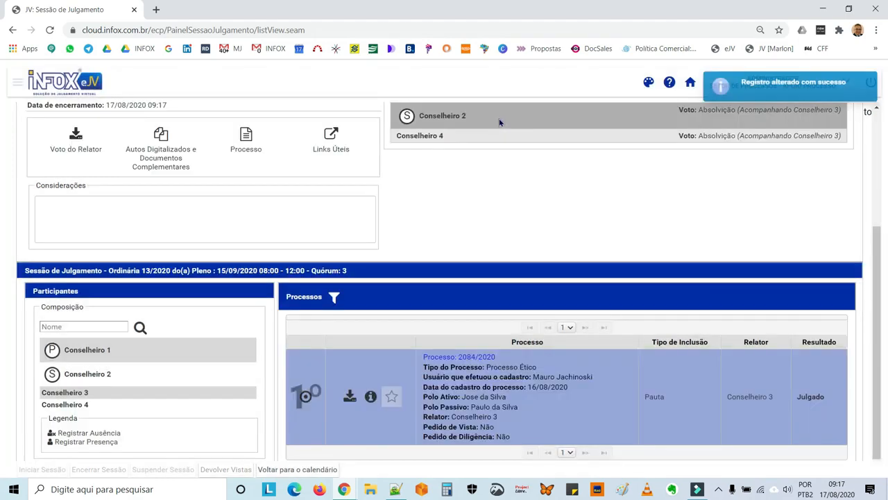
Switch to the Setor de Processos - Apoio Pós Sessão profile and show its Julgamento tasks
left_click(692, 84)
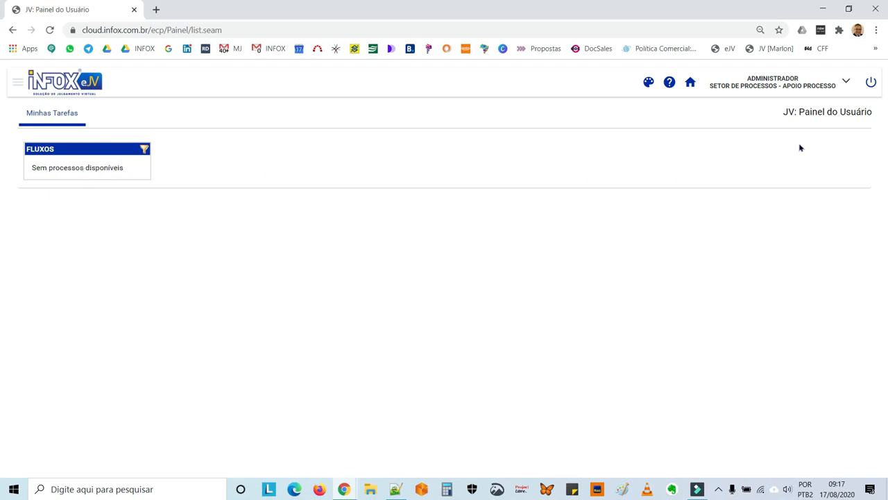
left_click(845, 84)
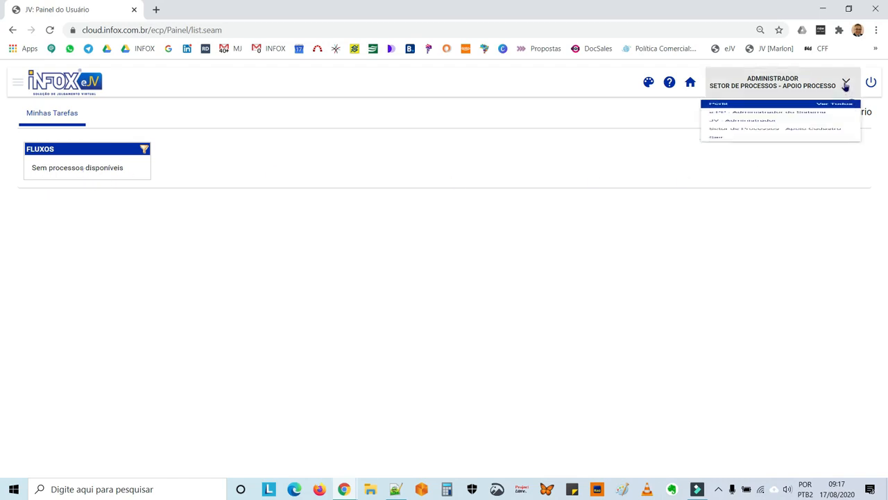
left_click(832, 113)
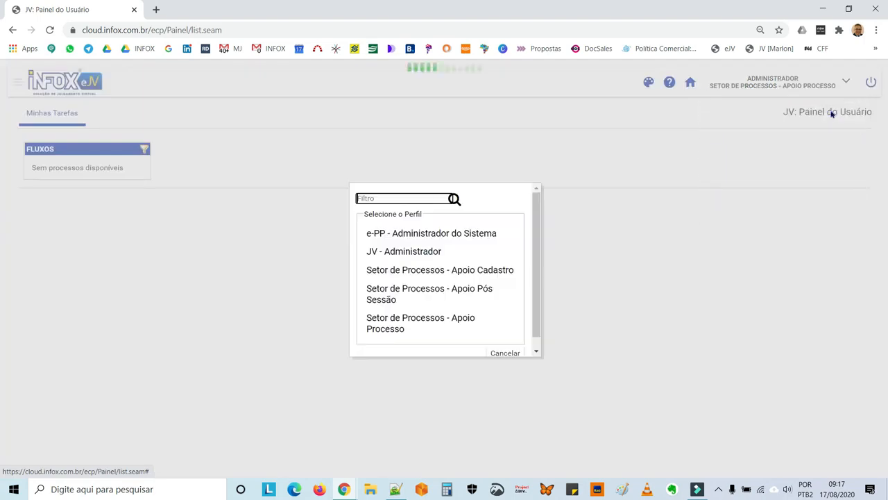
left_click(491, 301)
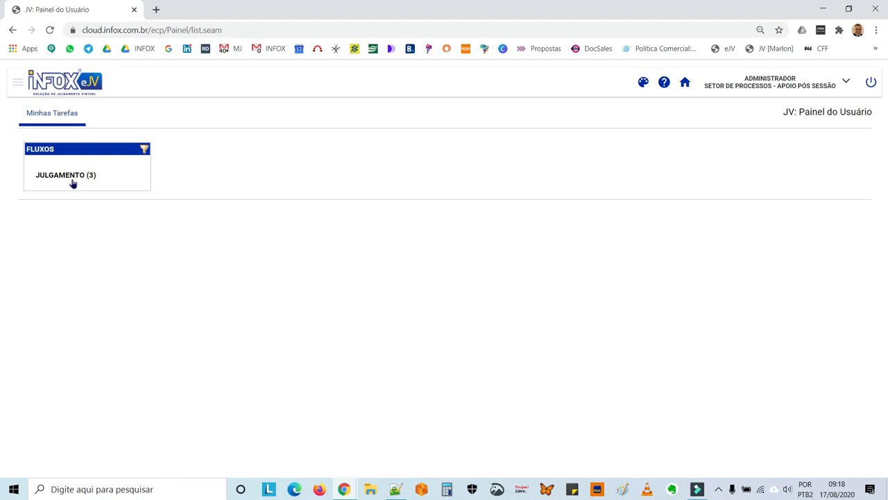
left_click(72, 179)
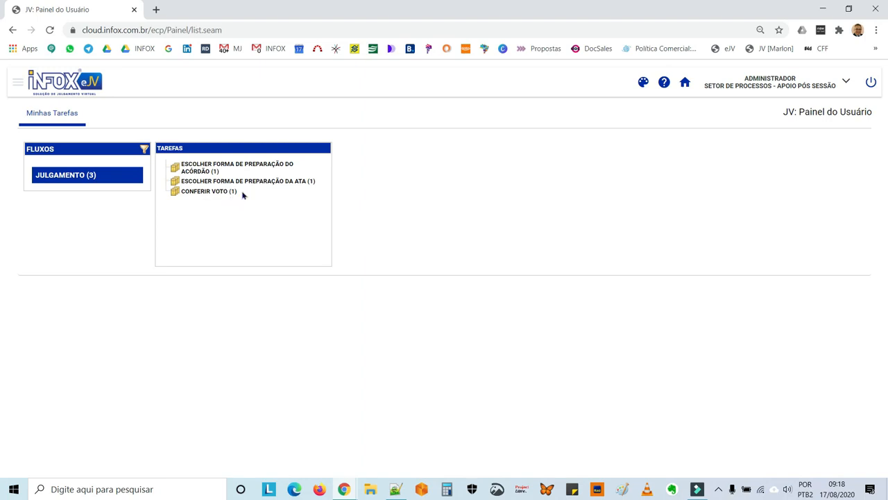
List the CONFERIR VOTO task's open processes to find case 2084/2020
left_click(266, 184)
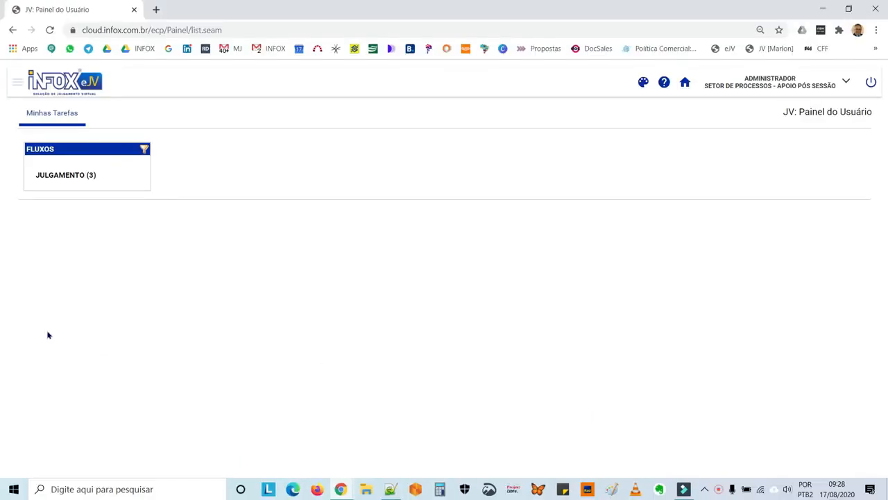
left_click(61, 176)
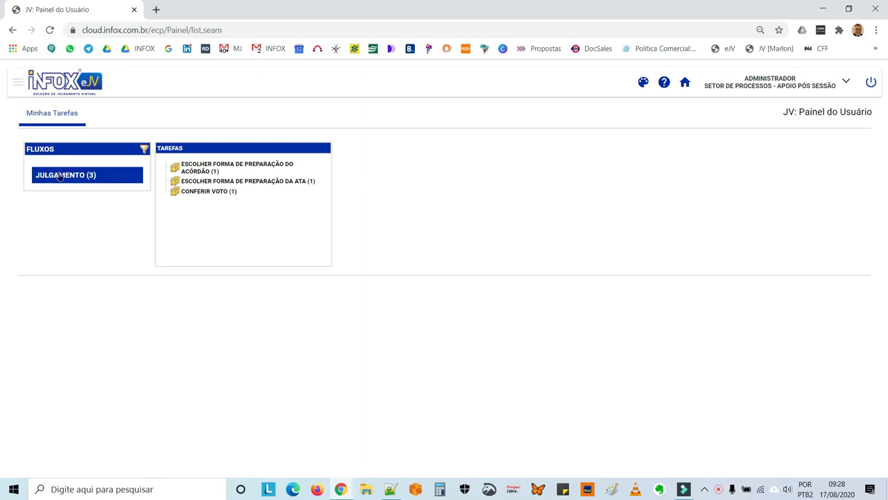
left_click(206, 191)
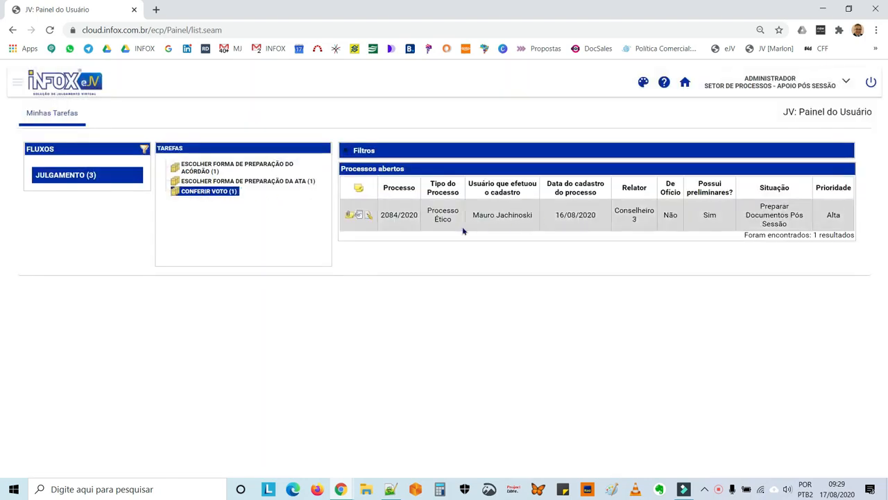
Review case 2084/2020's absolution vote and release it with Liberar Voto para Assinatura
left_click(361, 215)
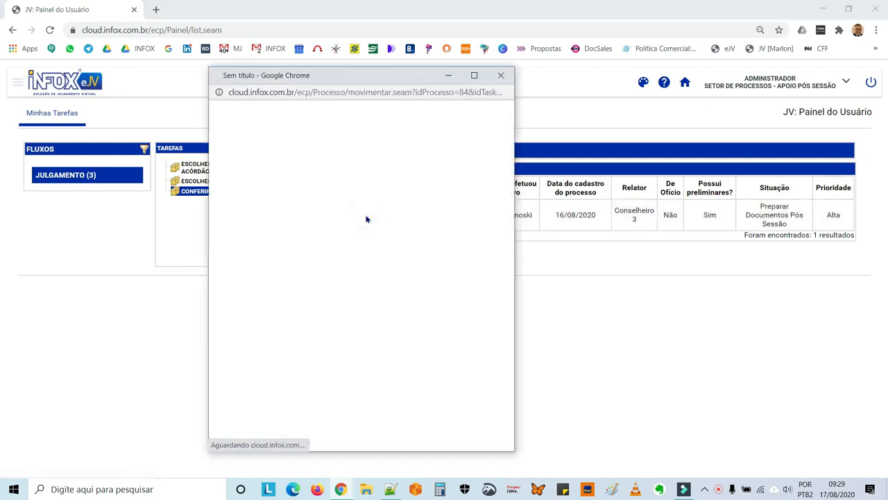
double_click(363, 76)
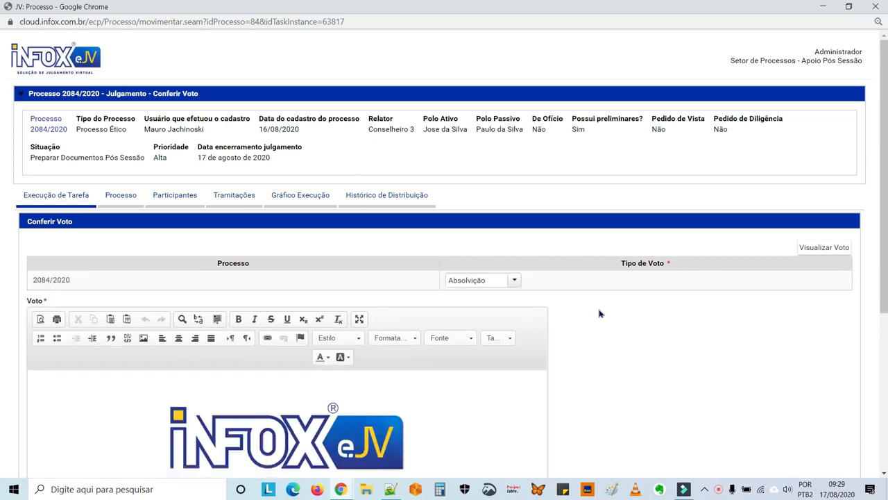
scroll(600, 313, "down", 3)
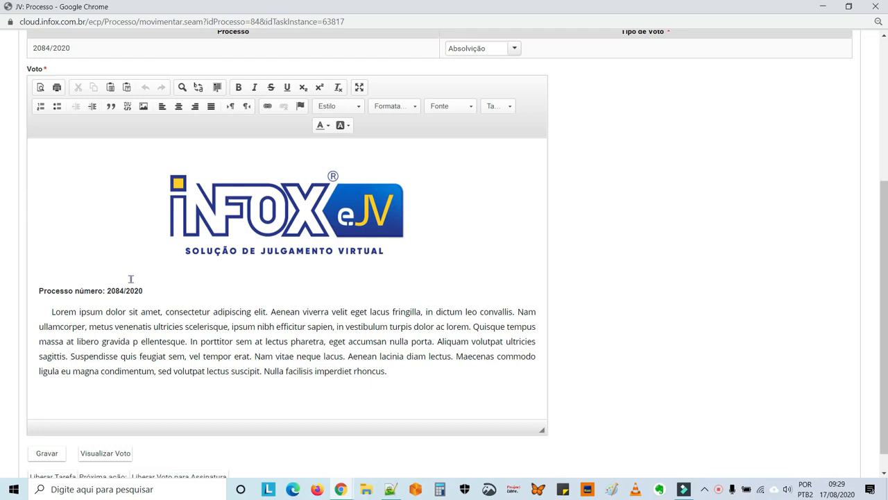
scroll(130, 279, "down", 1)
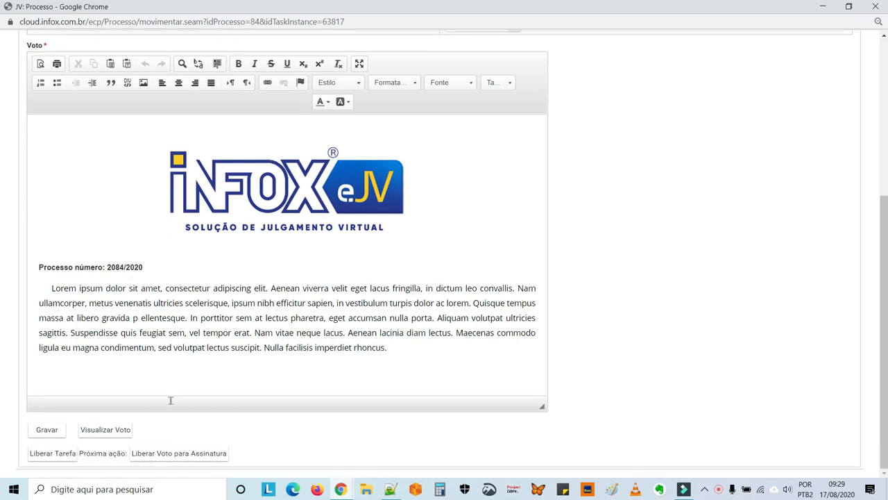
left_click(191, 455)
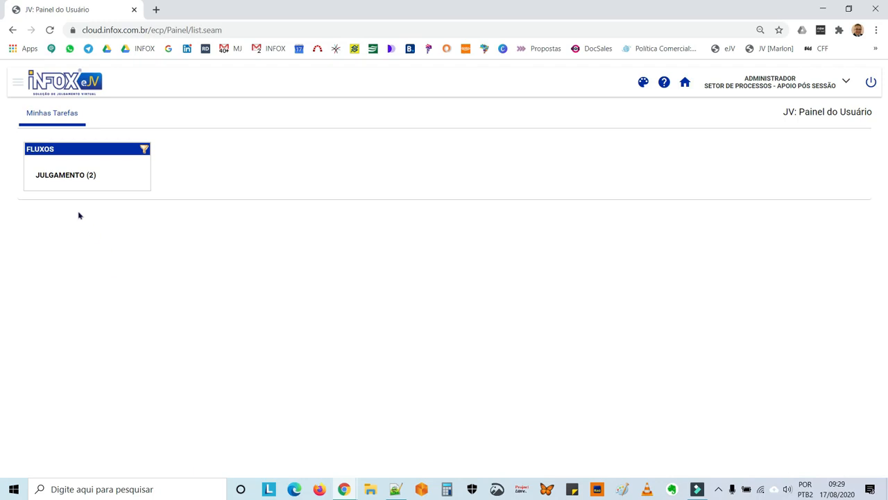
left_click(64, 175)
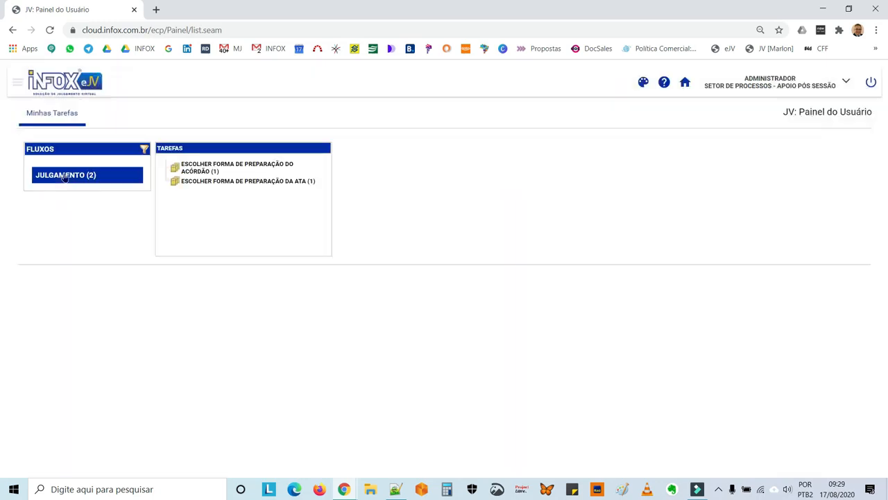
Choose Preparar Ata - Editor for case 2084/2020 in ESCOLHER FORMA DE PREPARAÇÃO DA ATA
left_click(201, 183)
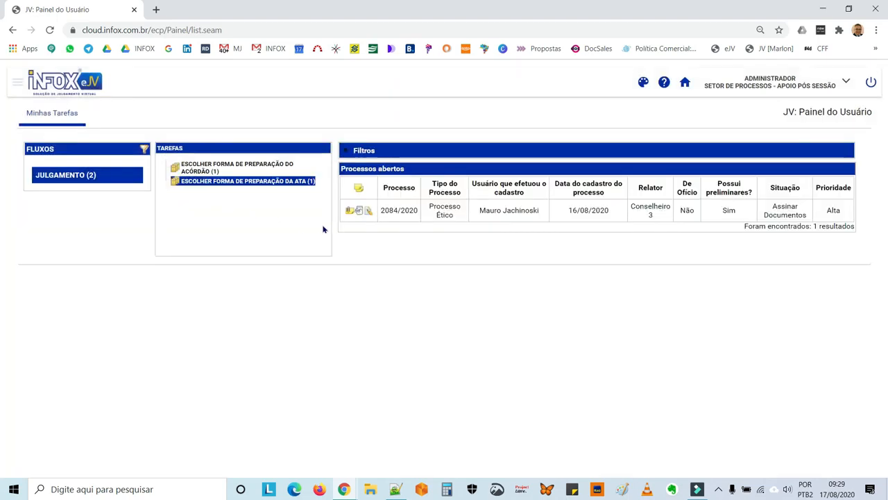
left_click(369, 211)
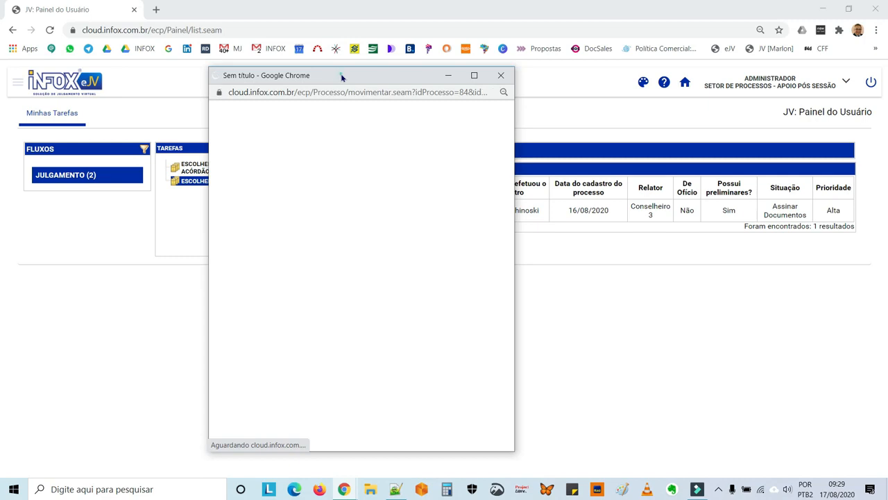
double_click(342, 76)
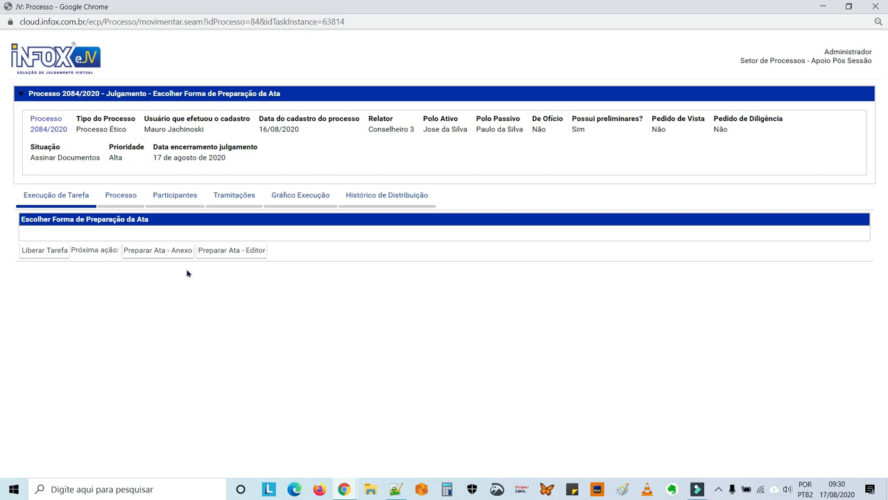
left_click(220, 255)
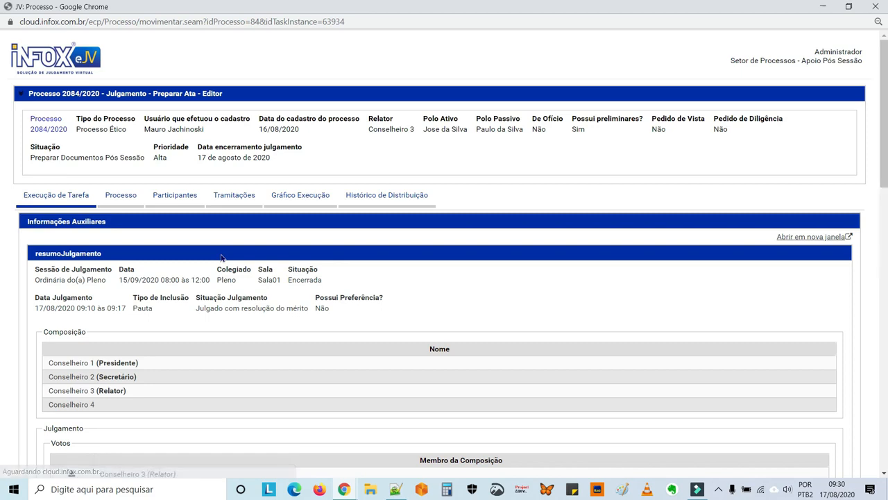
Review the Ata text in the editor and release it with Liberar Ata para Assinatura
scroll(222, 257, "down", 1)
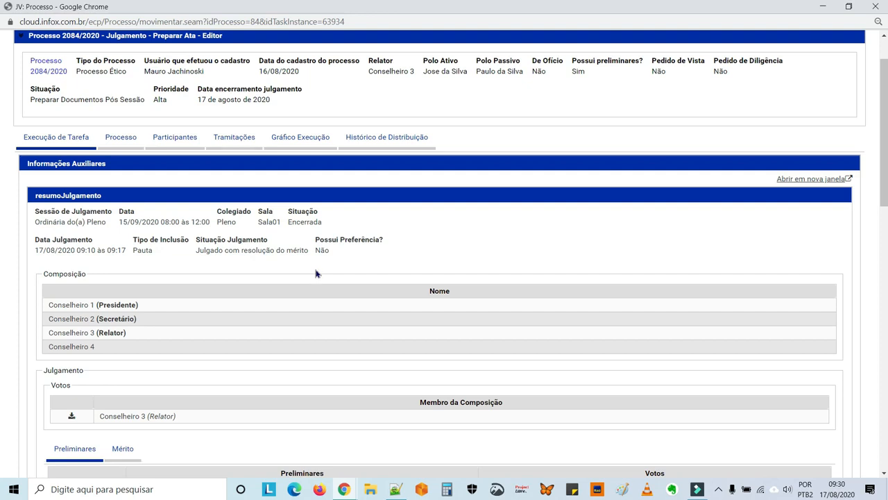
scroll(315, 273, "down", 2)
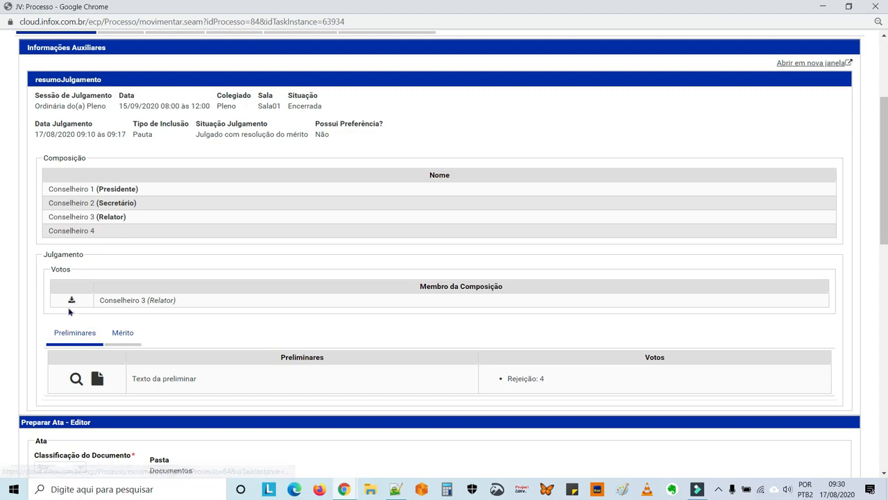
scroll(232, 333, "down", 2)
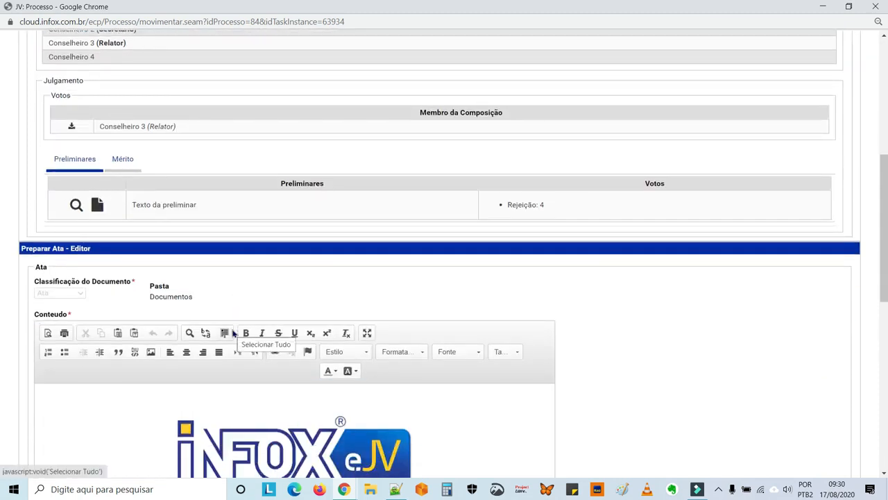
scroll(233, 333, "down", 2)
scroll(233, 334, "down", 2)
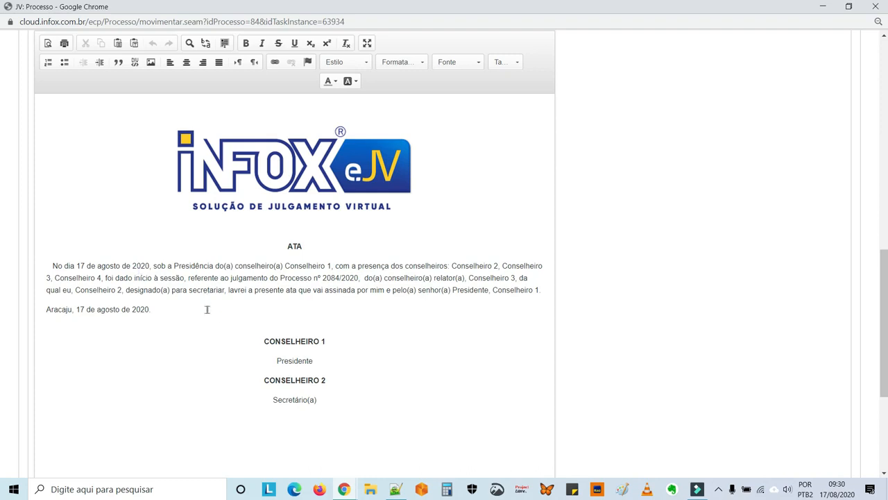
scroll(207, 310, "down", 3)
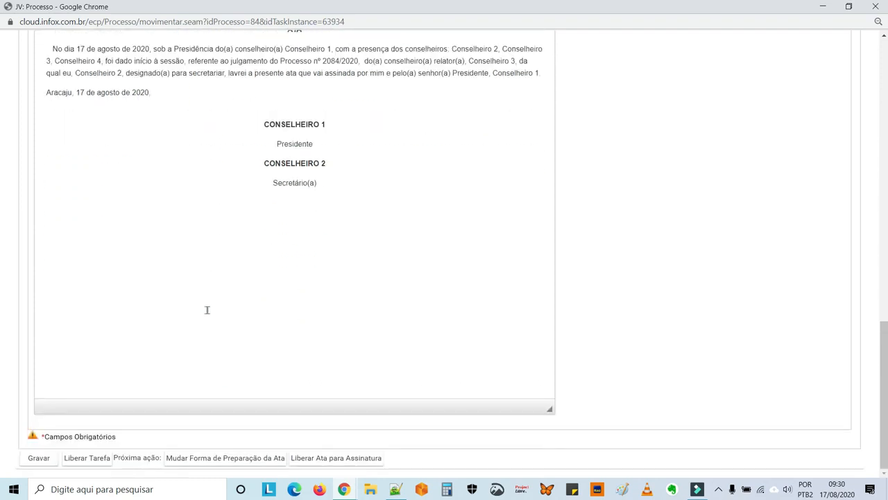
scroll(193, 249, "up", 2)
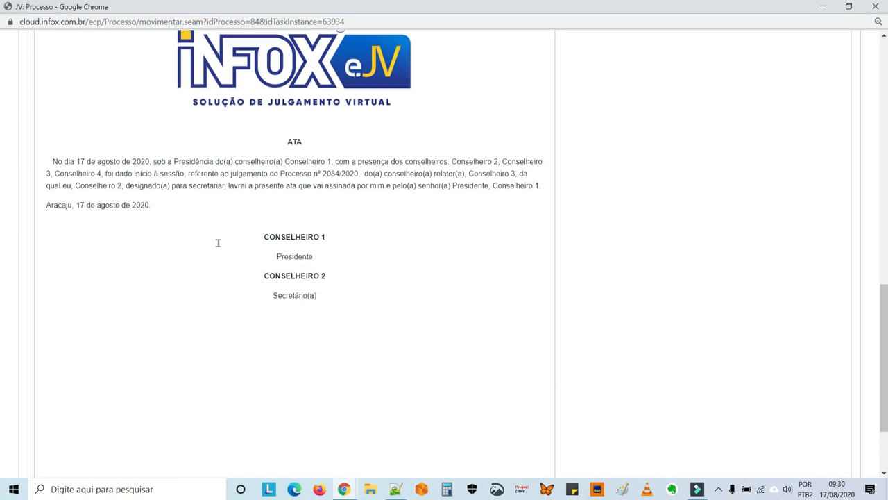
scroll(218, 242, "down", 2)
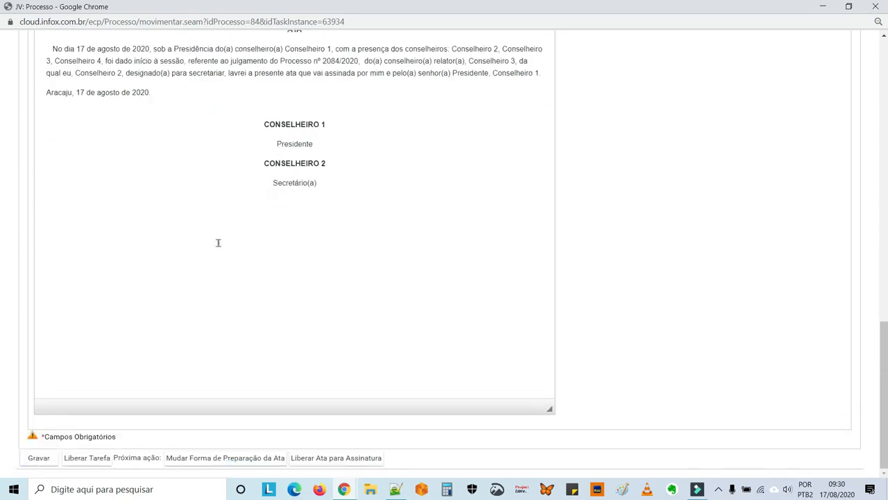
left_click(342, 462)
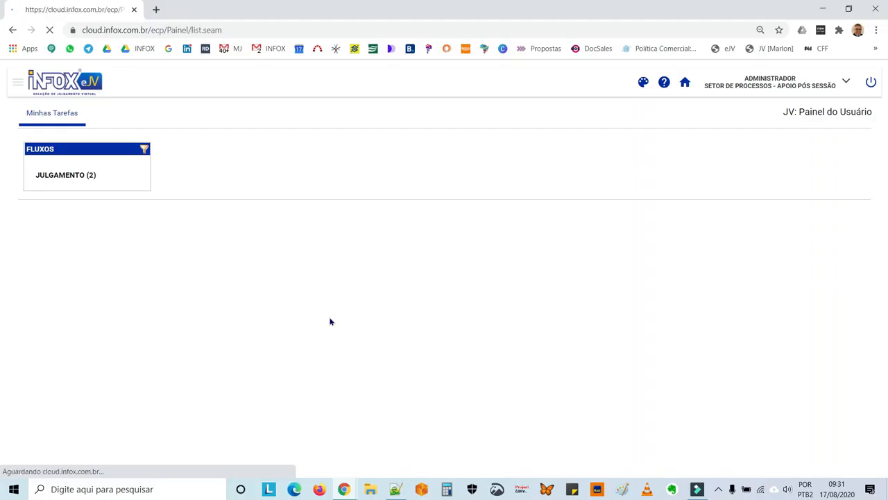
Choose Preparar Acórdão - Editor for case 2084/2020 under Escolher Forma de Preparação do Acórdão
left_click(74, 179)
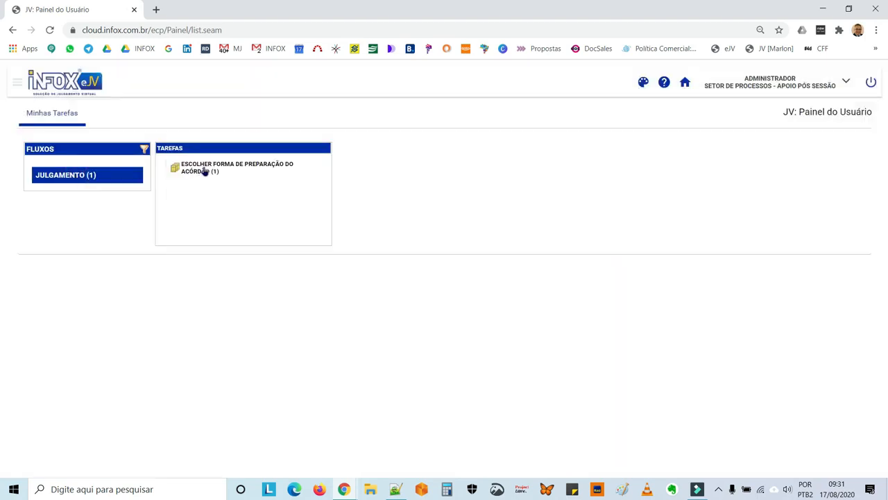
left_click(205, 171)
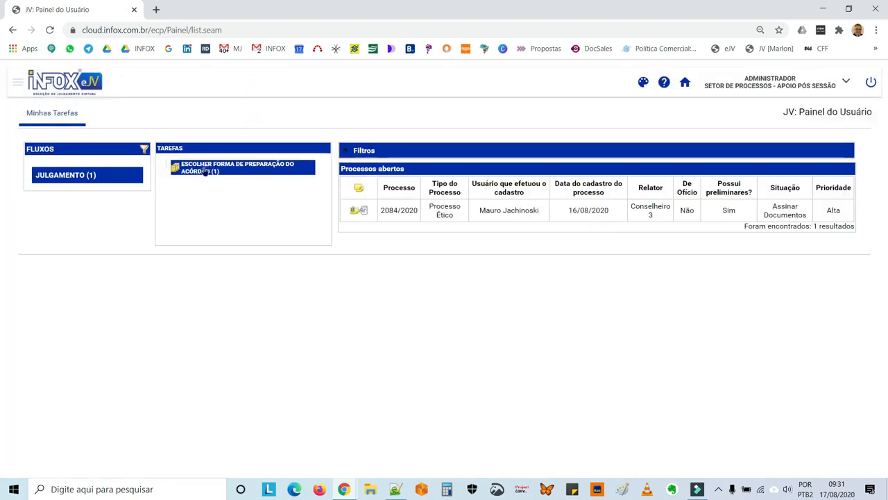
left_click(365, 213)
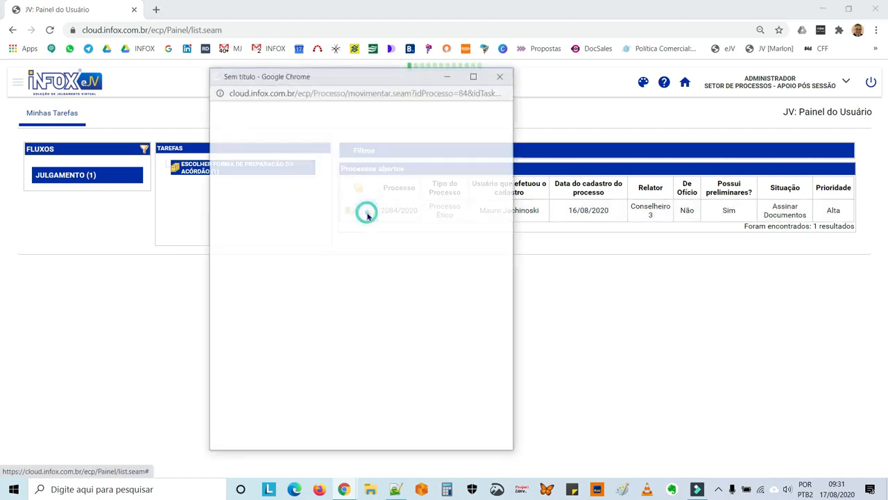
double_click(351, 80)
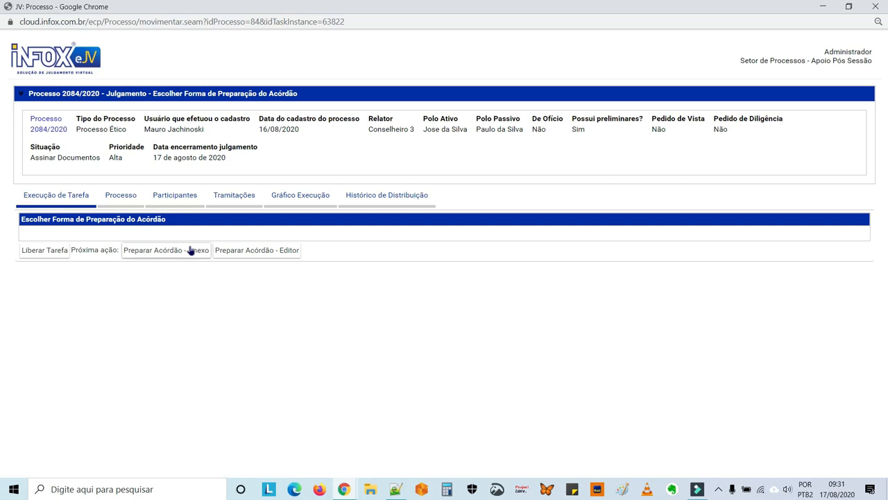
left_click(242, 256)
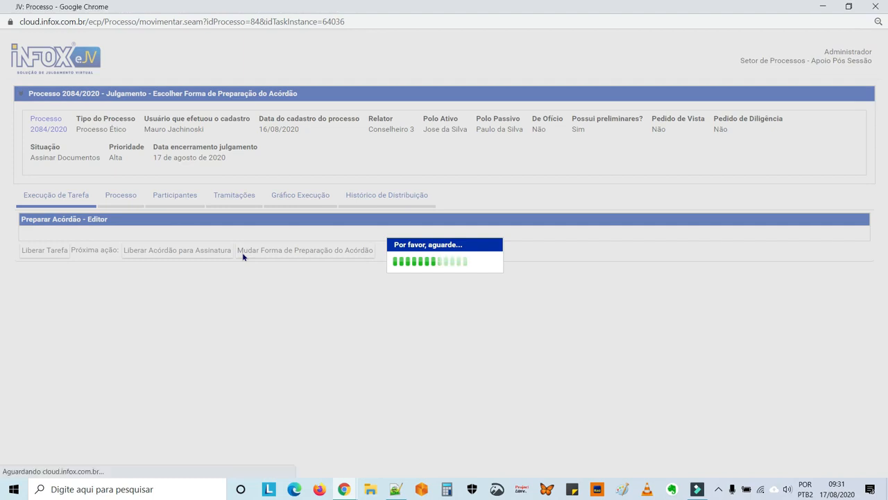
Review the acórdão text and release it with Liberar Acórdão para Assinatura
scroll(274, 261, "down", 4)
scroll(274, 263, "down", 3)
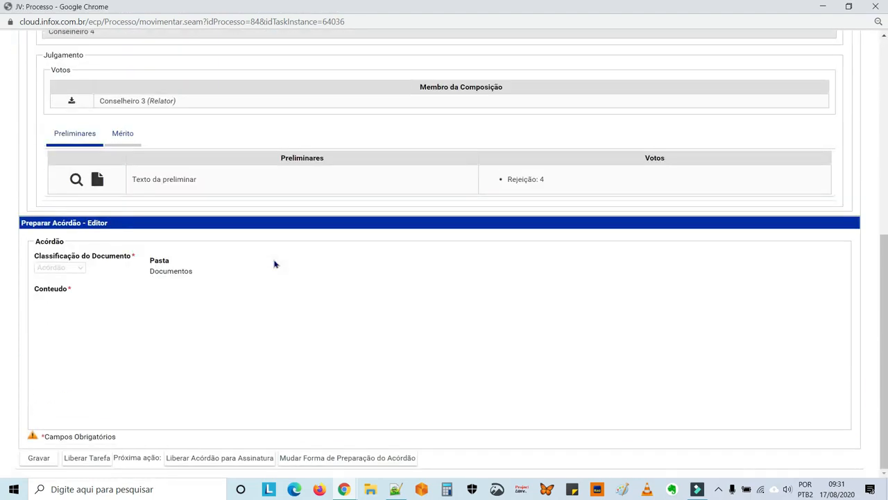
scroll(274, 262, "down", 4)
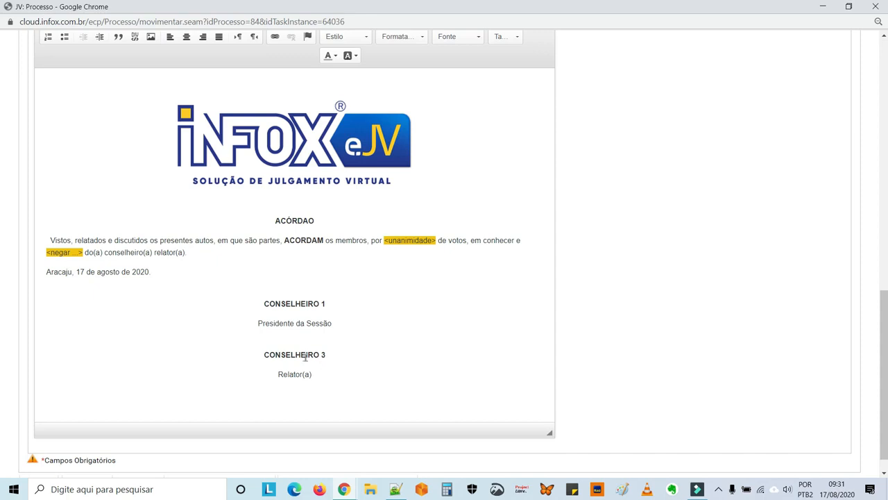
scroll(339, 280, "up", 10)
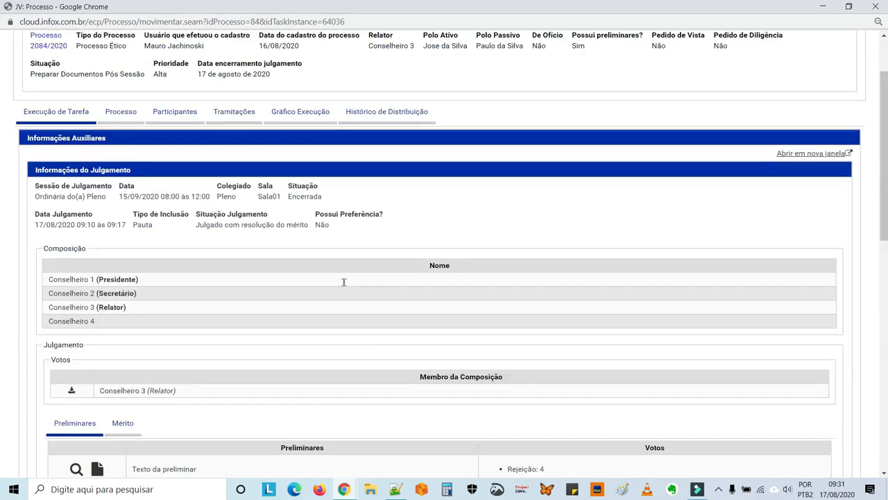
scroll(278, 321, "down", 10)
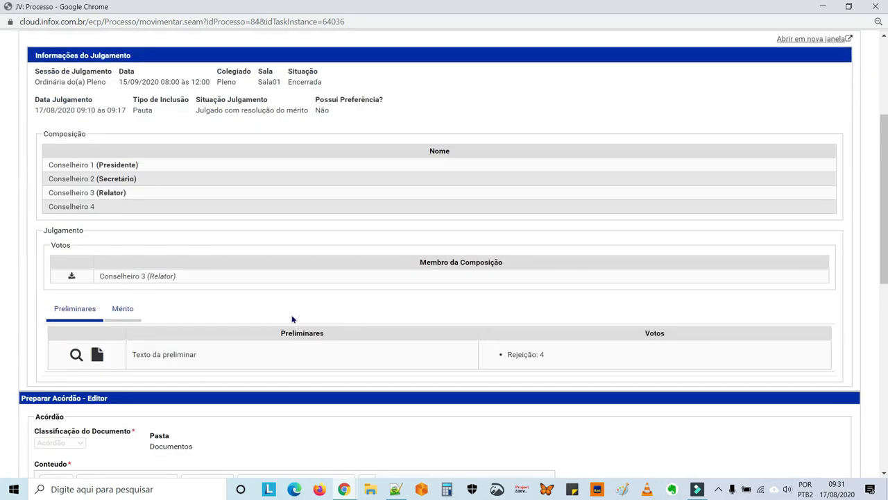
scroll(292, 315, "down", 1)
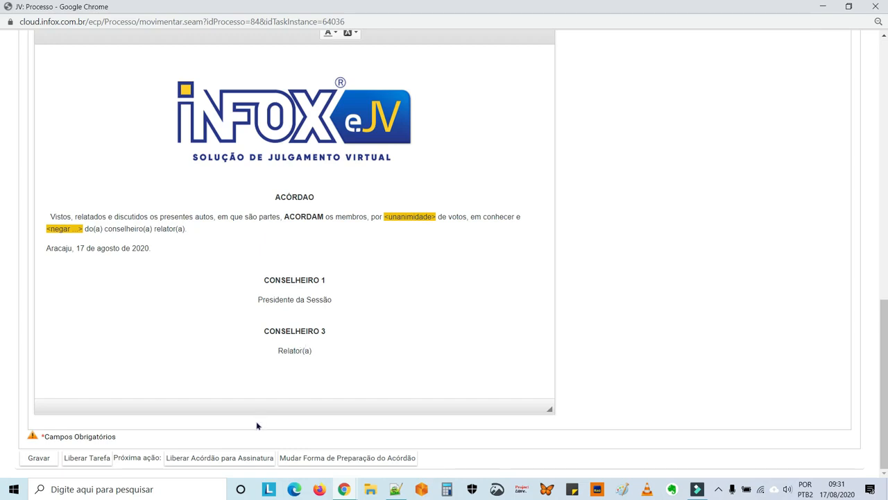
left_click(237, 460)
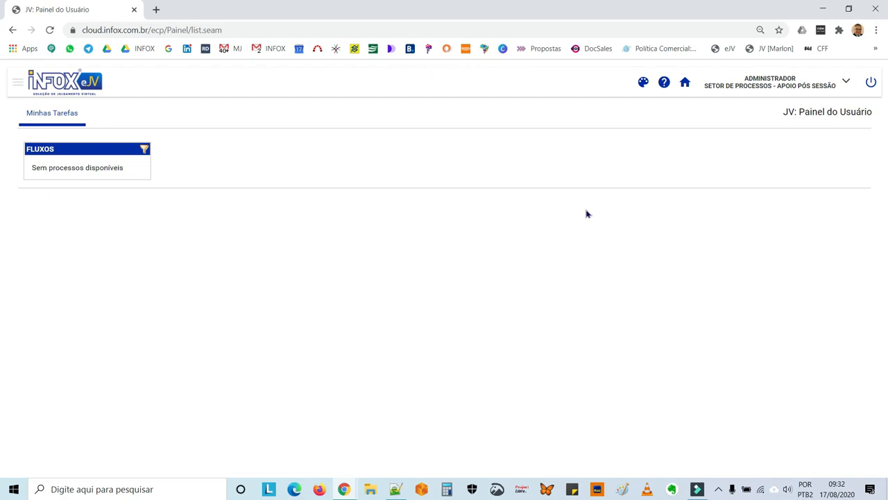
Log out and sign back in with the session president's saved Conselheiro 1 login
left_click(871, 82)
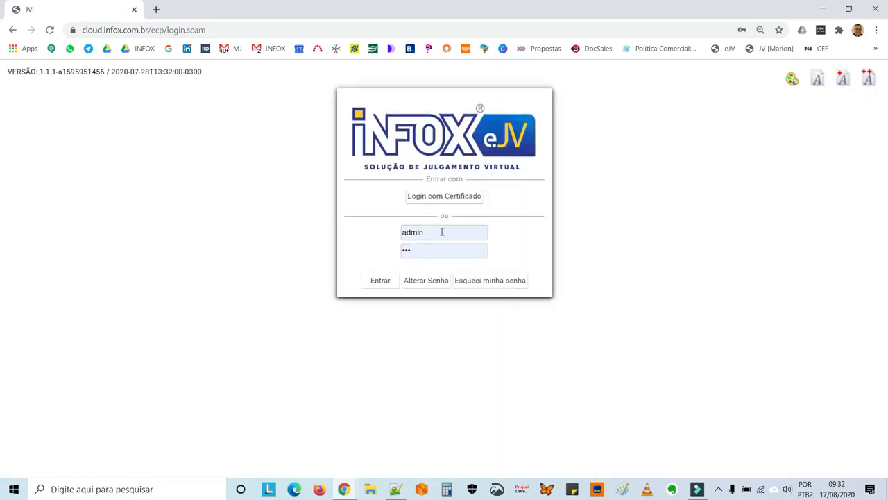
double_click(441, 231)
type("conselheiro3")
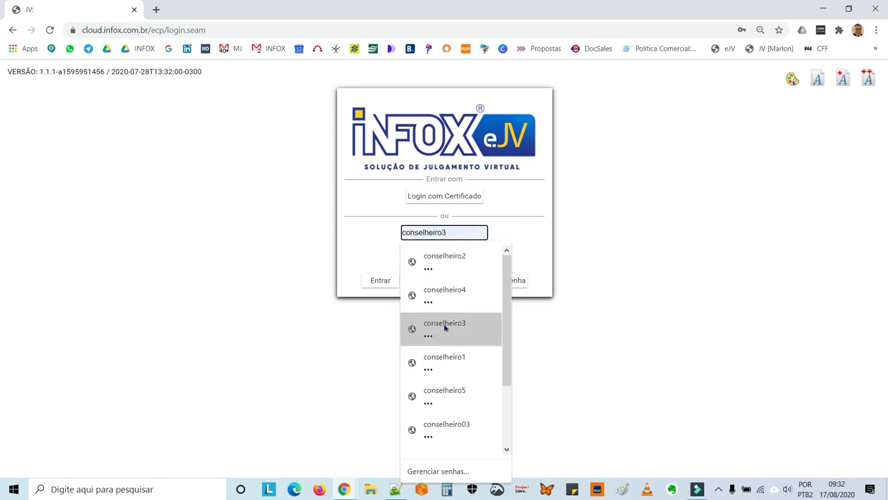
left_click(450, 357)
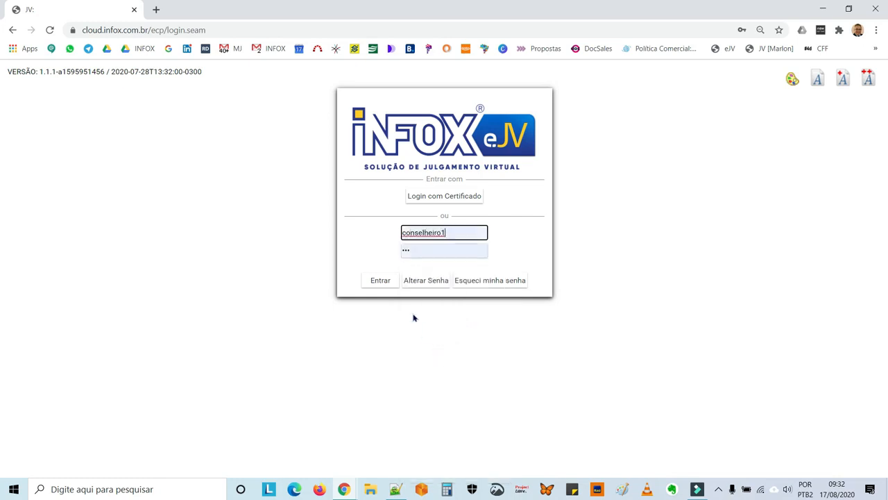
left_click(380, 281)
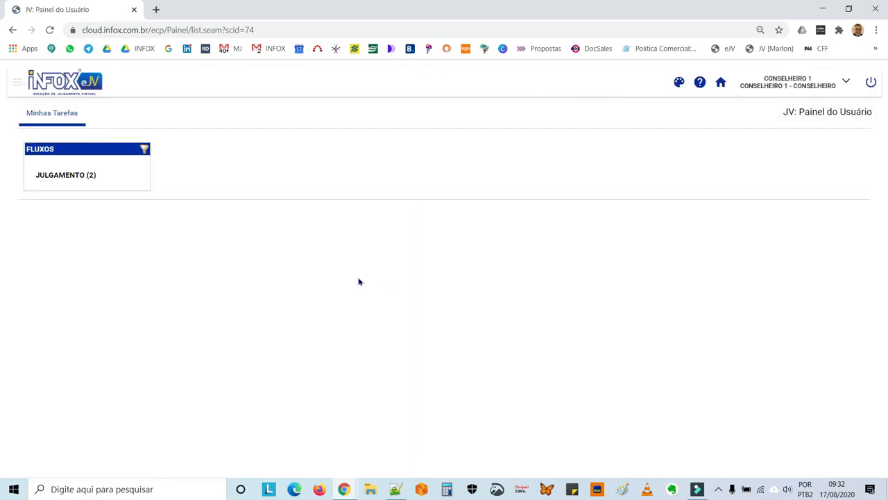
Go to Sessão de Julgamento > Assinatura de documentos da sessão
left_click(17, 84)
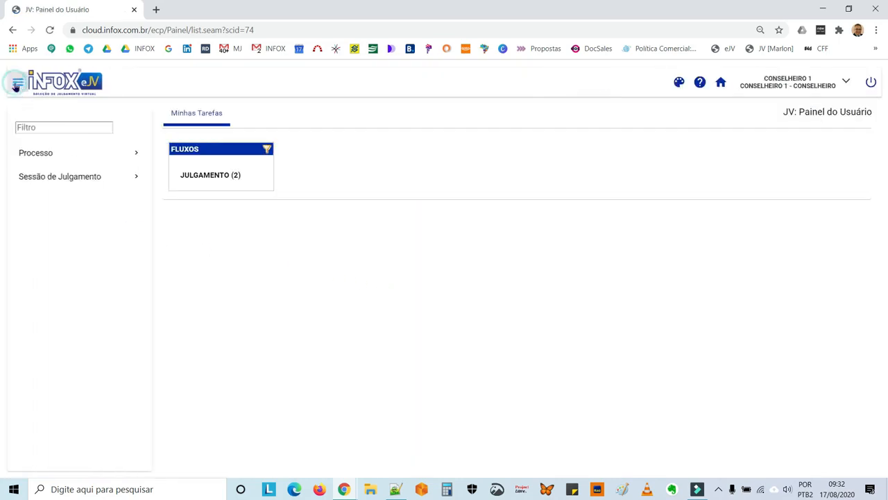
left_click(52, 184)
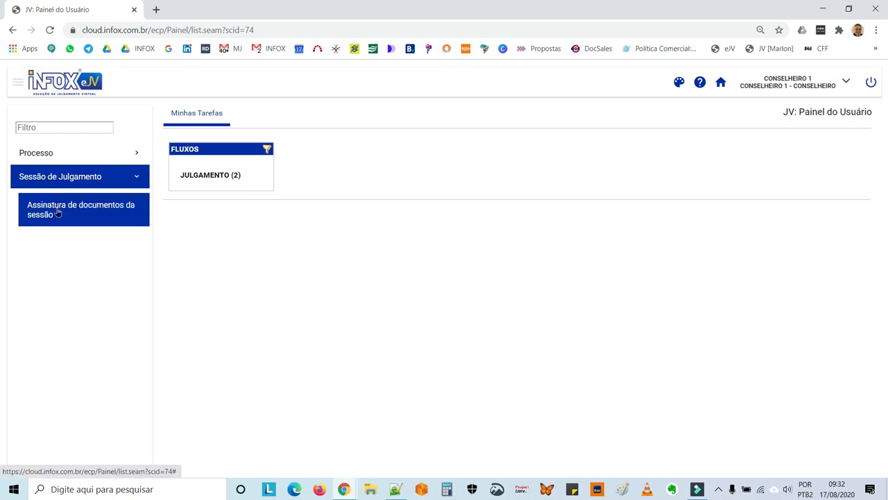
left_click(58, 213)
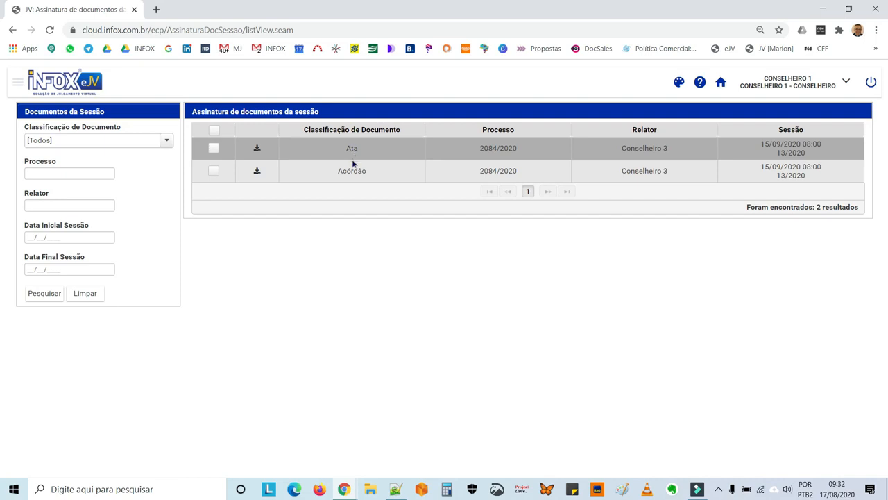
Select the Ata and Acórdão and sign both digitally via the certificado_digital.jnlp Java signer
left_click(214, 131)
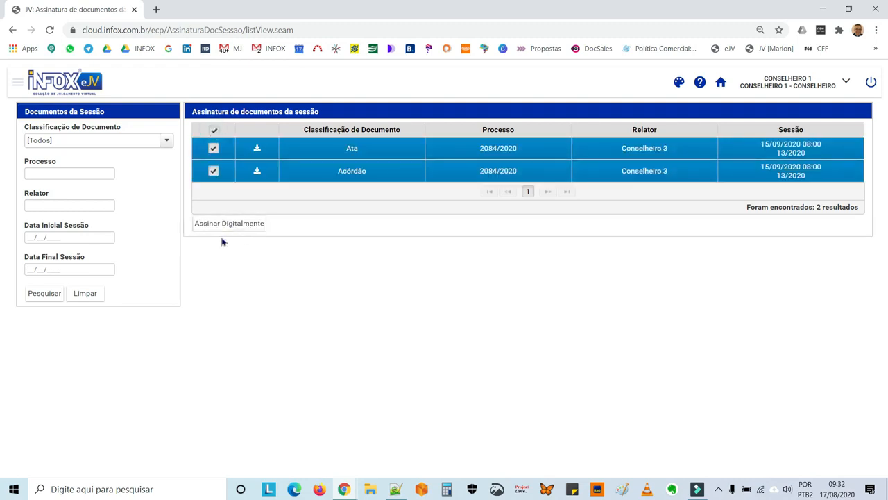
left_click(225, 229)
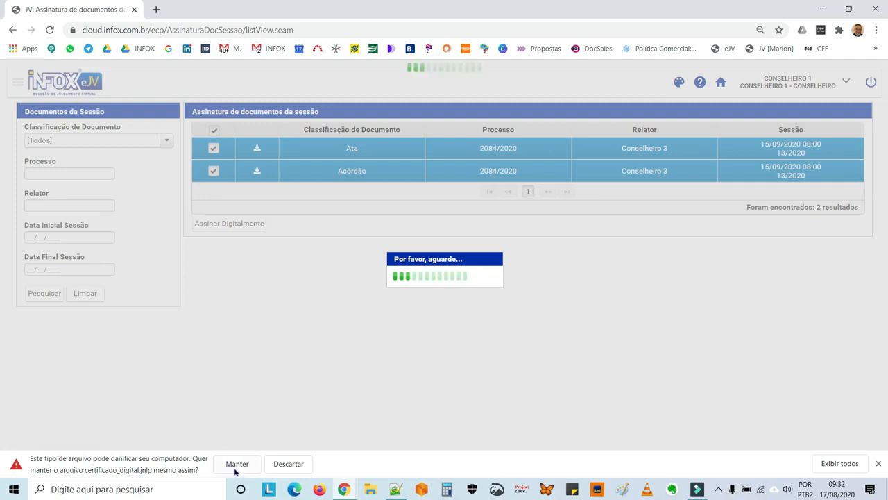
left_click(235, 470)
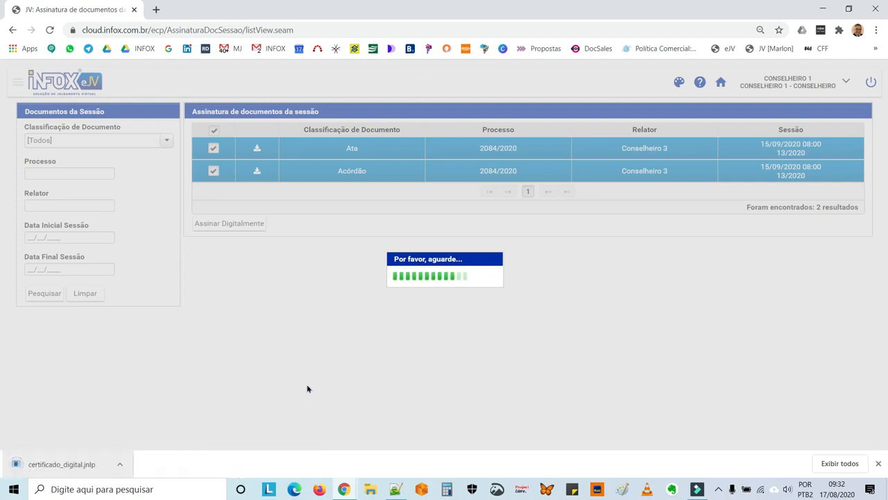
left_click(64, 462)
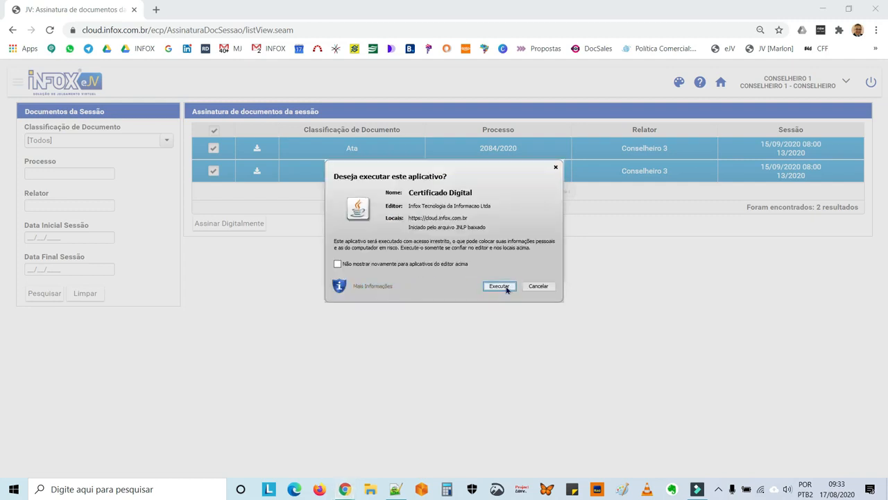
left_click(505, 287)
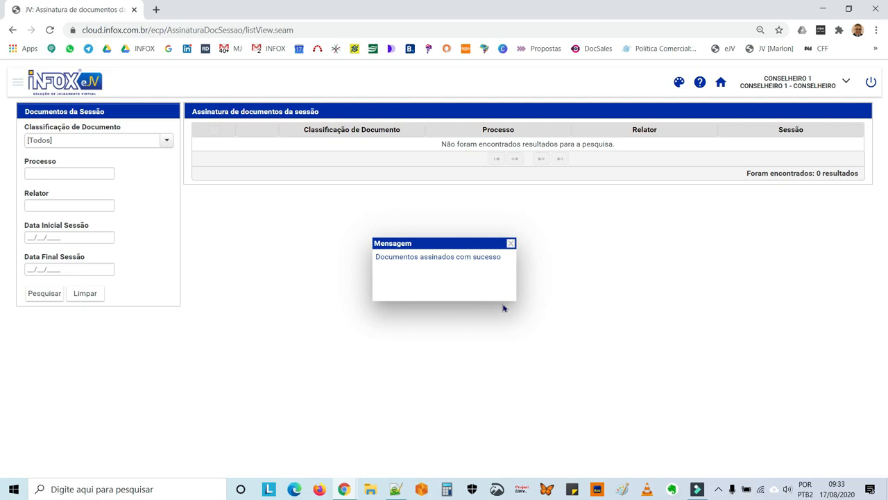
left_click(512, 244)
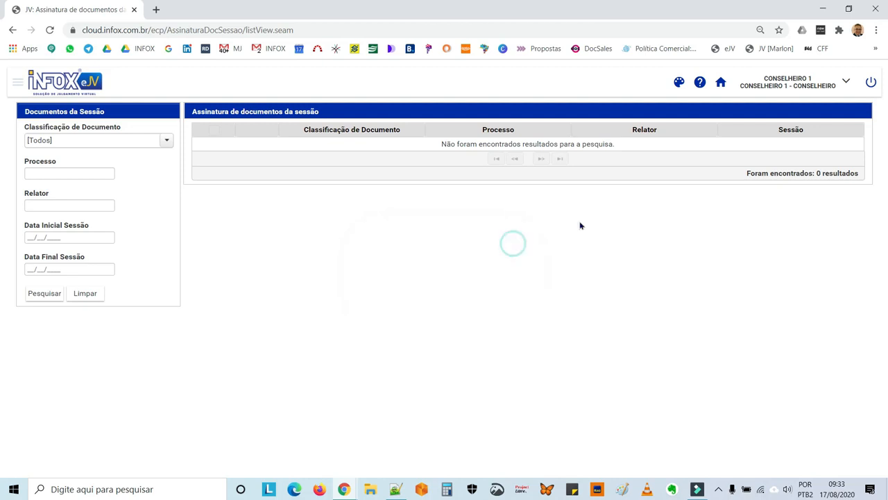
Log out and sign in with the session secretary's saved Conselheiro 2 login
left_click(870, 81)
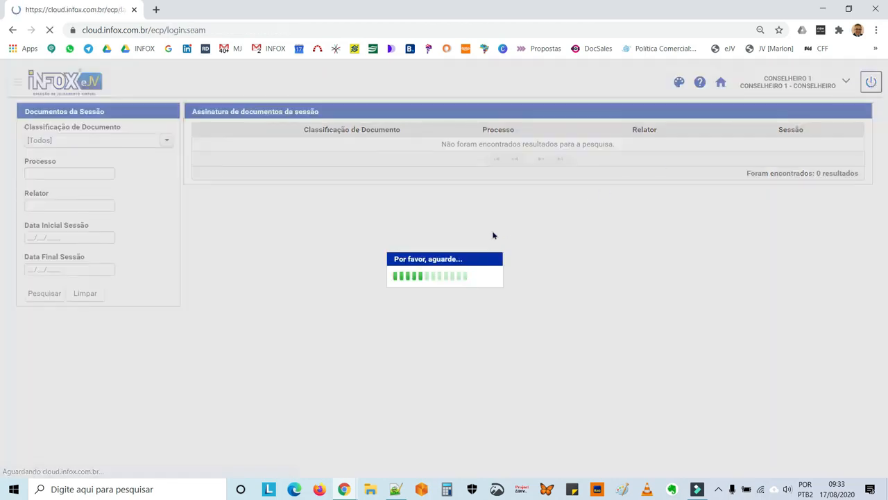
left_click(454, 232)
double_click(453, 231)
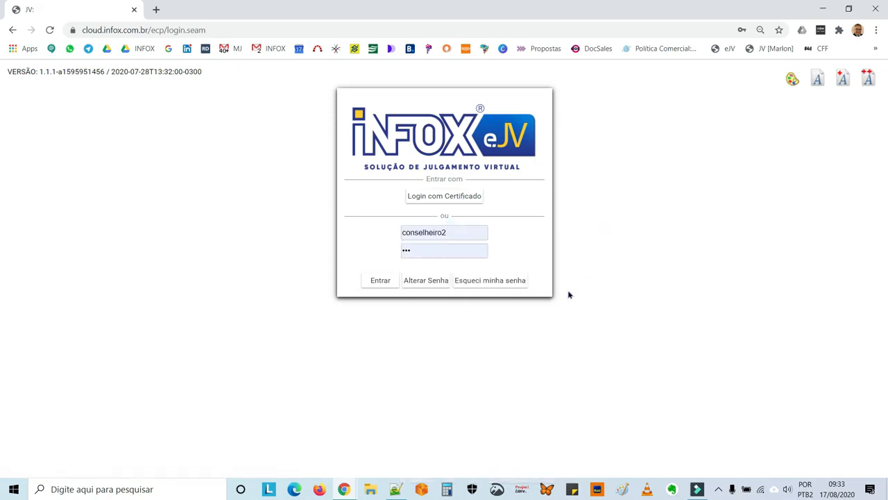
left_click(380, 280)
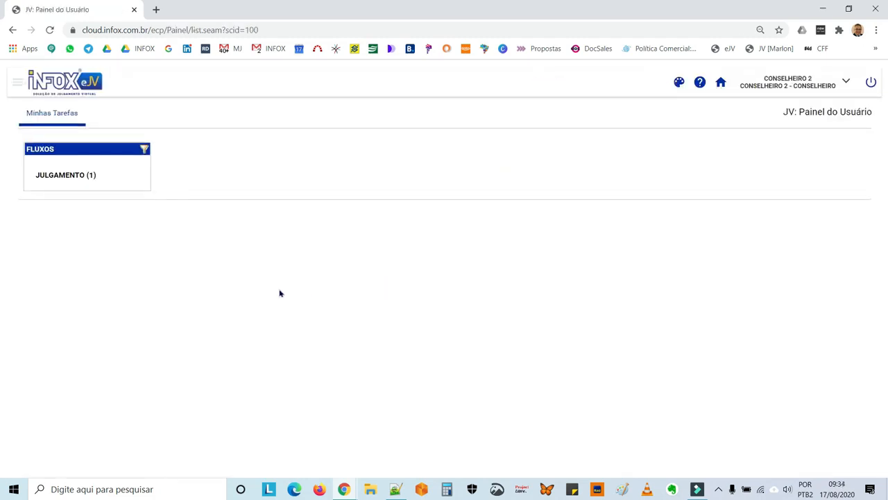
Digitally sign the session Ata from Assinatura de documentos da sessão, then log out
left_click(17, 82)
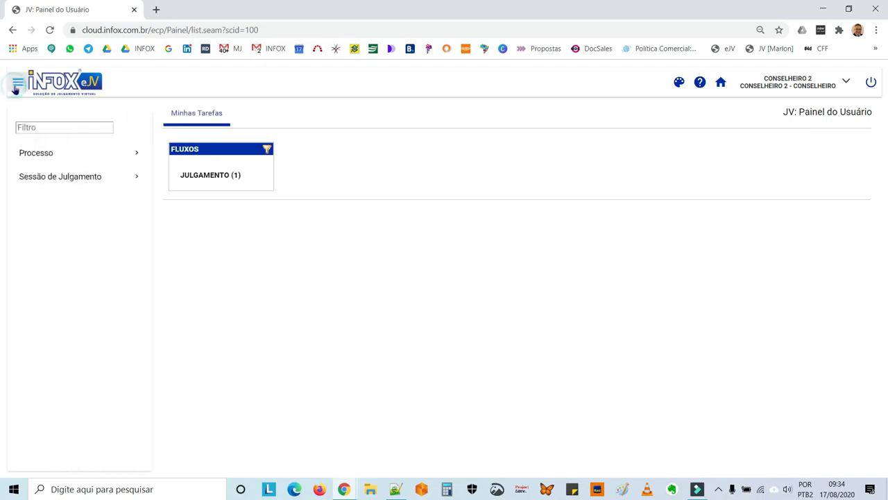
left_click(45, 178)
left_click(54, 213)
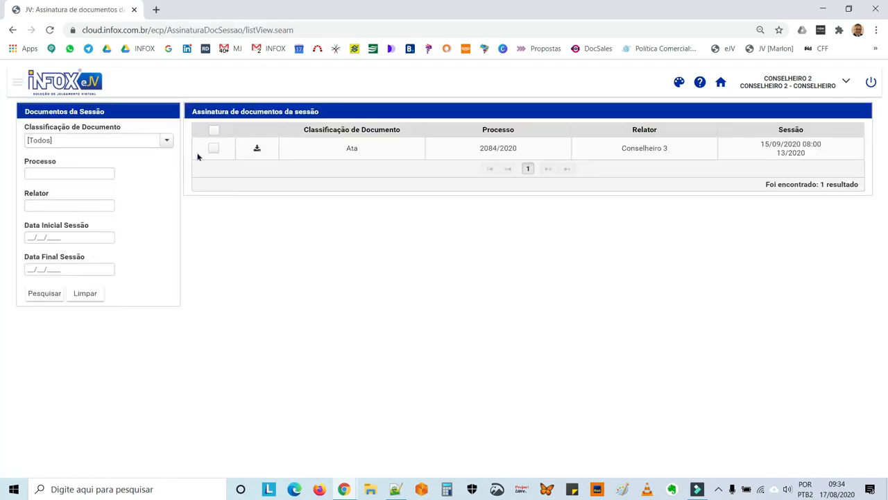
left_click(213, 131)
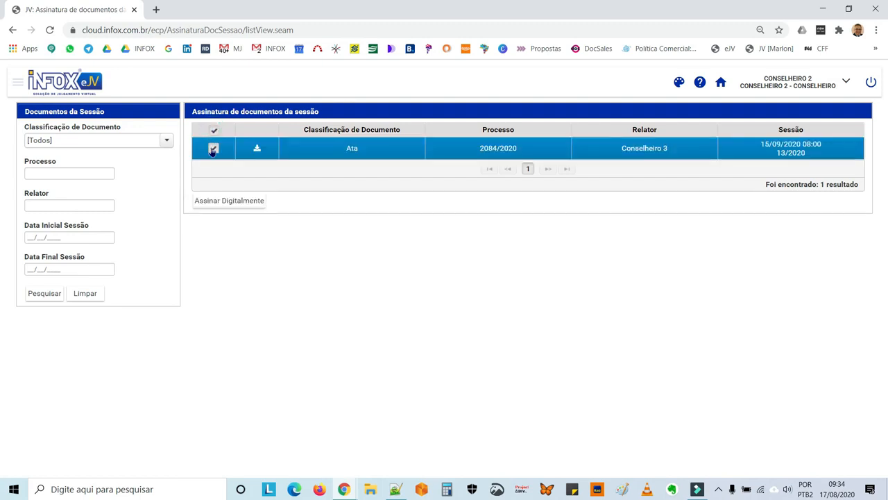
left_click(219, 203)
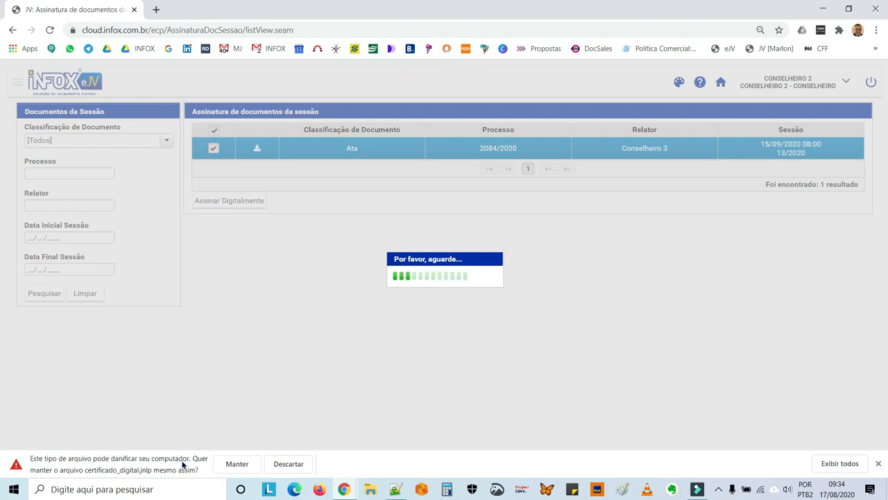
left_click(236, 468)
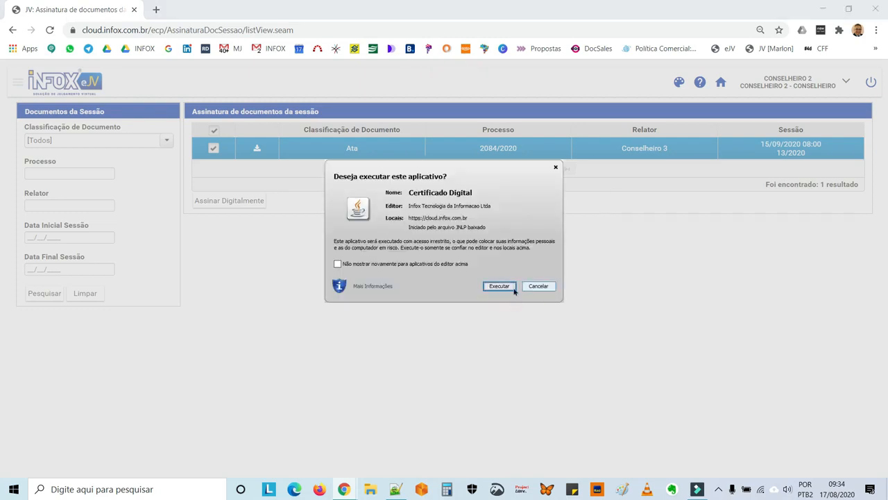
left_click(499, 285)
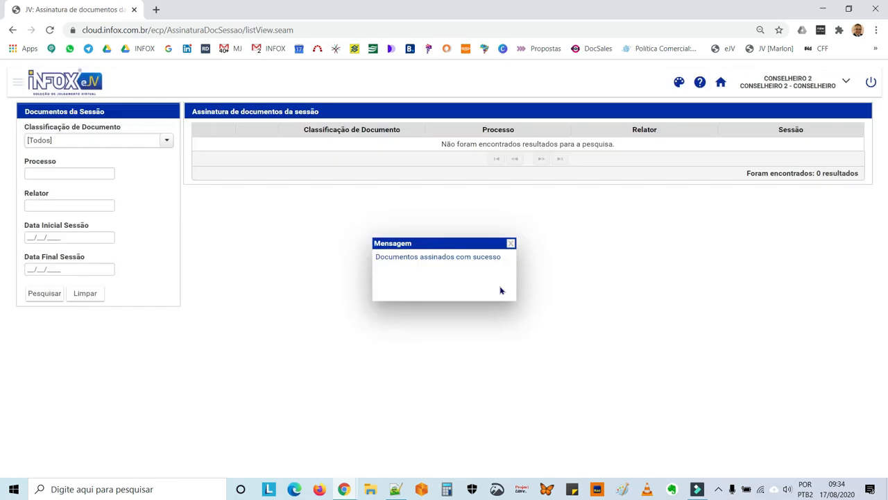
left_click(511, 244)
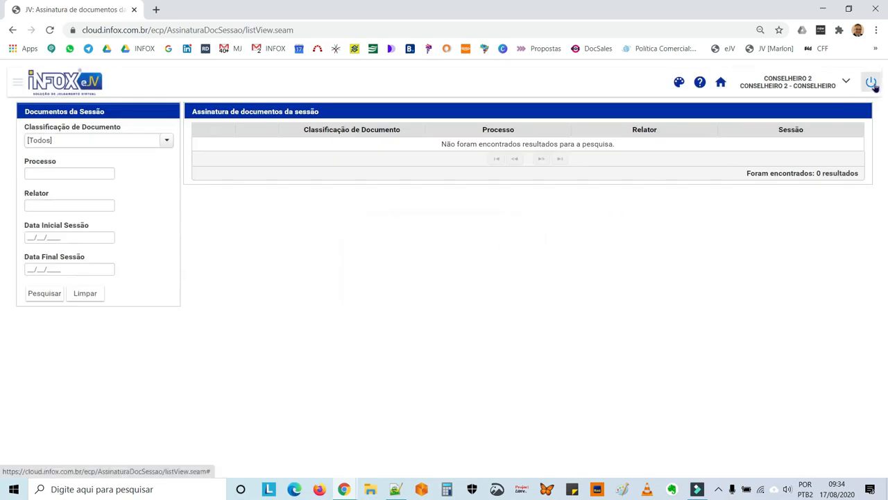
left_click(875, 85)
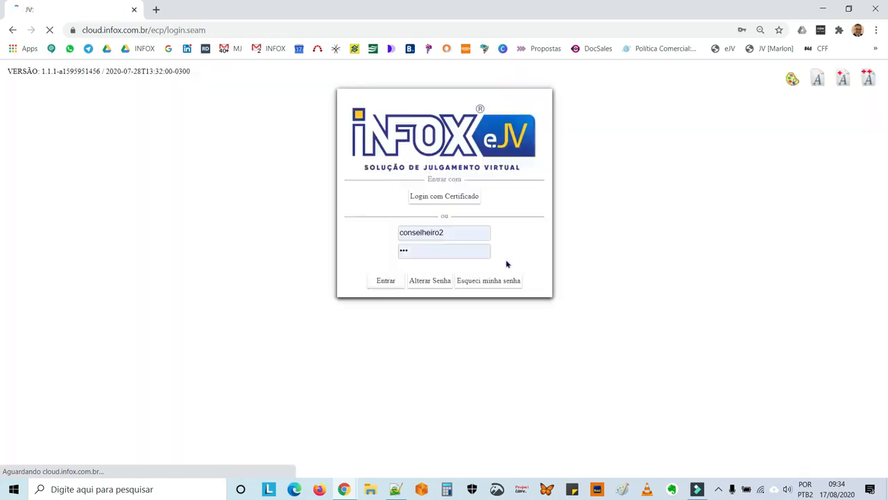
Log in with the rapporteur councillor's saved Conselheiro 3 login
left_click(463, 234)
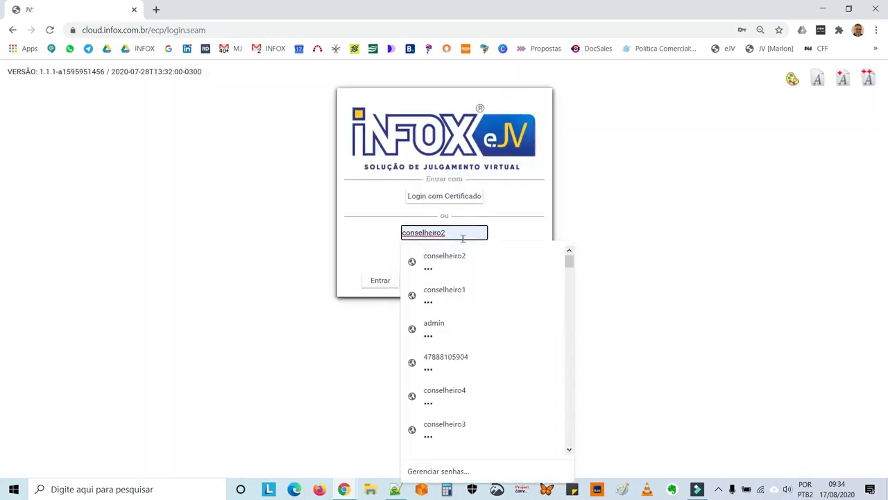
key("BackSpace")
type("3")
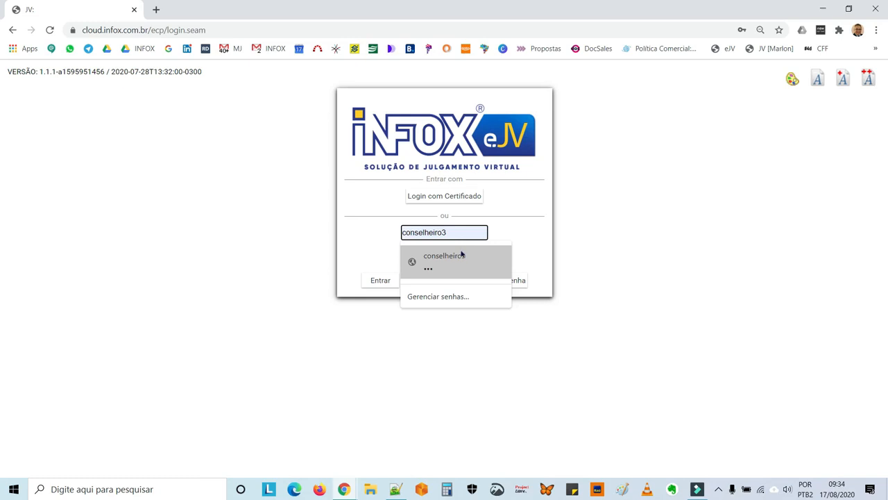
left_click(462, 256)
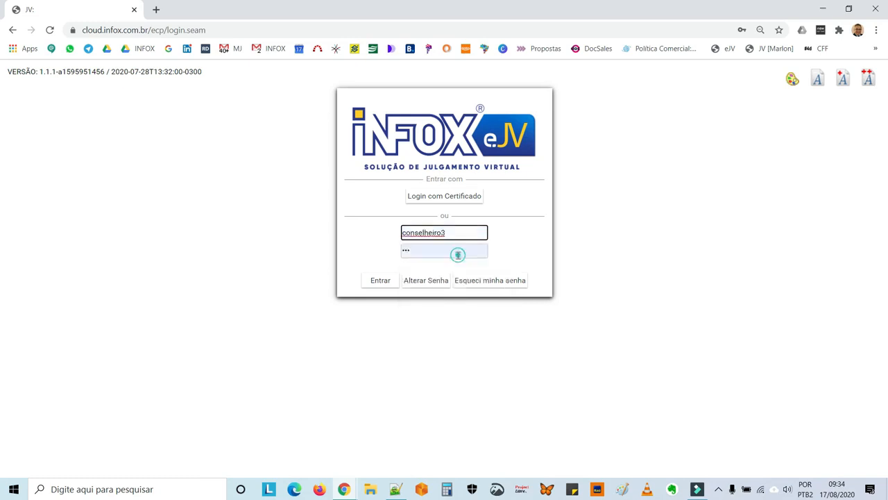
left_click(380, 280)
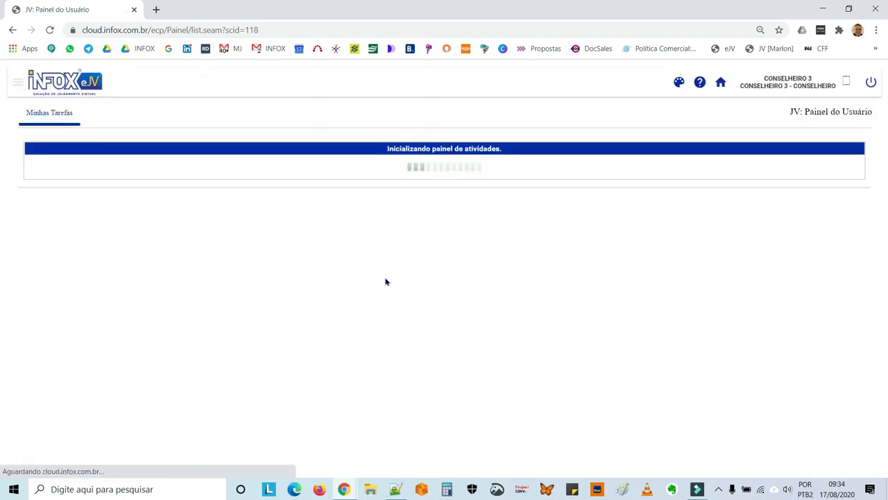
Digitally sign both the Voto and Acórdão of case 2084/2020 via the certificate launcher
left_click(16, 83)
left_click(41, 178)
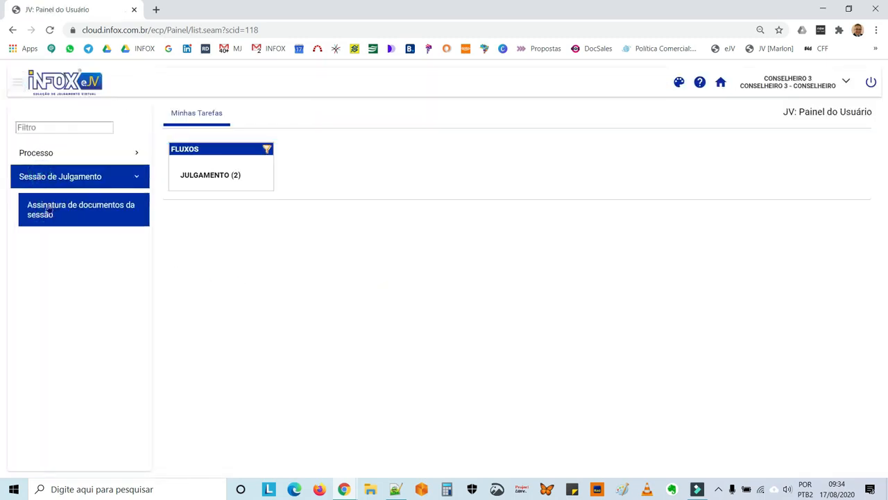
left_click(49, 210)
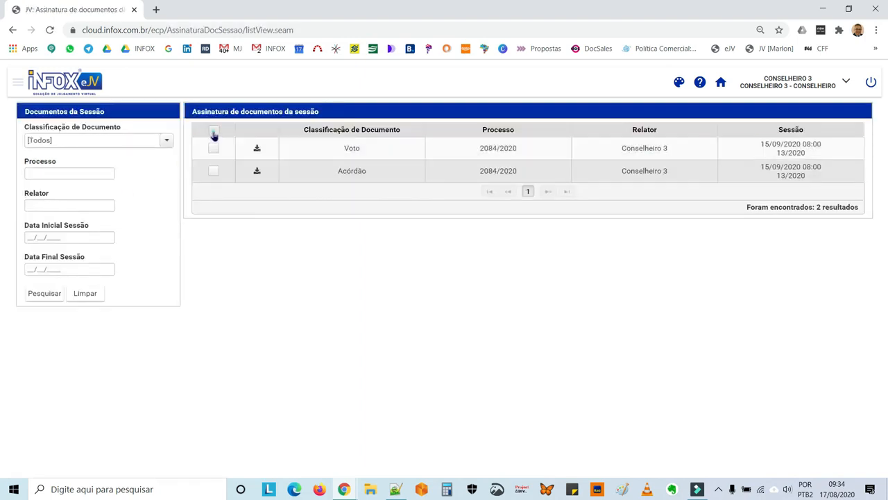
left_click(213, 131)
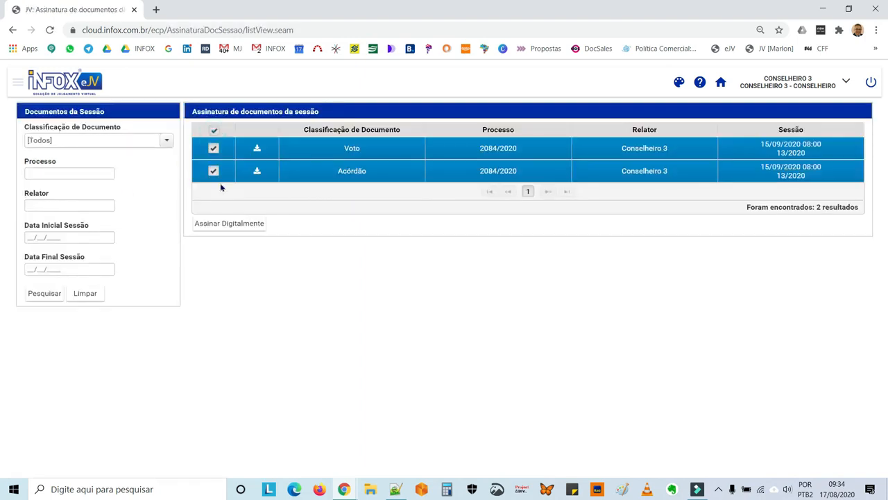
left_click(221, 225)
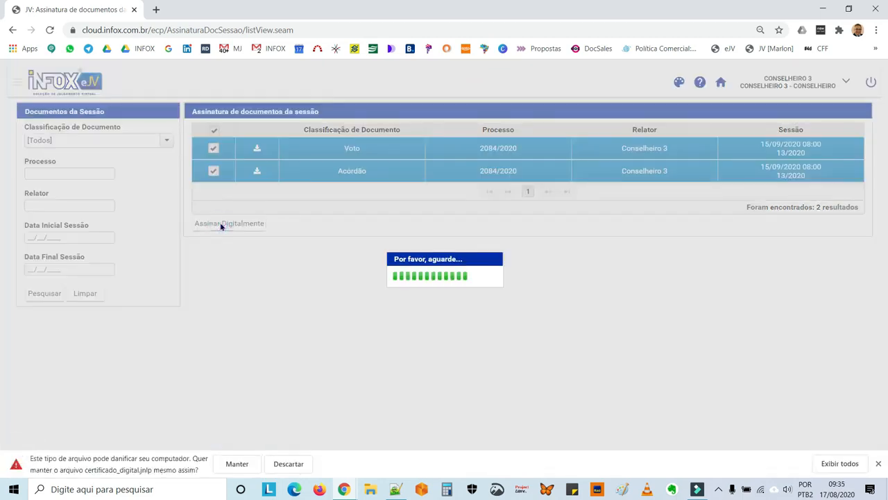
left_click(235, 465)
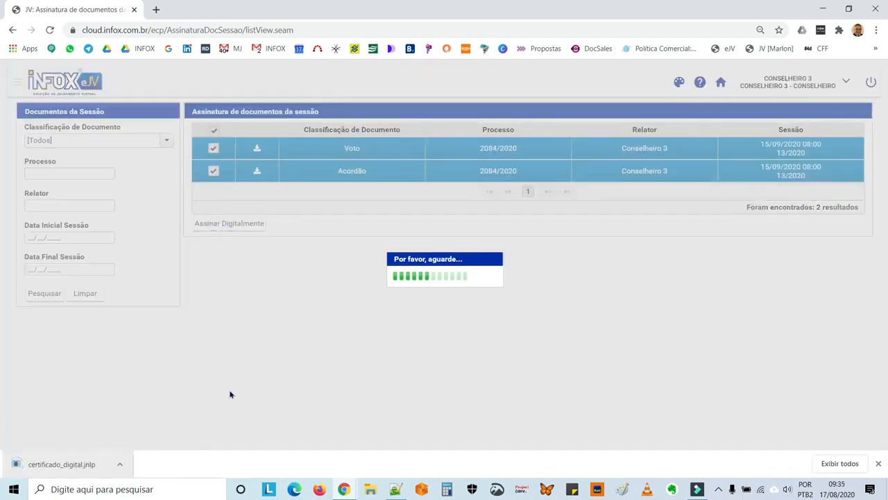
left_click(77, 465)
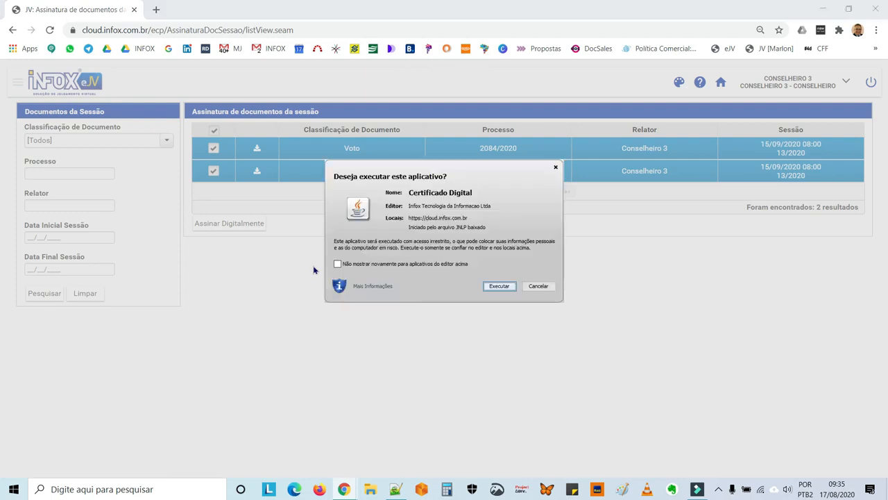
left_click(501, 287)
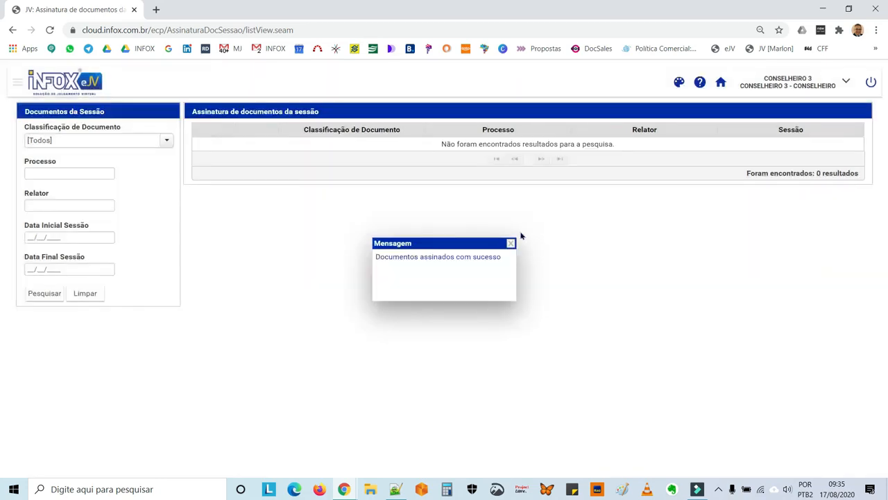
left_click(511, 244)
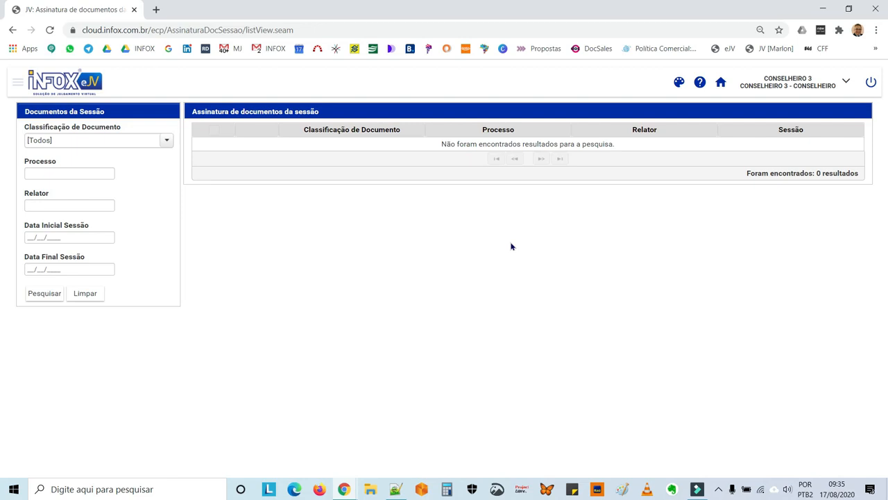
Log out and log back in with the administrator's saved login
left_click(871, 83)
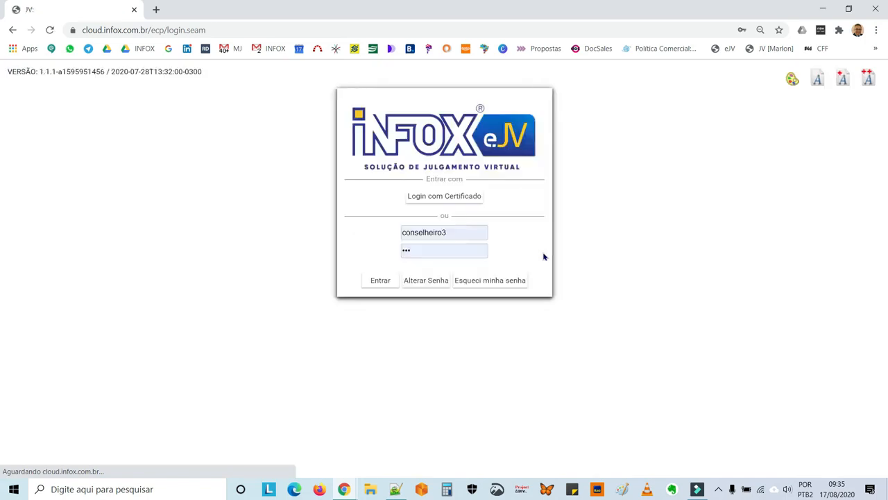
double_click(450, 235)
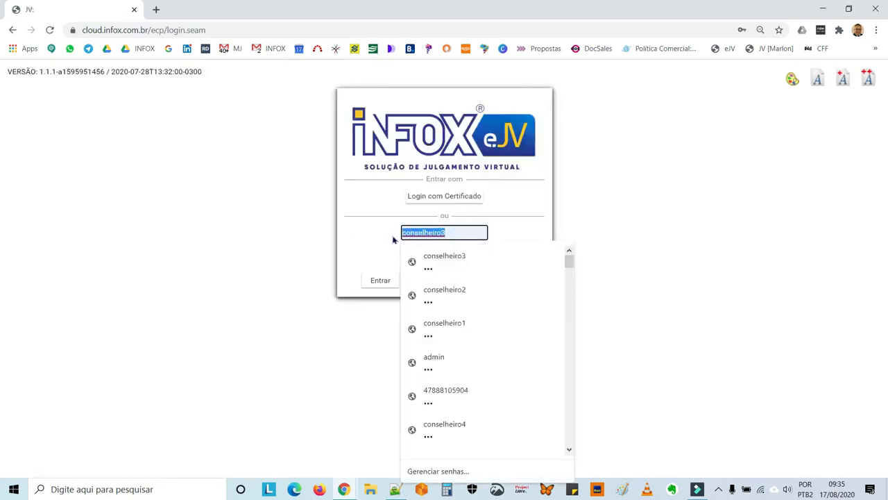
type("4")
left_click(444, 257)
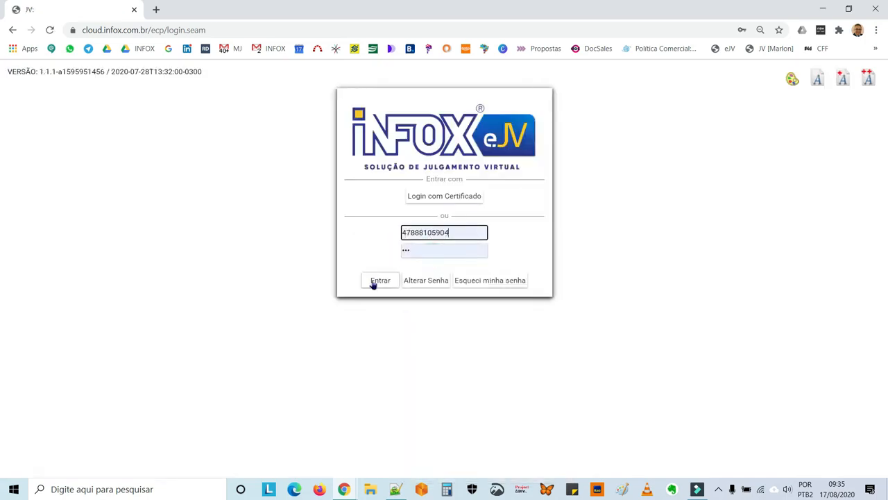
left_click(373, 281)
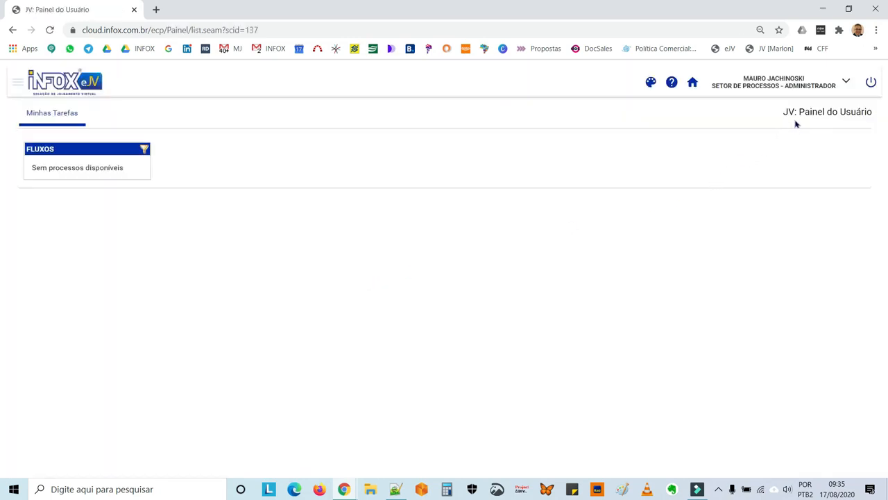
Switch to the Apoio Pós Sessão profile and list the JULGAMENTO Imprimir Documentos de Sessão task's processes
left_click(845, 81)
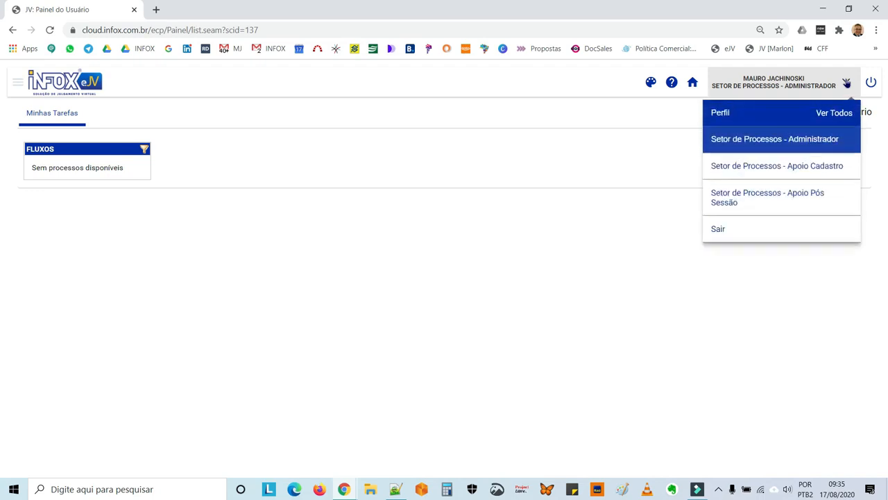
left_click(800, 201)
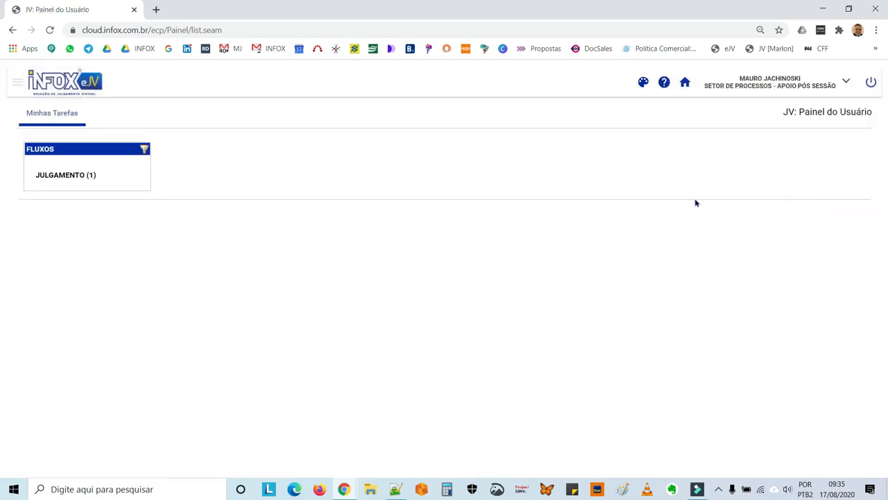
left_click(66, 177)
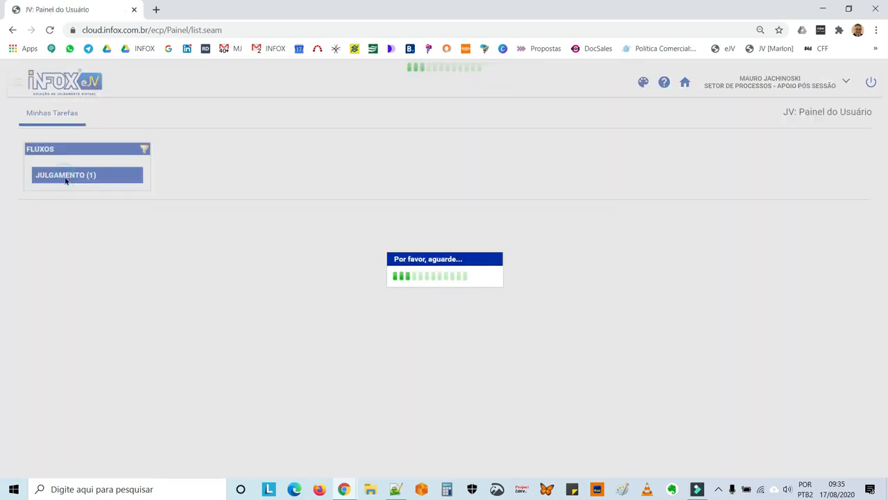
left_click(205, 170)
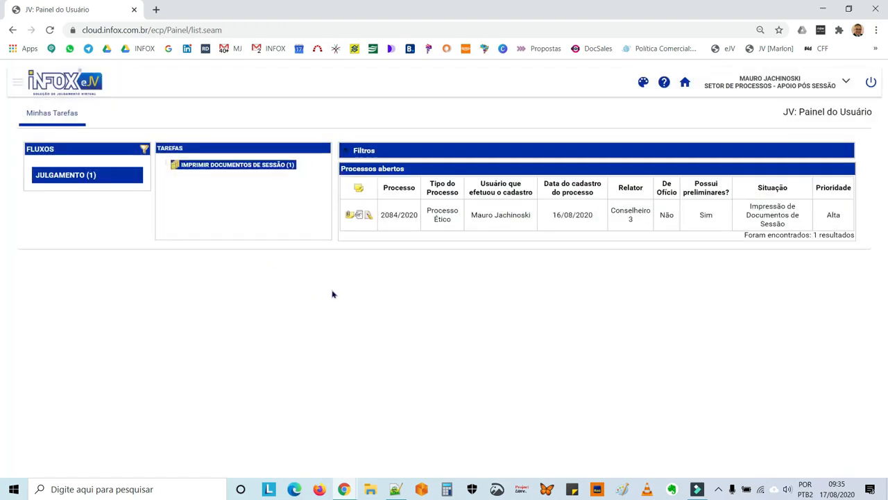
Open case 2084/2020 full-screen, list its four documents, and check who signed the Voto
left_click(368, 216)
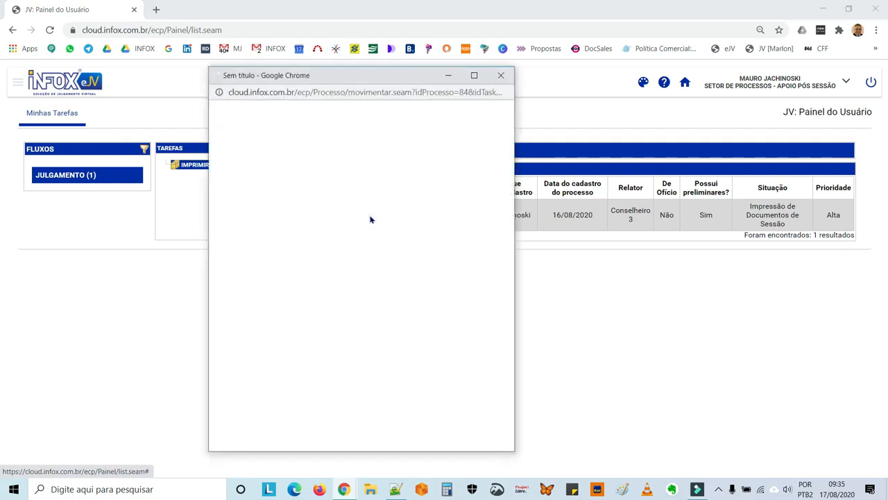
double_click(372, 77)
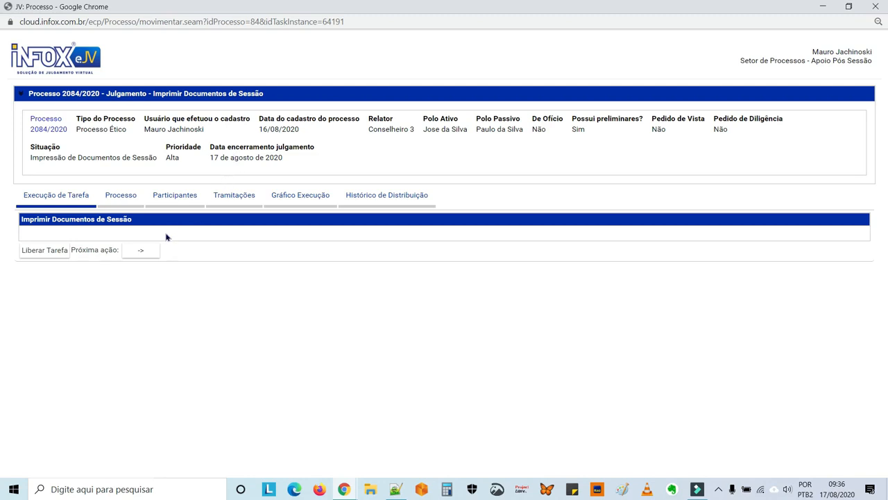
left_click(128, 199)
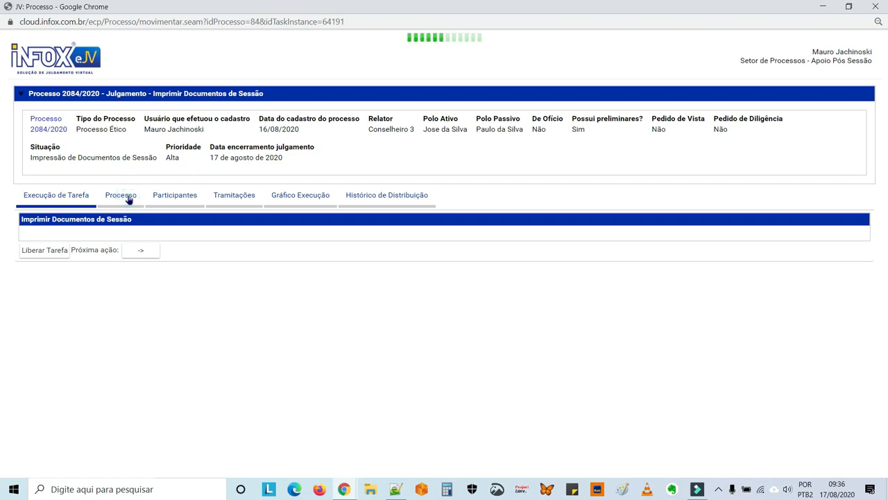
left_click(90, 337)
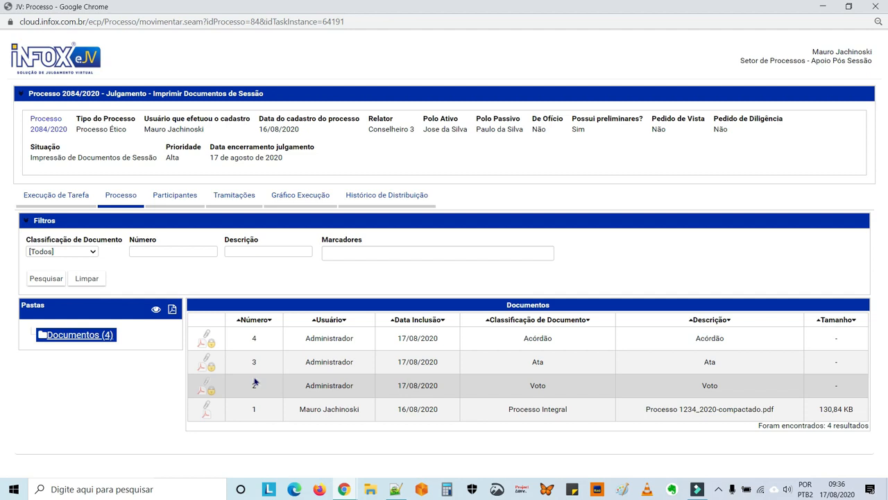
left_click(212, 394)
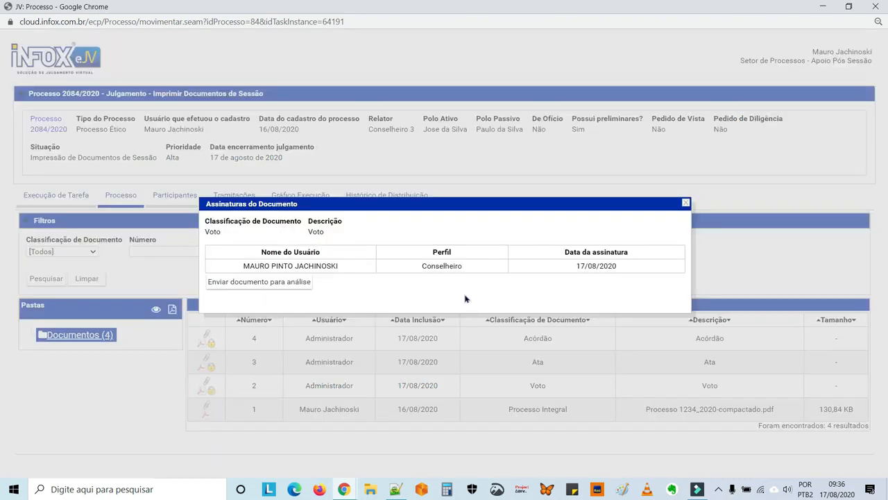
left_click(685, 203)
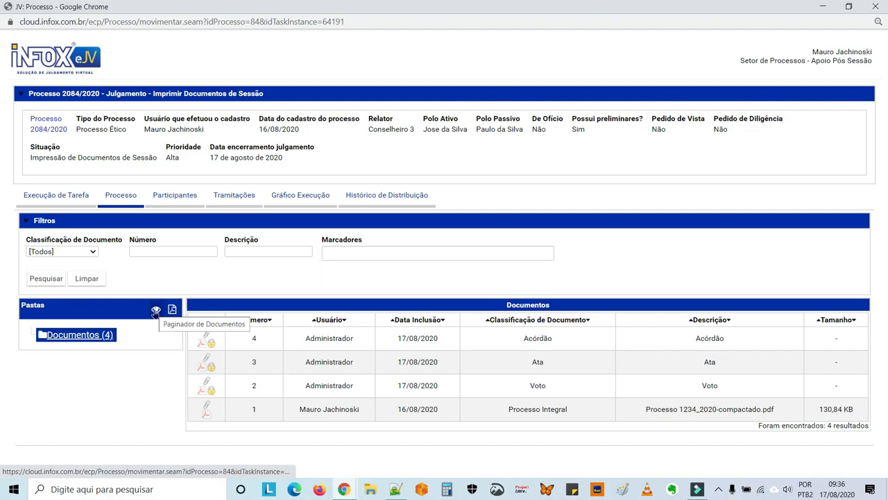
Open the Paginador de Documentos full-screen and preview the Acórdão
left_click(155, 311)
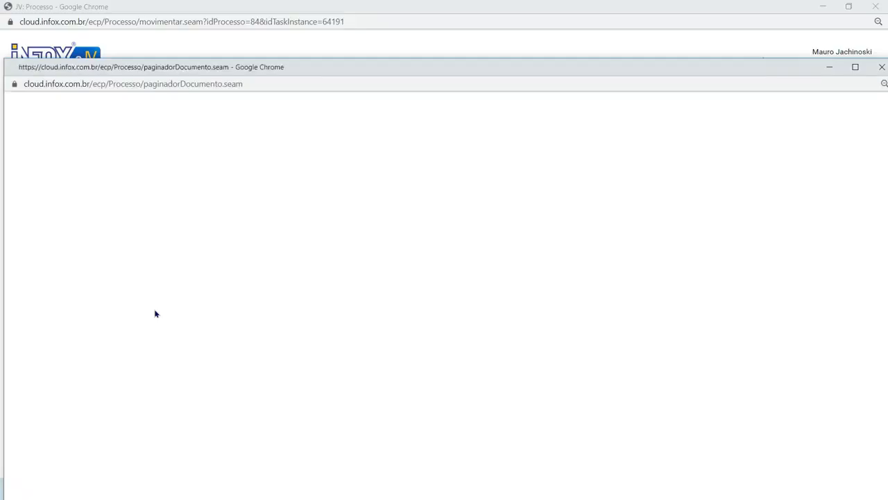
double_click(358, 69)
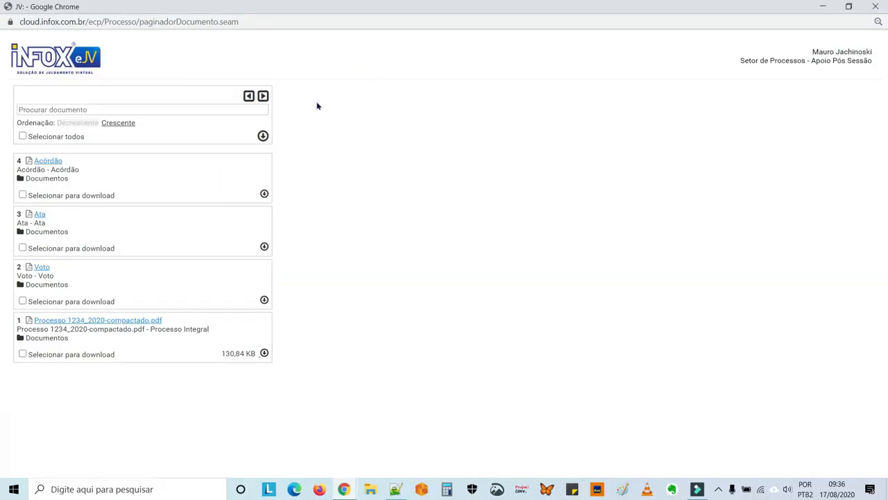
left_click(52, 163)
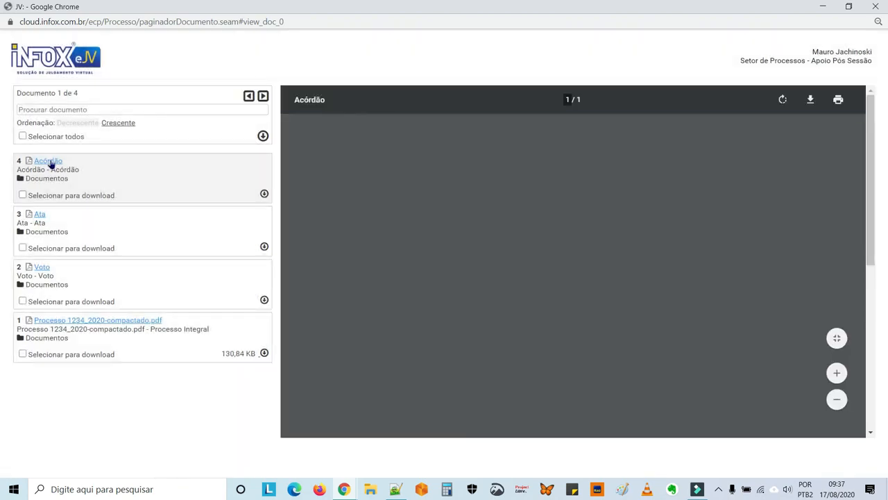
scroll(451, 299, "down", 4)
scroll(452, 299, "up", 4)
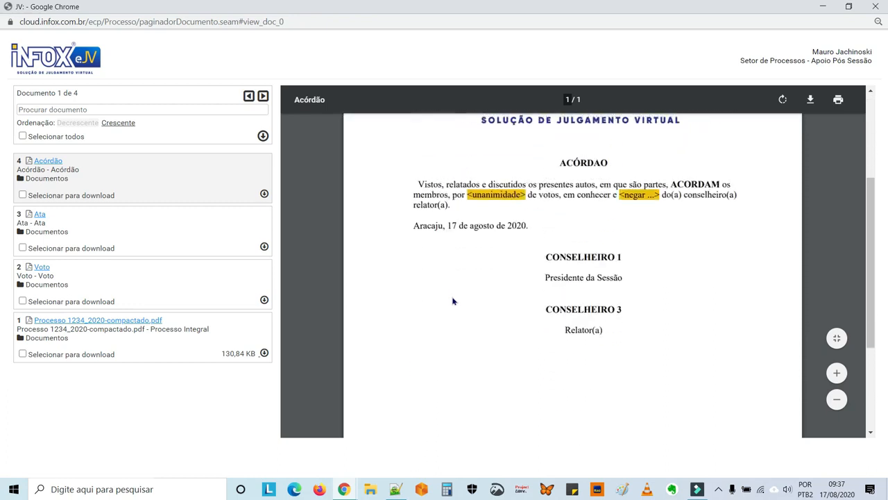
Download the Acórdão, Ata and Voto as one PDF with page numbering starting at 51
left_click(23, 195)
left_click(19, 248)
left_click(22, 248)
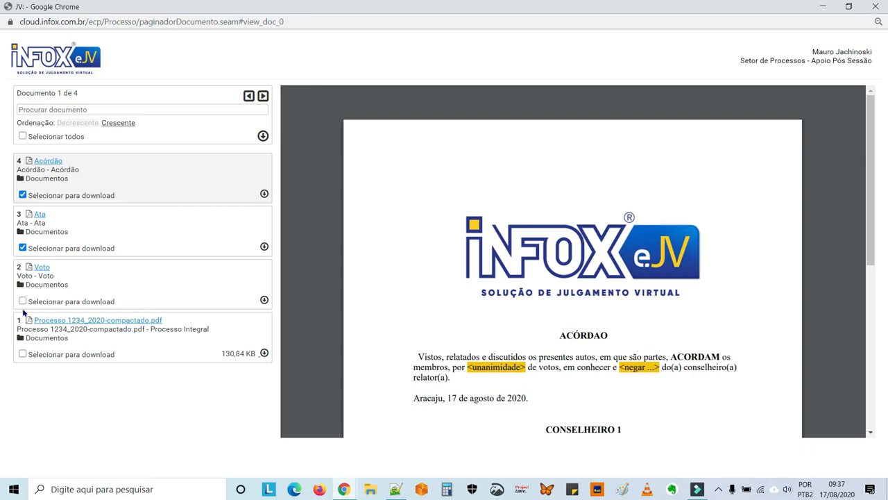
left_click(22, 301)
left_click(263, 137)
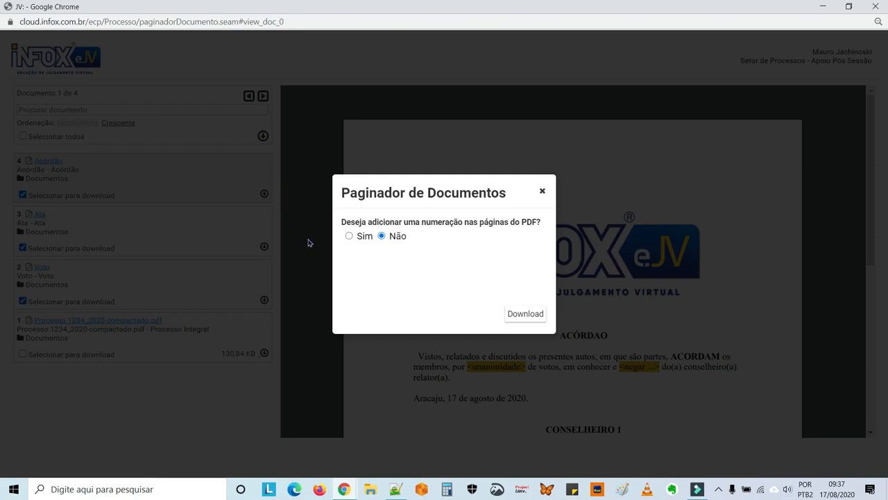
left_click(350, 237)
double_click(361, 273)
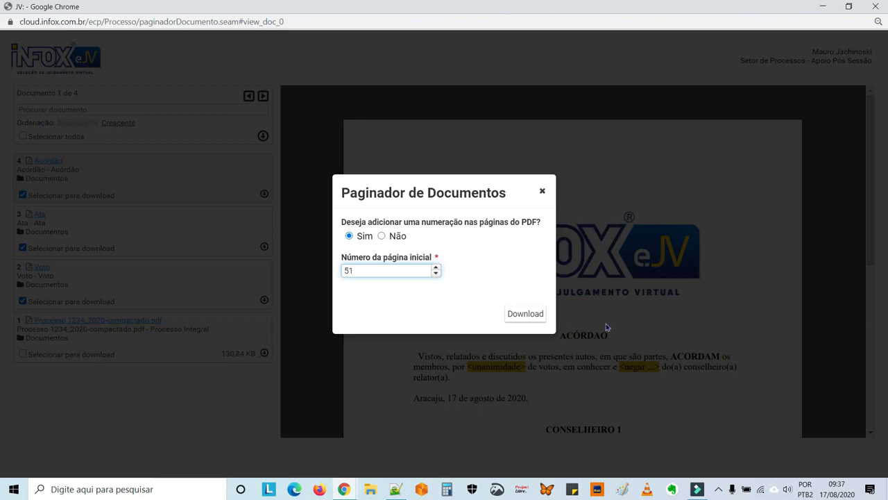
left_click(529, 314)
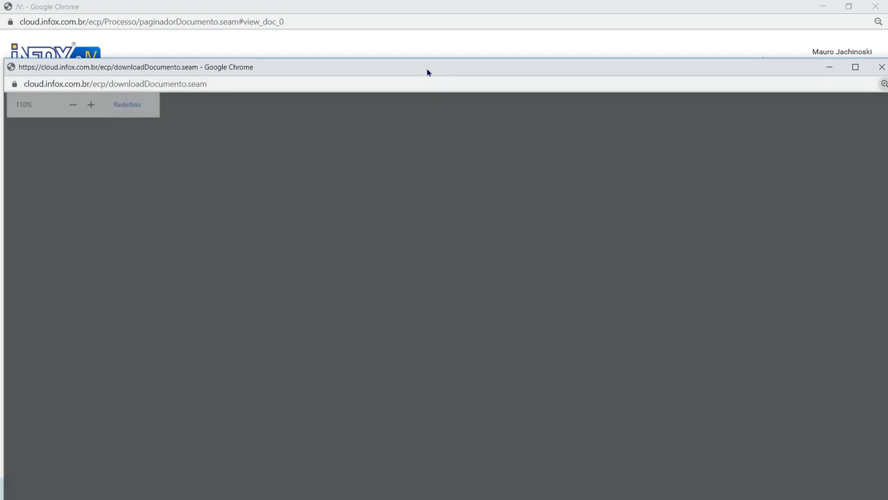
Maximize the numbered session PDF, scroll through pages 51 onward, and close it
double_click(426, 69)
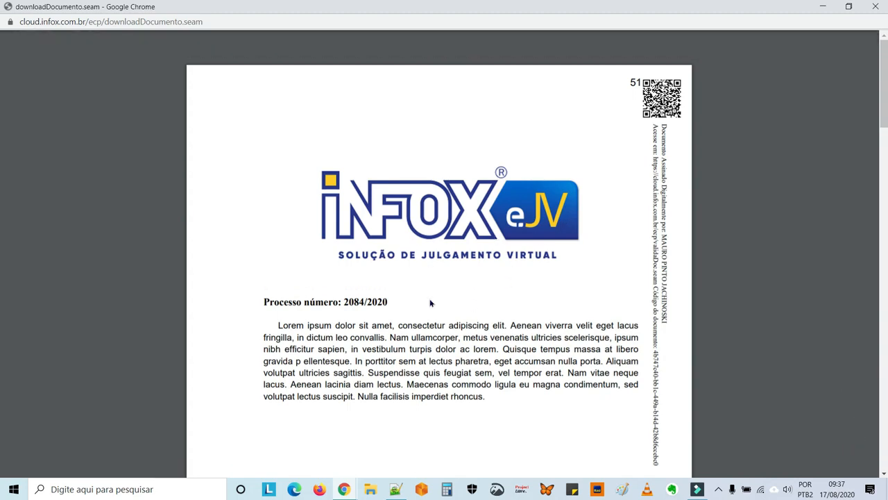
scroll(476, 273, "down", 10)
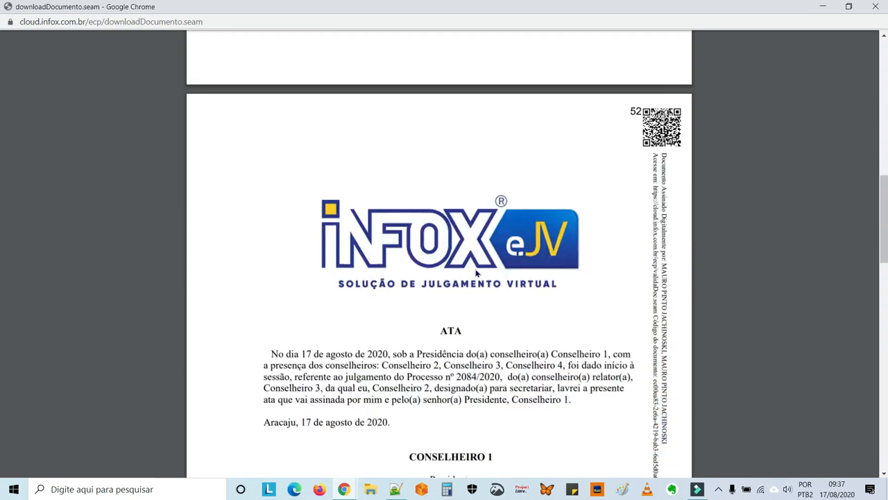
scroll(476, 273, "down", 3)
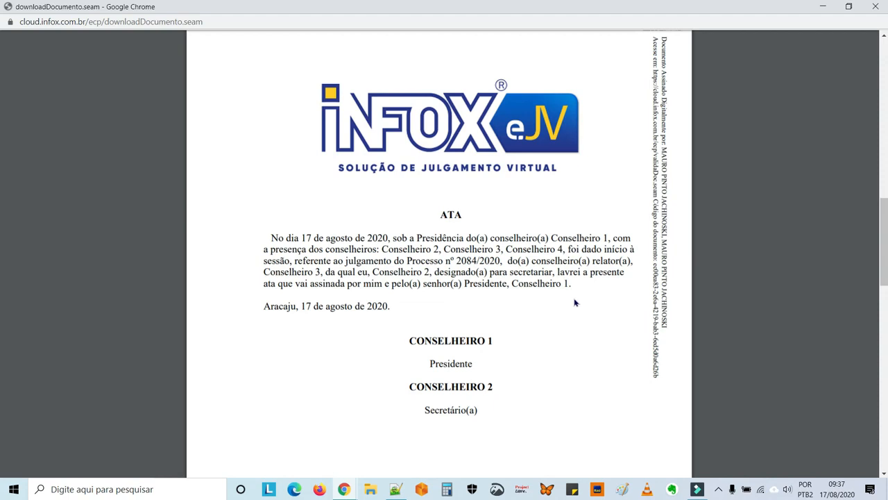
scroll(574, 303, "down", 15)
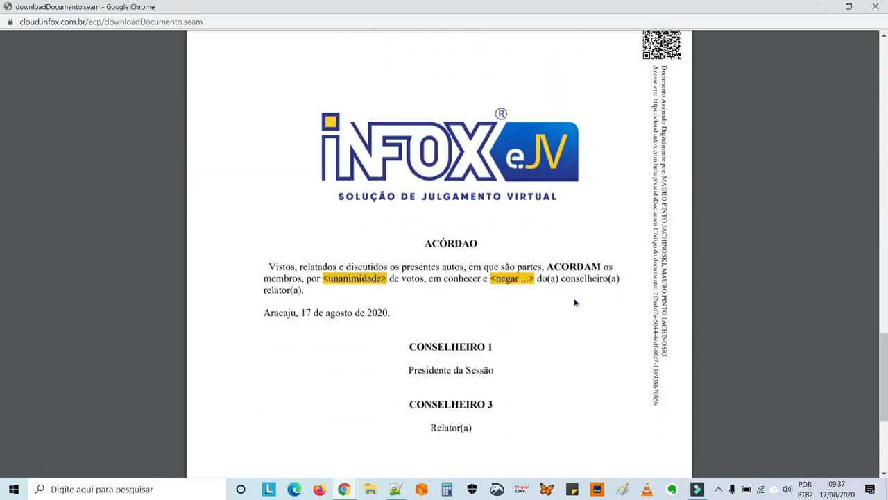
left_click(875, 7)
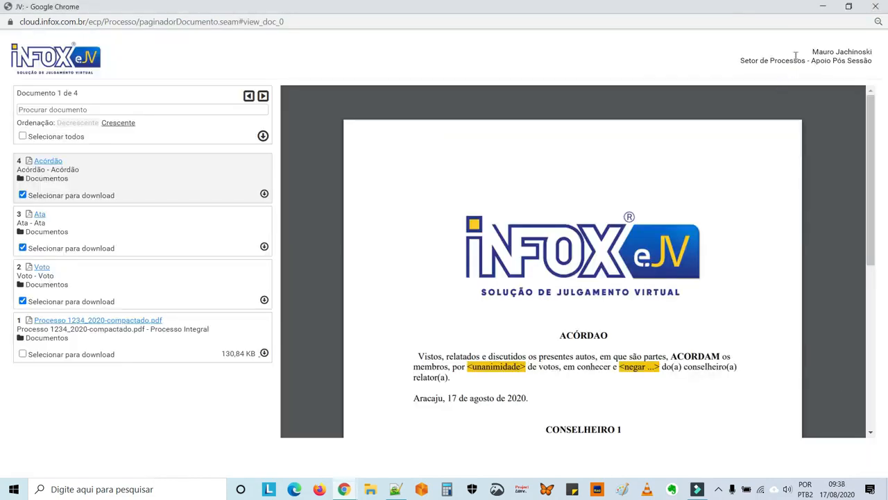
Generate the whole-case PDF, scroll through all 31 pages to the Ata and Acórdão, and close it
left_click(876, 9)
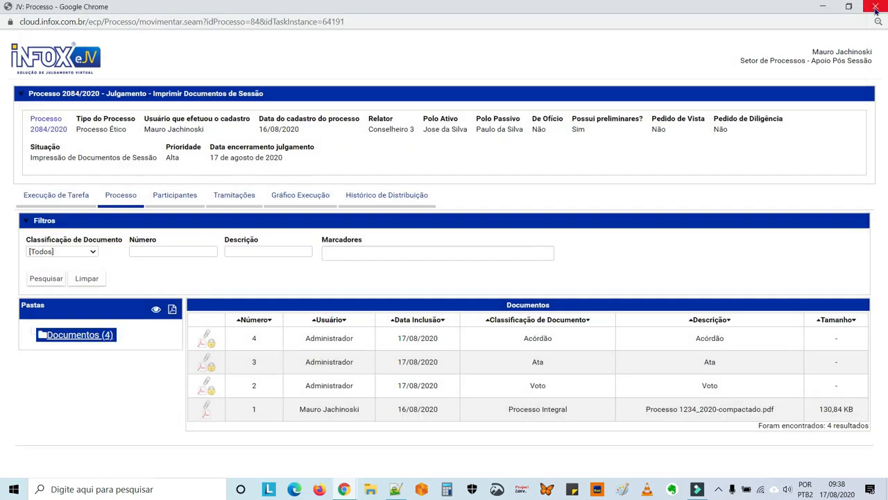
left_click(173, 309)
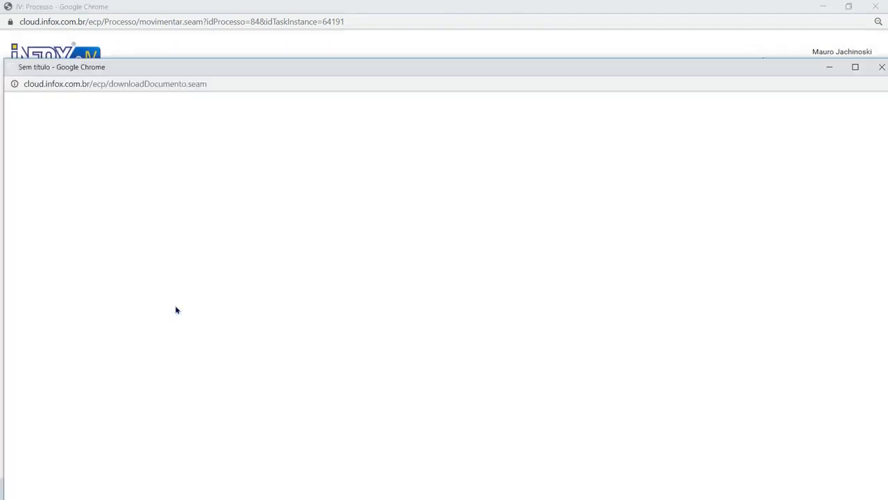
left_click(338, 69)
double_click(338, 69)
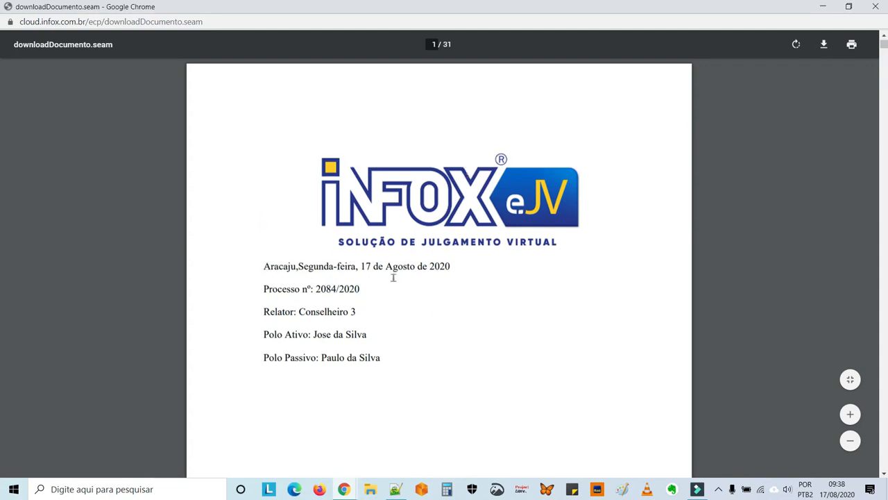
scroll(392, 277, "down", 10)
scroll(393, 278, "down", 10)
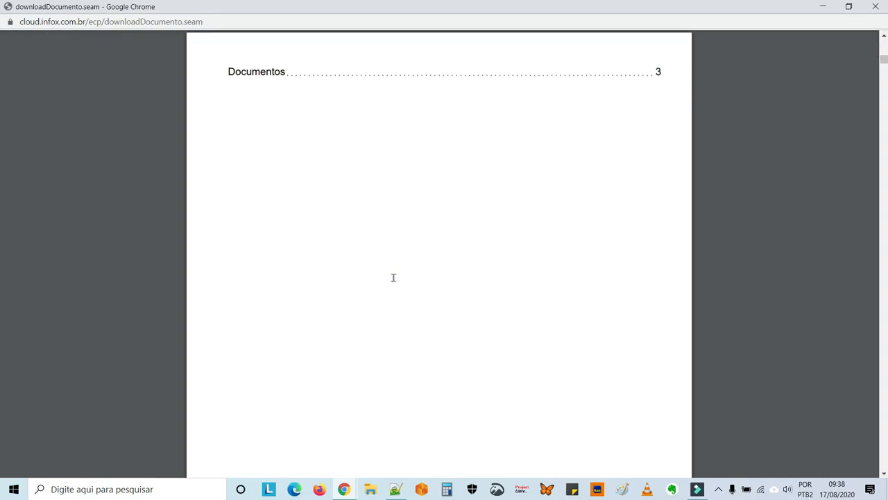
scroll(393, 278, "down", 10)
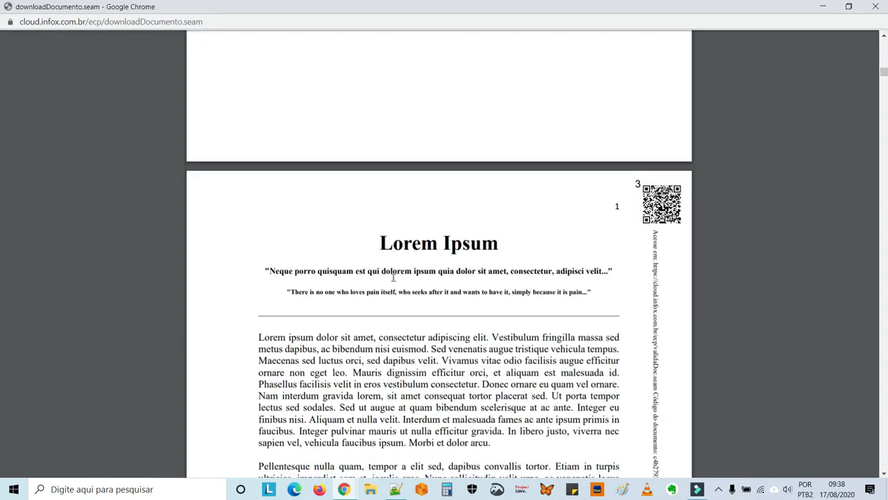
scroll(393, 278, "down", 10)
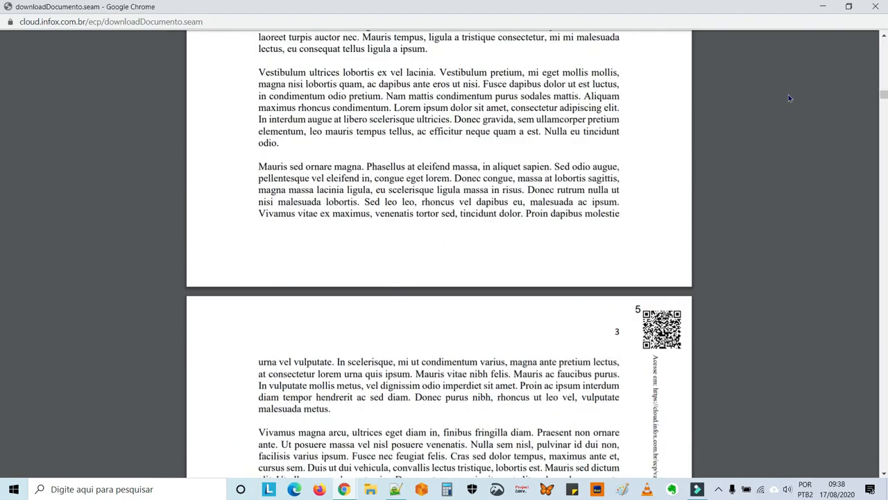
left_click_drag(878, 97, 885, 450)
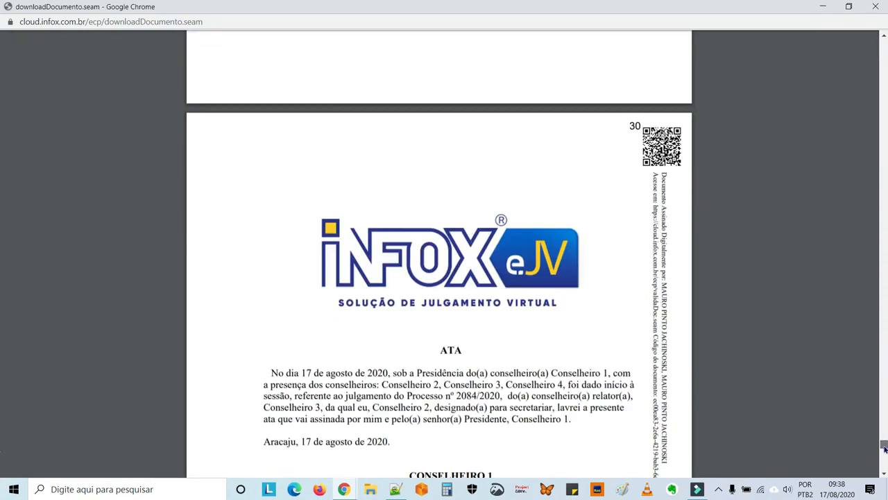
left_click(877, 7)
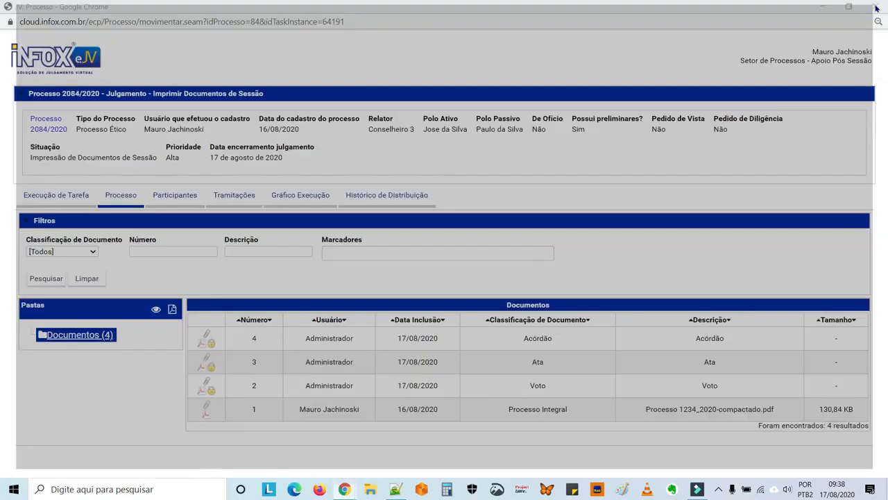
Advance case 2084/2020 to the next flow step and show its Gráfico Execução chart
left_click(42, 200)
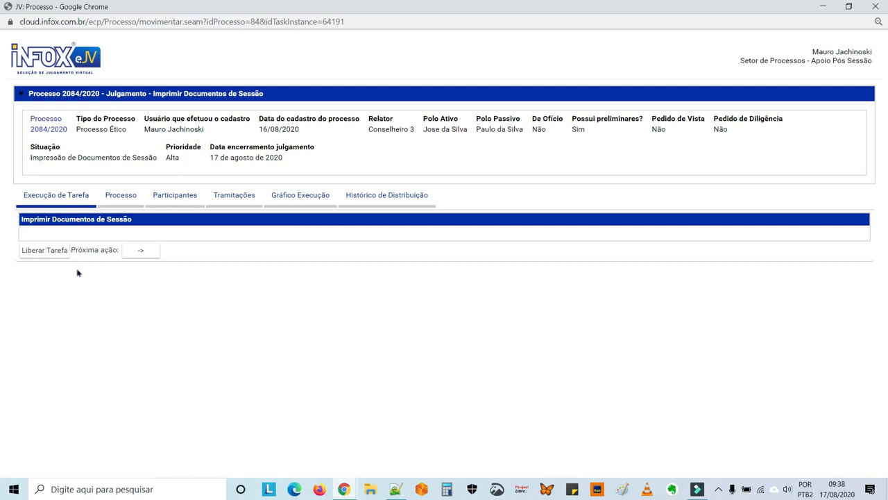
left_click(139, 254)
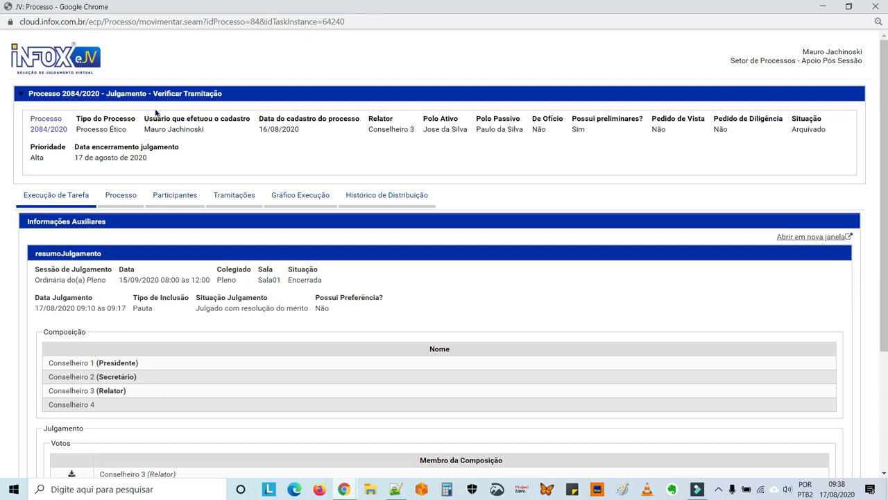
left_click(304, 196)
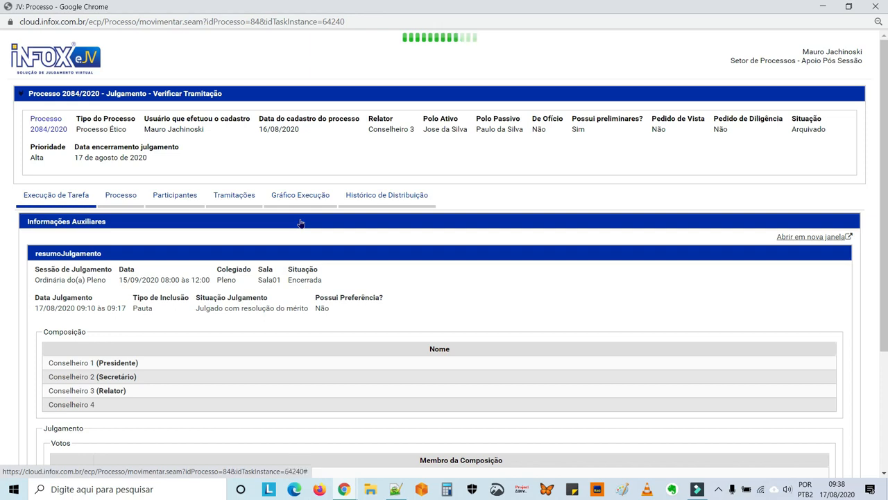
Scroll and pan the flow chart down to the Verificar Tramitação and Término nodes
scroll(329, 443, "down", 4)
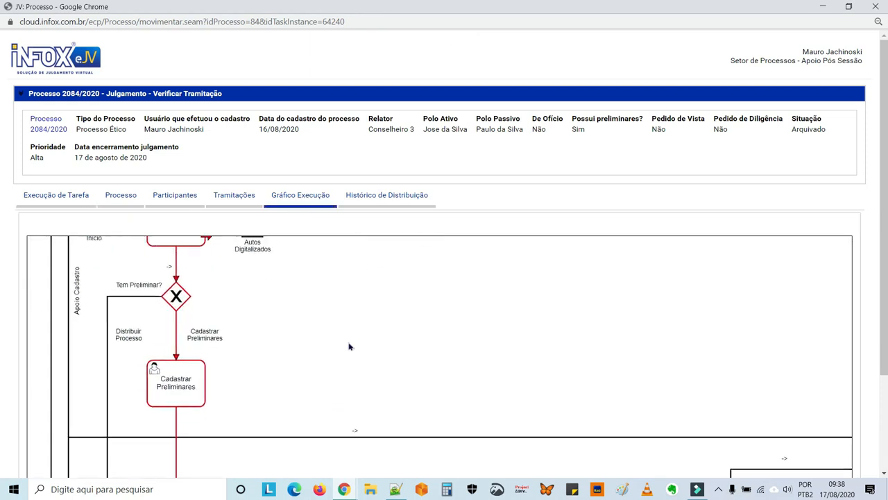
scroll(326, 297, "down", 5)
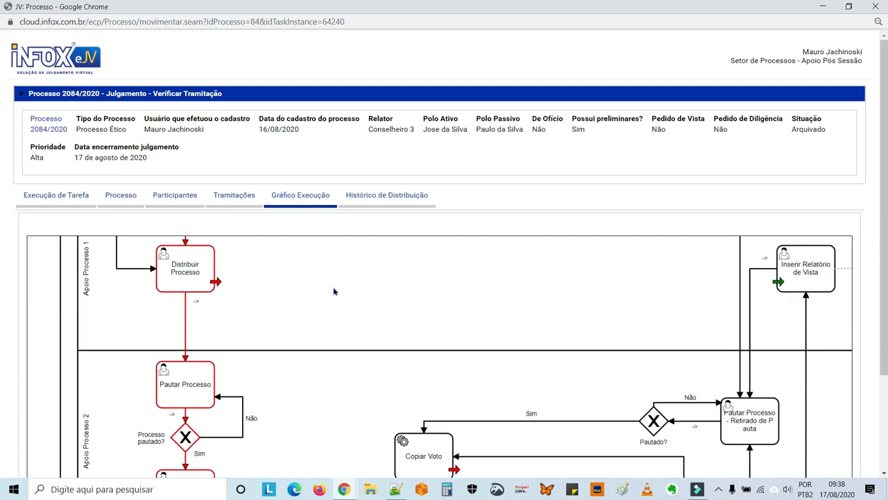
scroll(318, 339, "down", 4)
scroll(313, 424, "down", 3)
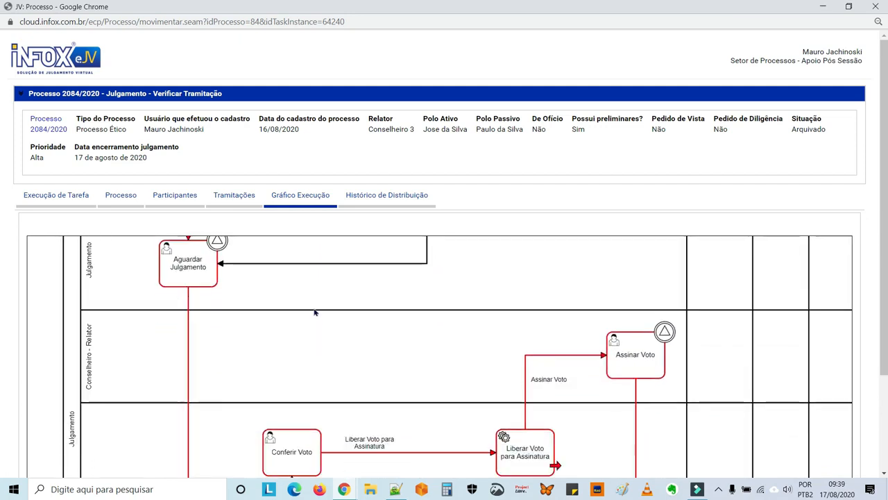
scroll(340, 464, "down", 5)
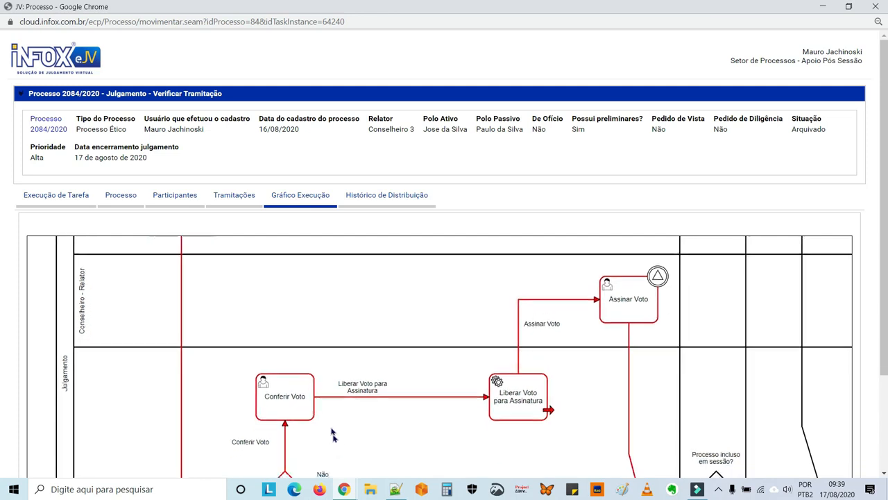
scroll(317, 423, "down", 4)
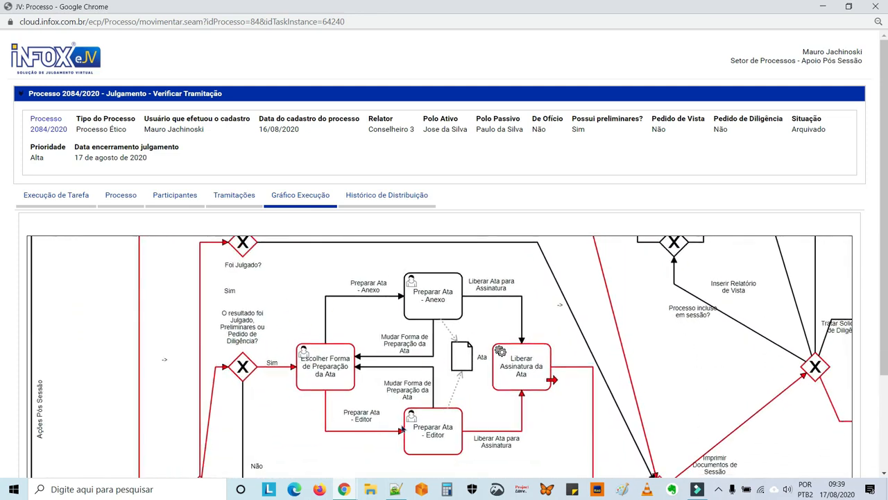
scroll(292, 339, "down", 3)
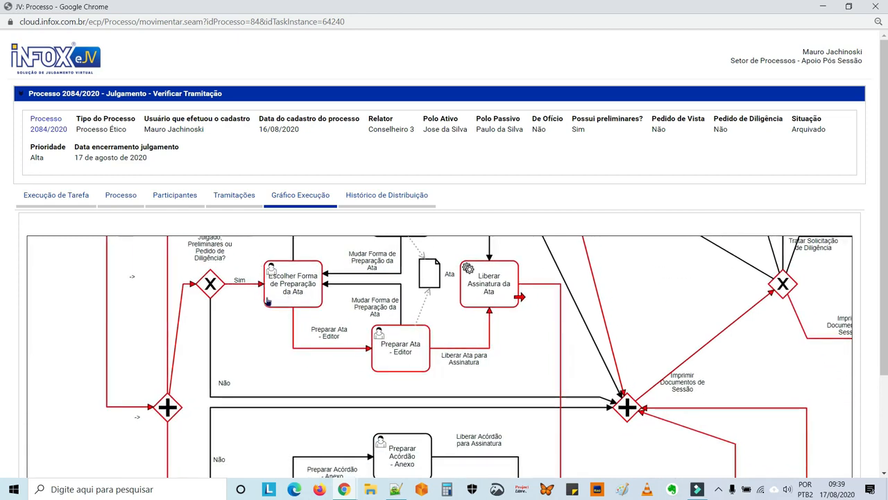
scroll(280, 382, "down", 4)
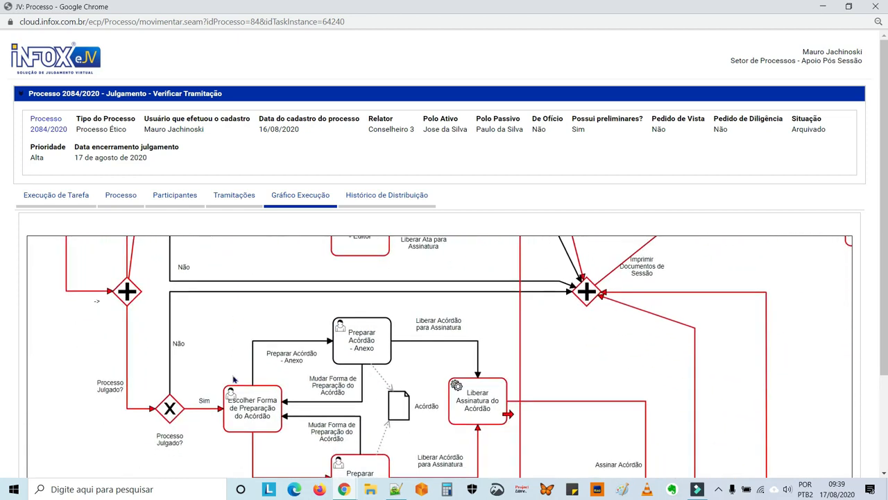
scroll(233, 379, "down", 5)
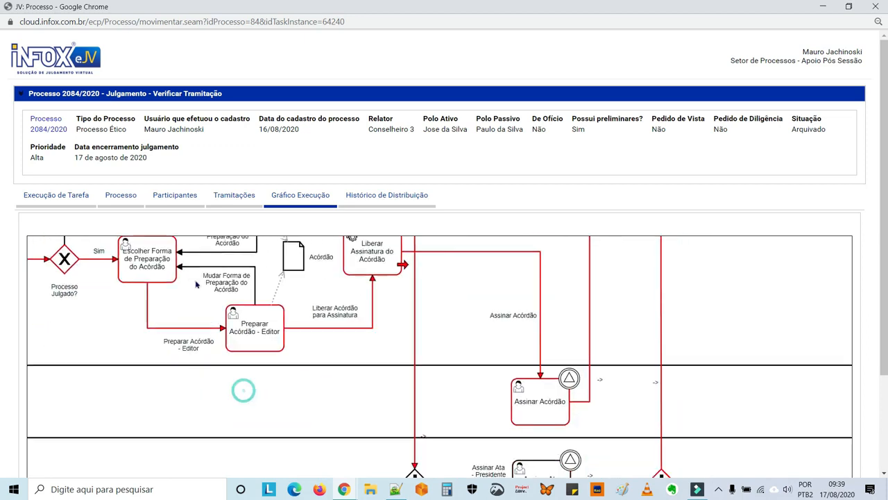
scroll(196, 285, "down", 2)
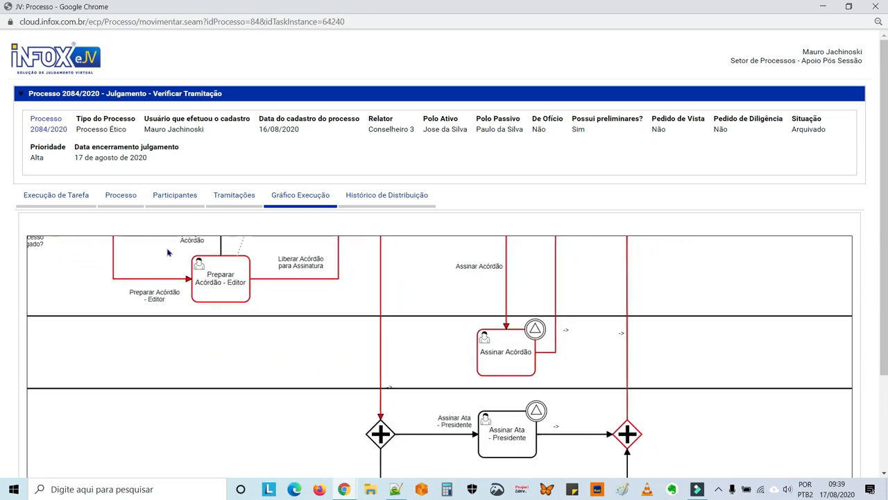
left_click_drag(202, 343, 186, 296)
scroll(177, 388, "up", 3)
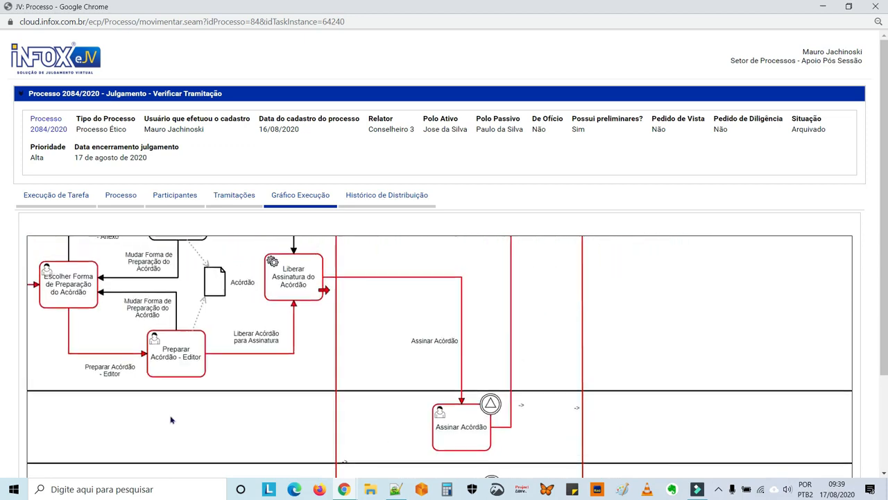
scroll(430, 350, "up", 5)
scroll(580, 369, "up", 4)
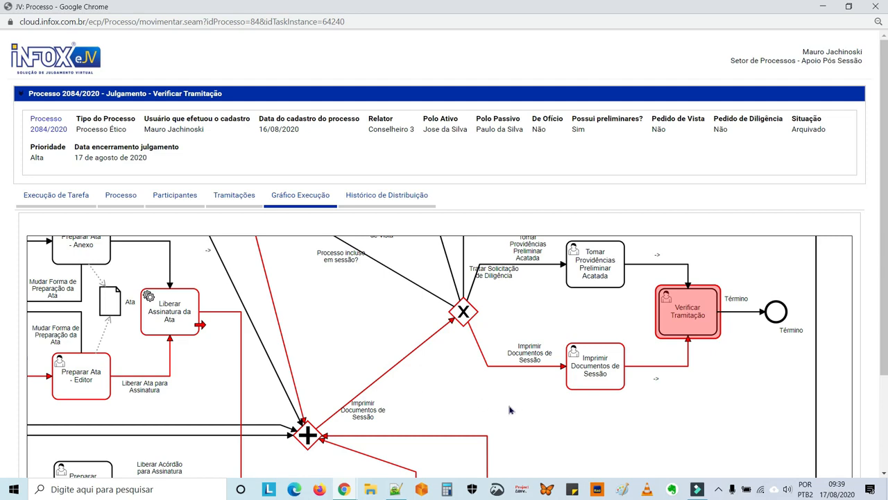
View the Imprimir Documentos de Sessão step's entry and exit times, then close the details
left_click(596, 371)
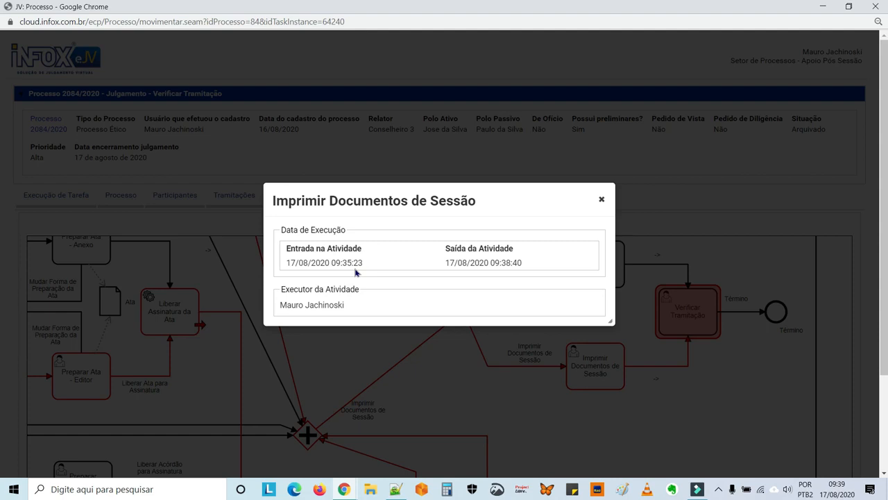
left_click(601, 199)
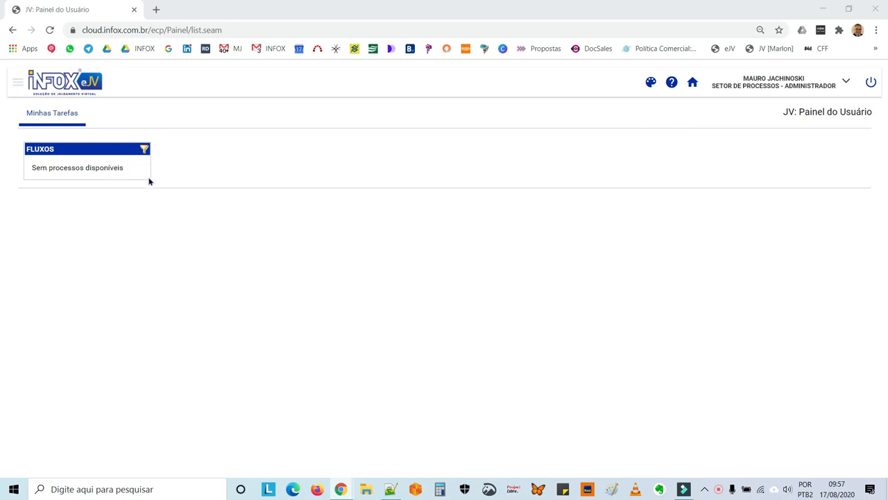
Open Controle > BAM and load process 2084/2020's task list with start and close dates
left_click(18, 83)
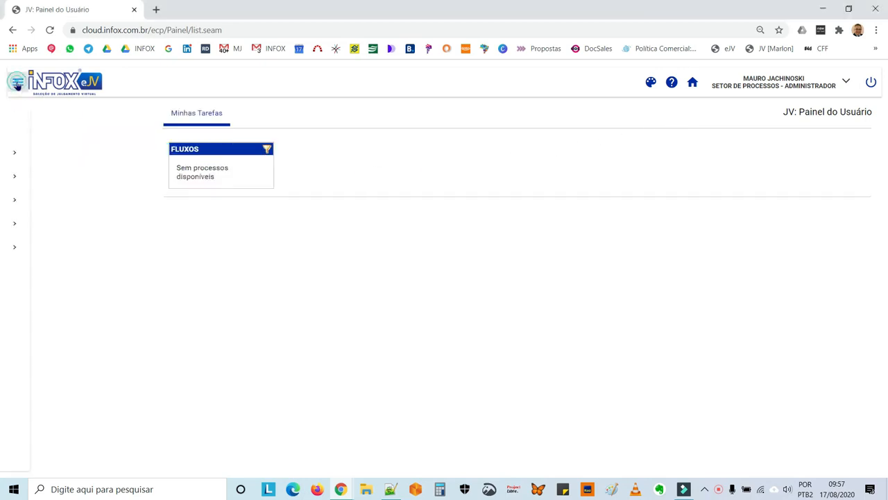
left_click(39, 199)
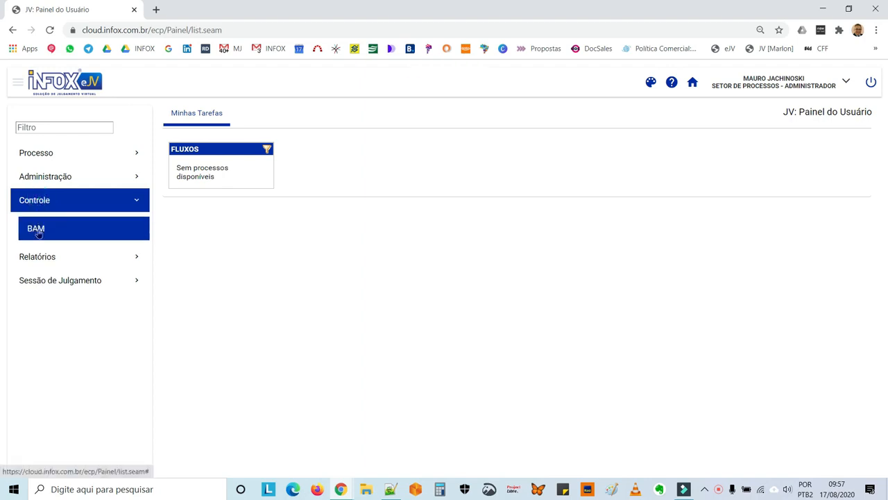
left_click(38, 233)
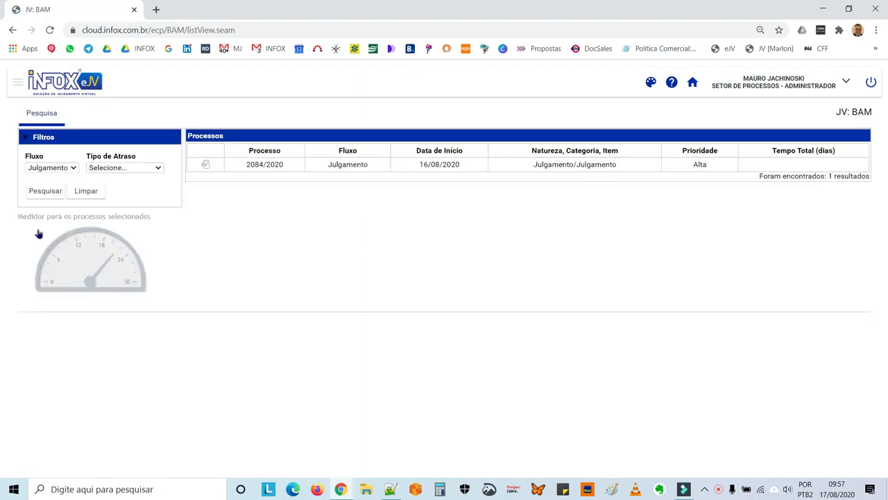
left_click(205, 167)
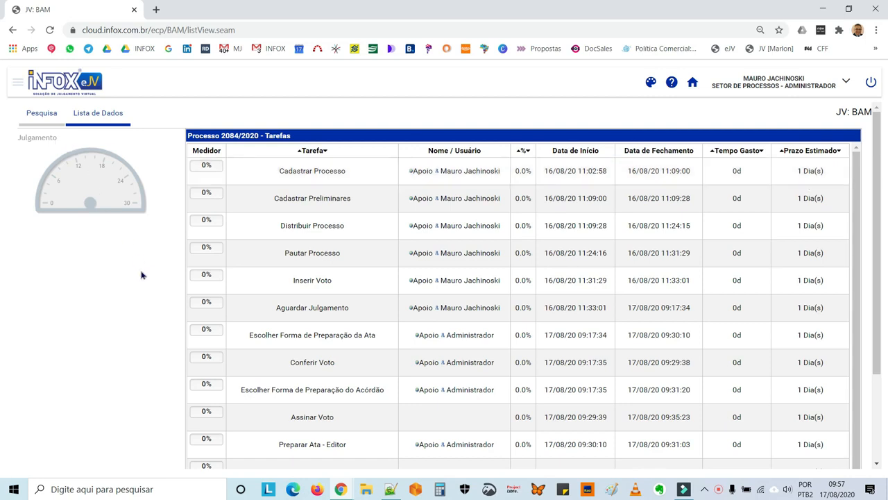
left_click(17, 82)
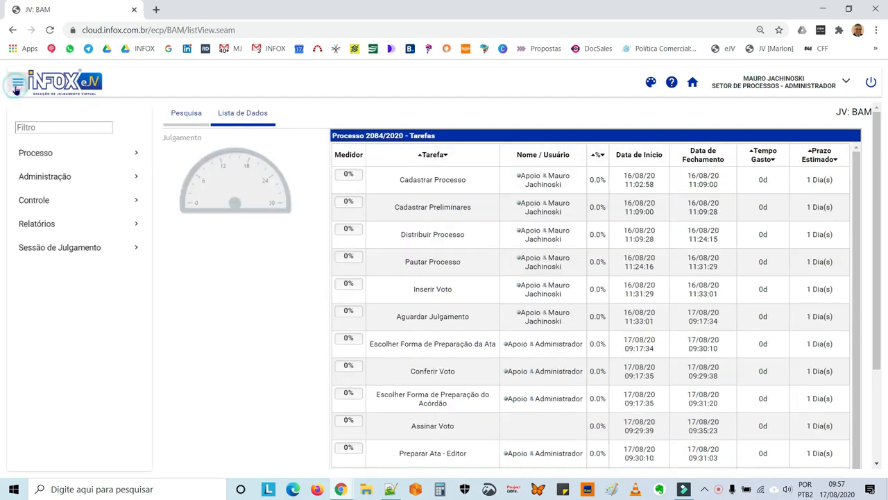
Generate the council production report for Conselheiro 3 from 01/08/2020 to 17/08/2020
left_click(41, 226)
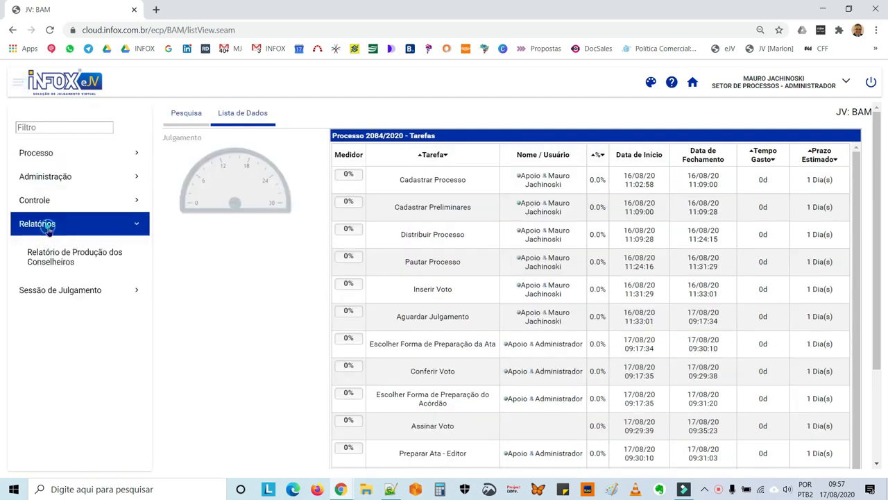
left_click(49, 260)
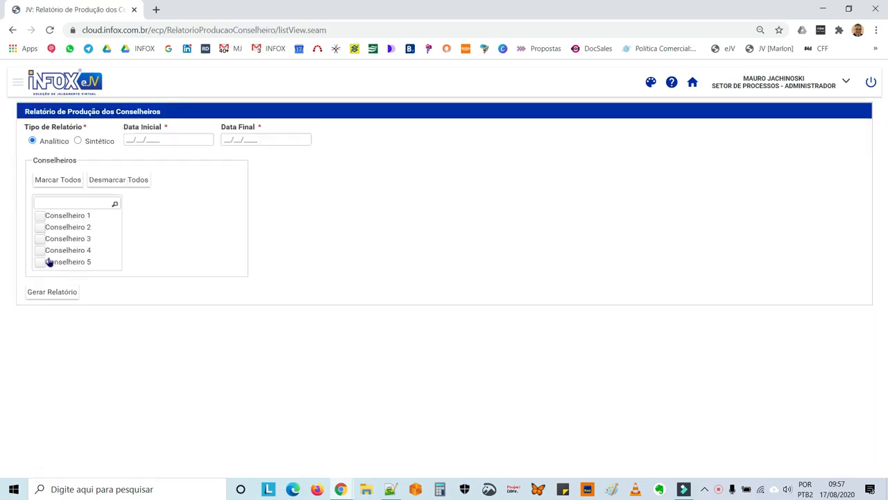
left_click(132, 139)
left_click(248, 190)
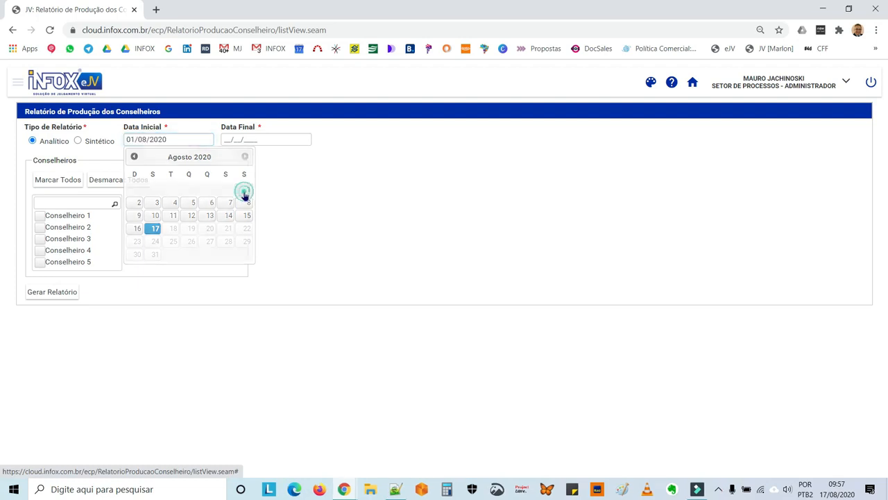
left_click(236, 138)
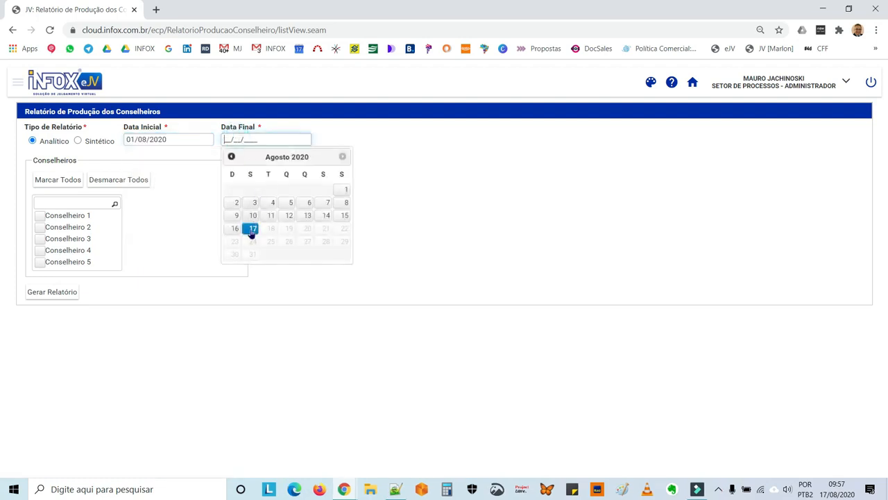
left_click(251, 229)
left_click(38, 238)
left_click(53, 293)
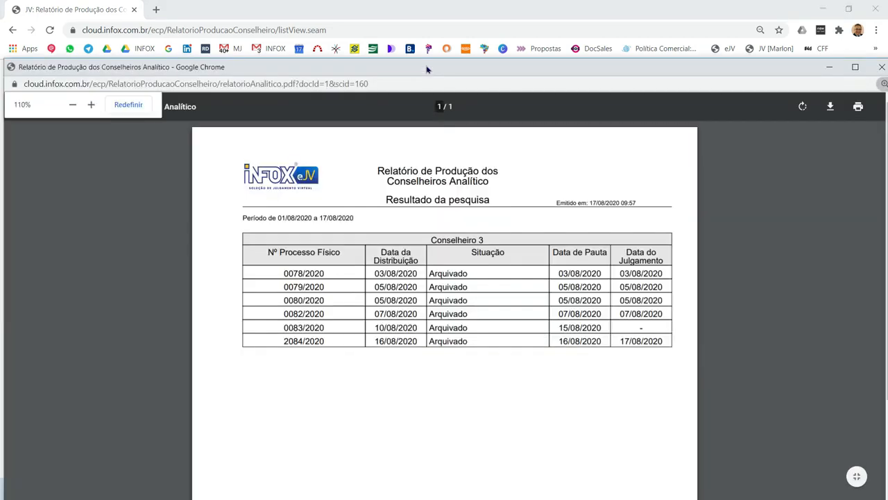
Review the report full screen, close it, and log out of Infox eJV
double_click(426, 68)
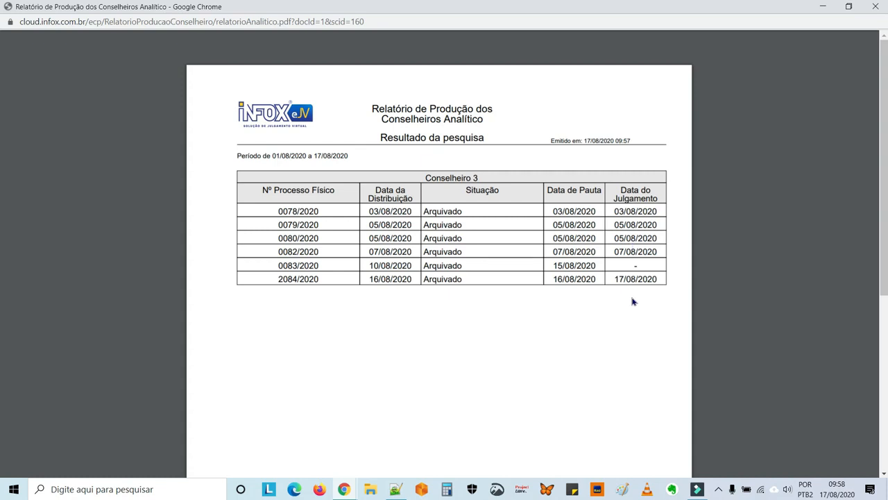
left_click(878, 7)
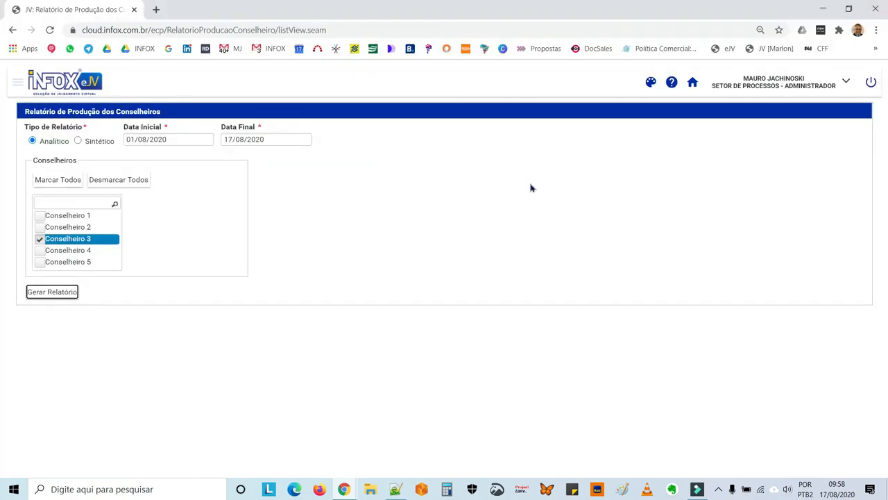
left_click(871, 83)
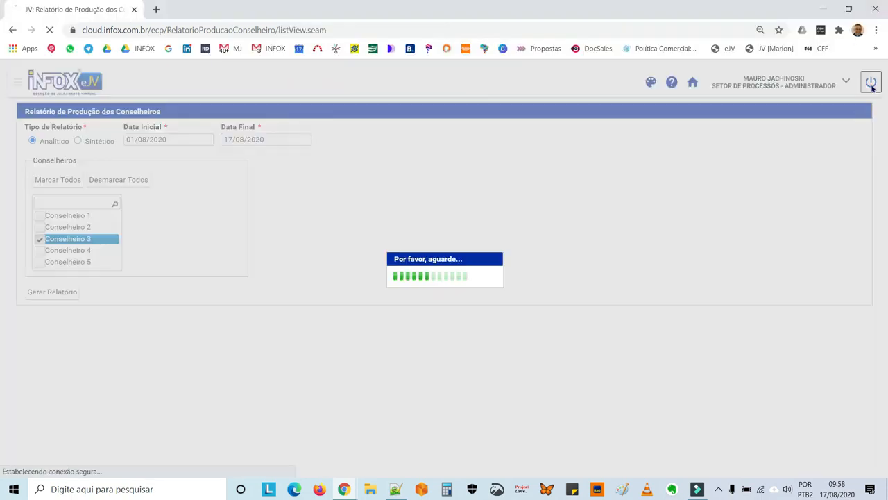